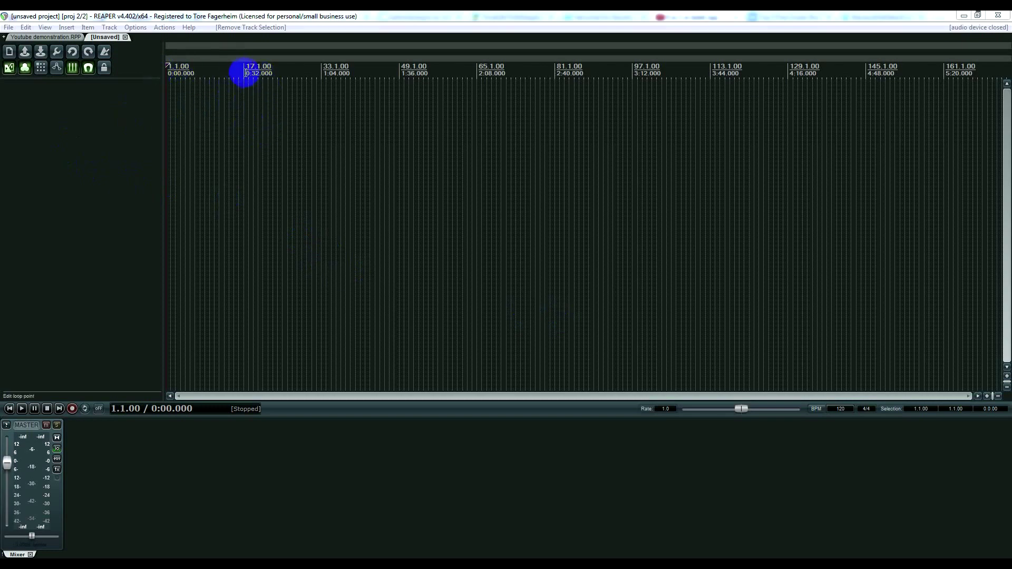
# Step: Focus the empty REAPER project so the DirectSound audio device starts at 44.1kHz
pyautogui.click(143, 16)
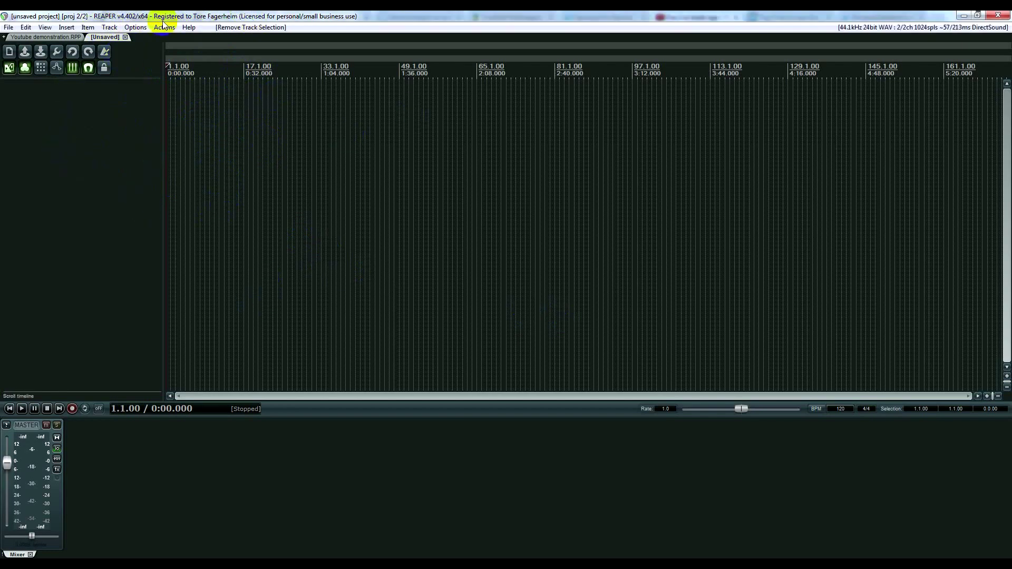
pyautogui.click(135, 27)
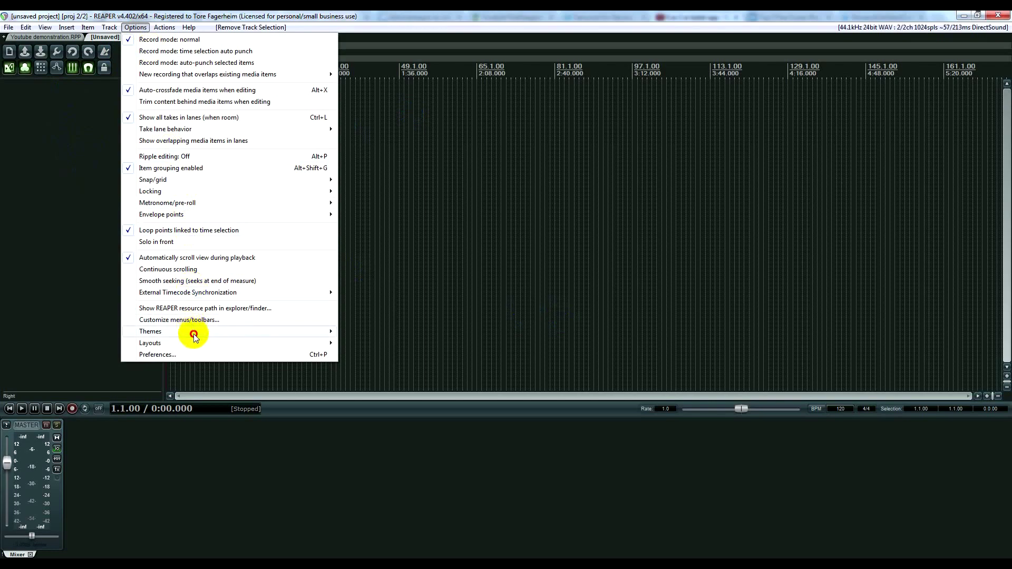
pyautogui.moveTo(195, 334)
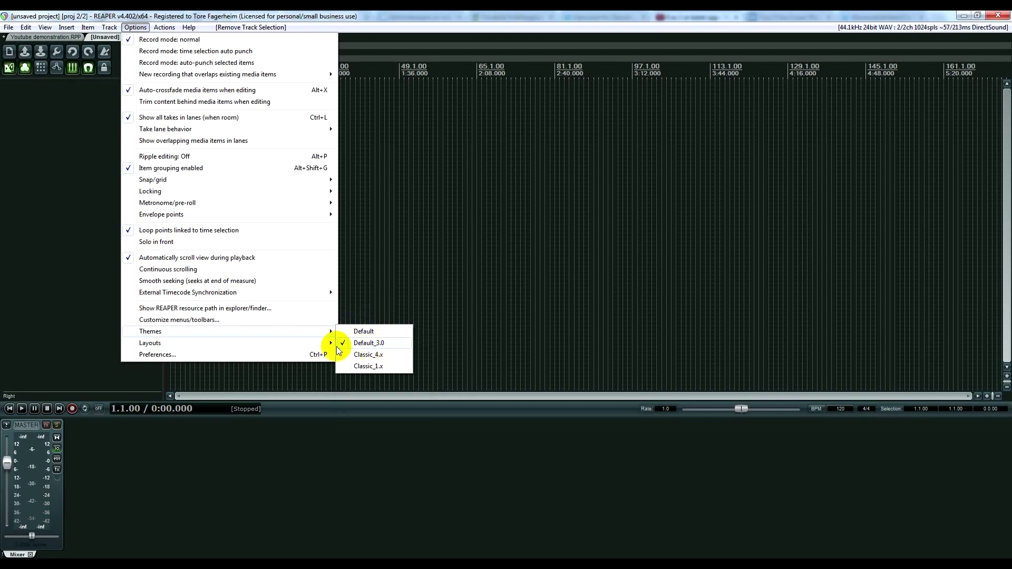
pyautogui.click(243, 15)
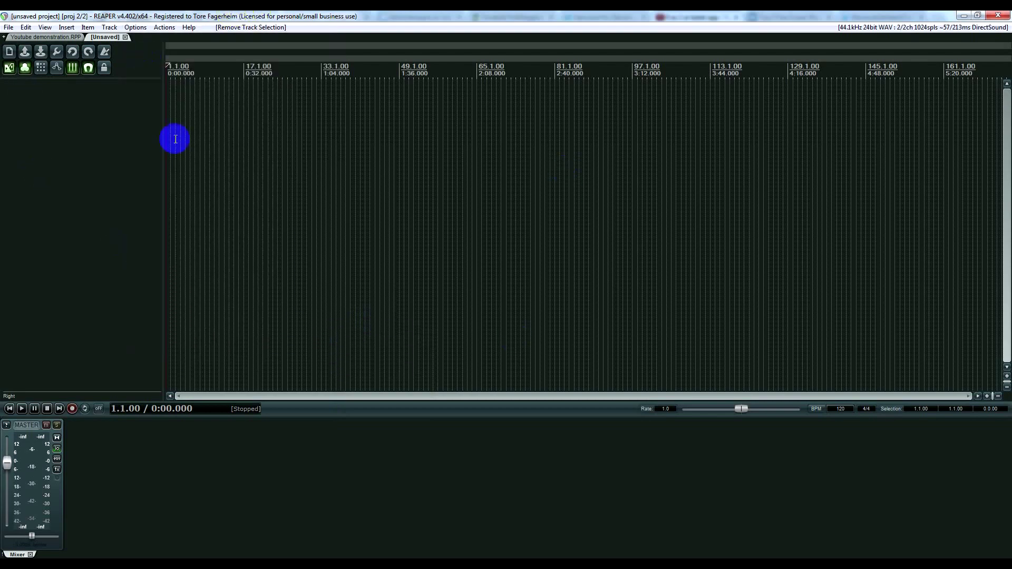
# Step: Create the first track and set its record input to MIDI > Virtual MIDI keyboard > All Channels
pyautogui.doubleClick(61, 125)
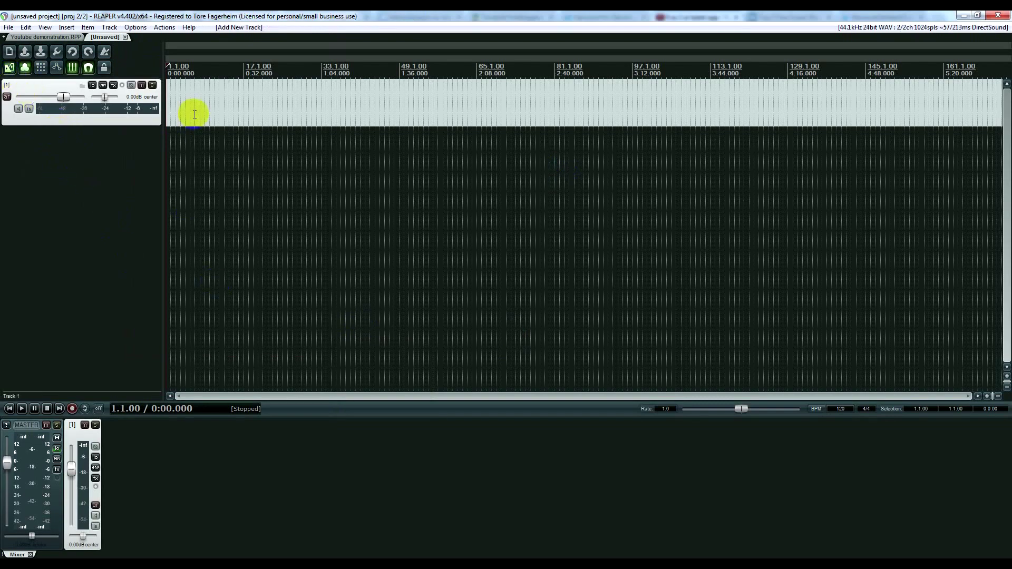
pyautogui.click(87, 152)
pyautogui.click(80, 117)
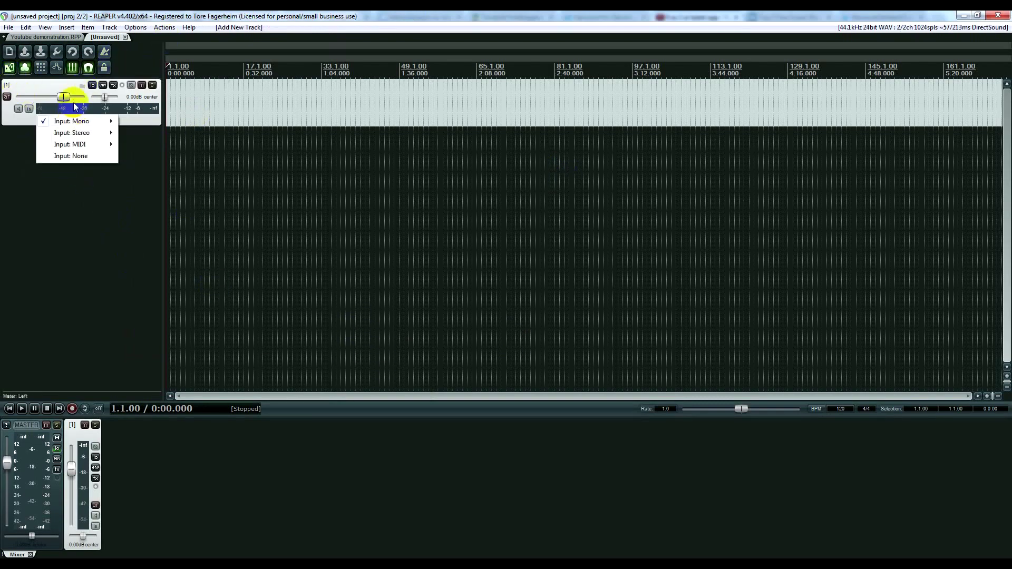
pyautogui.moveTo(82, 147)
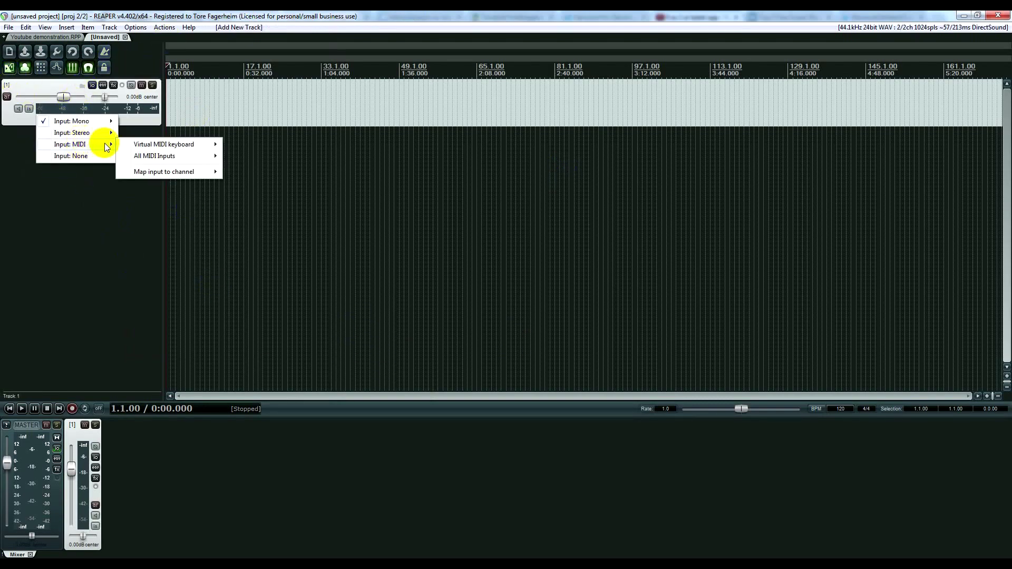
pyautogui.moveTo(174, 144)
pyautogui.click(250, 145)
pyautogui.click(203, 150)
pyautogui.click(113, 150)
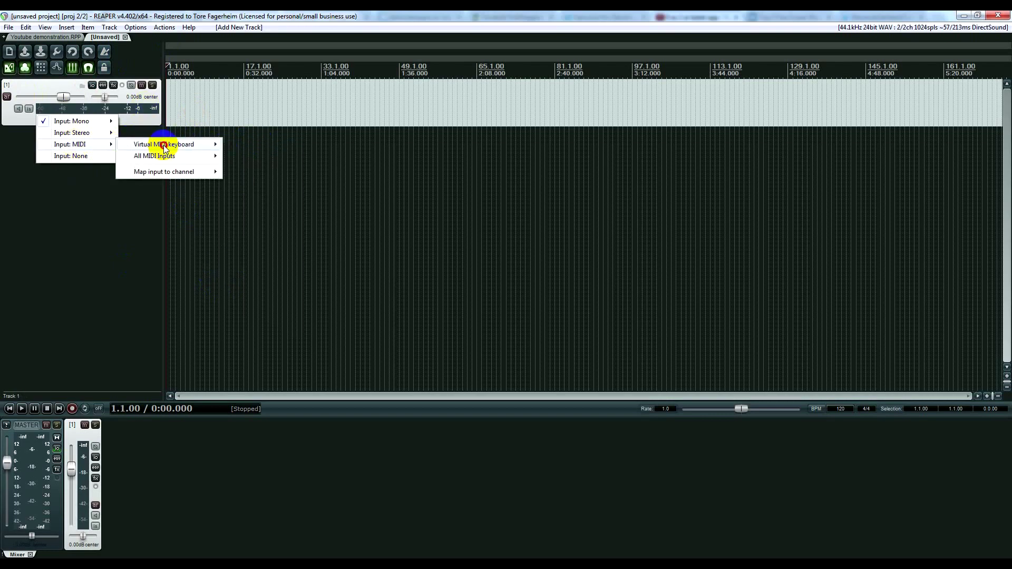
pyautogui.moveTo(174, 144)
pyautogui.click(266, 150)
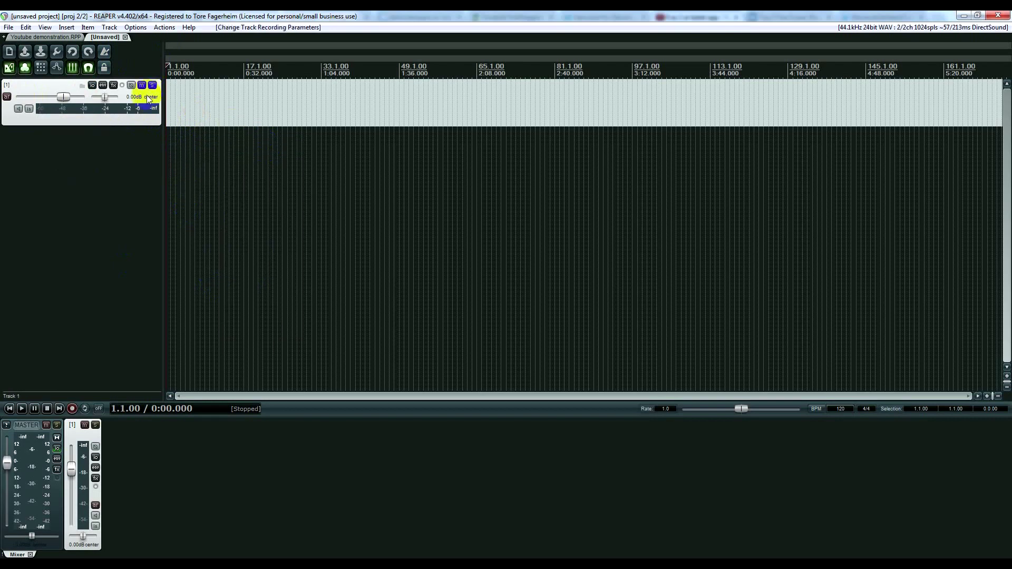
pyautogui.scroll(2, 225, 108)
pyautogui.scroll(2, 225, 108)
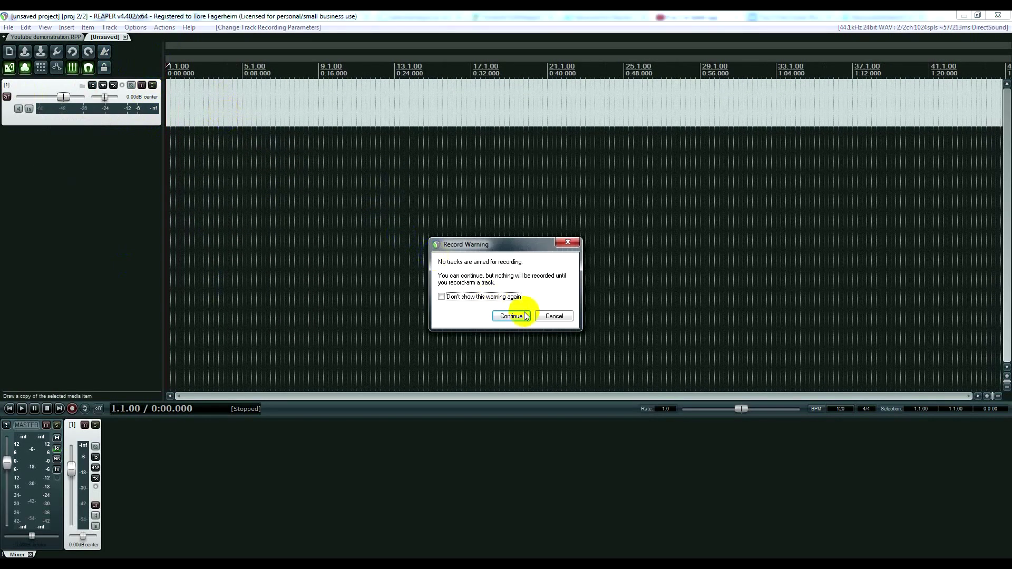
# Step: Dismiss the record warning, arm the track, and record a short MIDI take
pyautogui.click(554, 316)
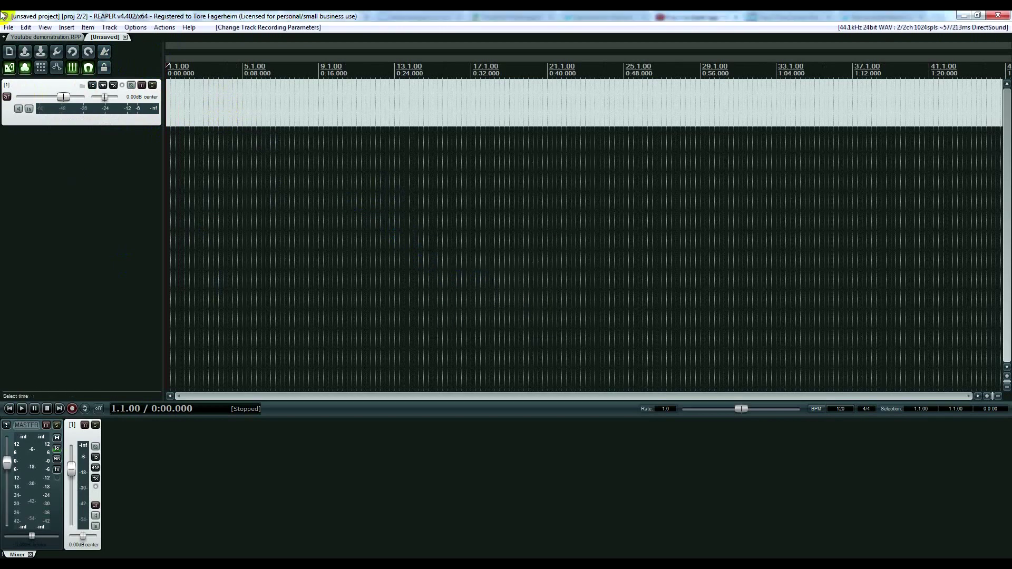
pyautogui.click(7, 97)
pyautogui.hotkey('ctrl', 'r')
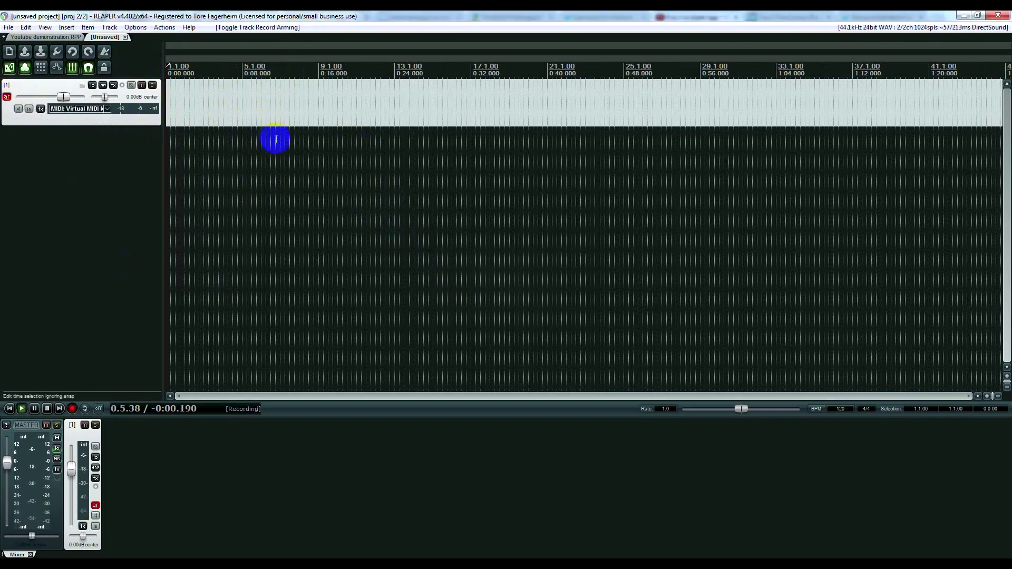
pyautogui.scroll(5, 264, 199)
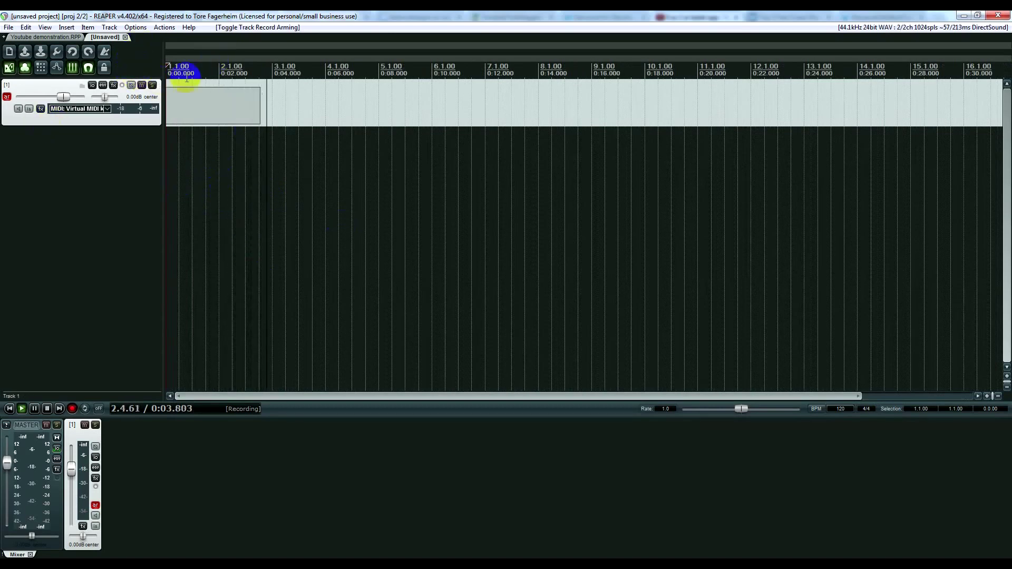
pyautogui.press('space')
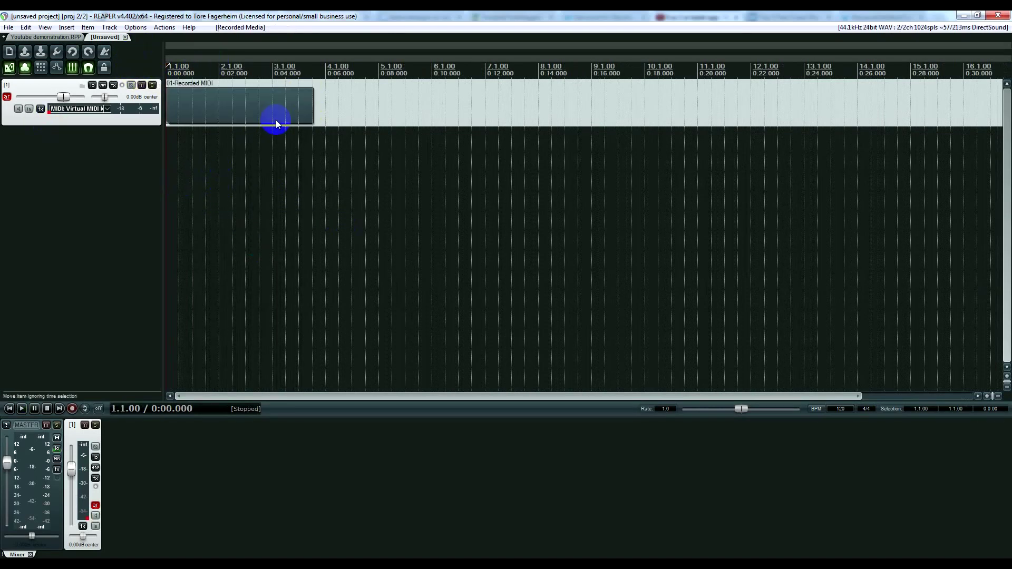
# Step: Move the 01-Recorded MIDI item to bar 4 and rename the track Drums
pyautogui.moveTo(200, 102); pyautogui.dragTo(379, 113)
pyautogui.click(368, 106)
pyautogui.scroll(5, 463, 109)
pyautogui.scroll(-5, 656, 79)
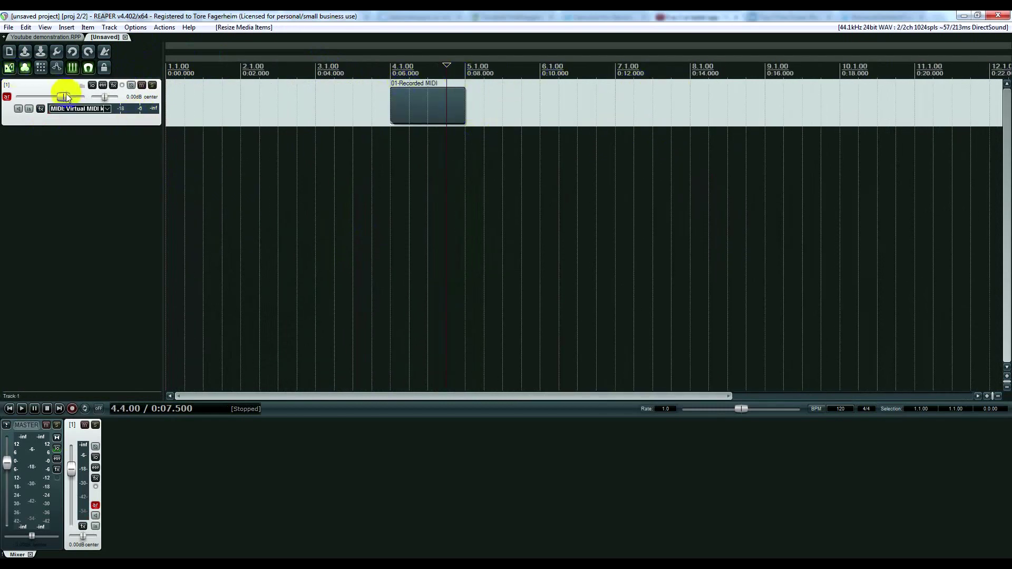
pyautogui.doubleClick(40, 86)
pyautogui.press('Return')
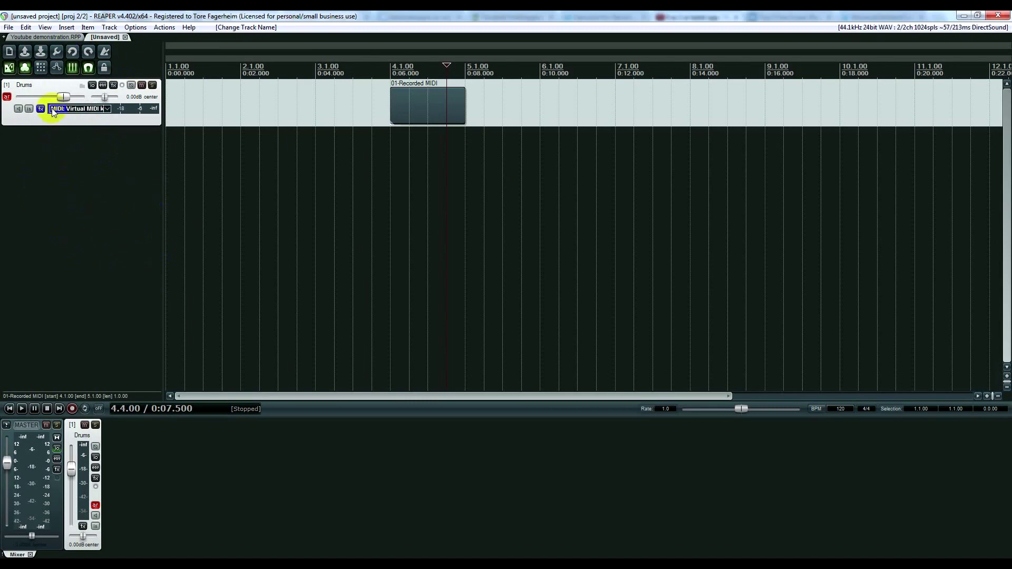
# Step: Filter the Add FX list for 'superior' and pick VSTi Superior Drummer 2 (x86) for the Drums track
pyautogui.click(114, 85)
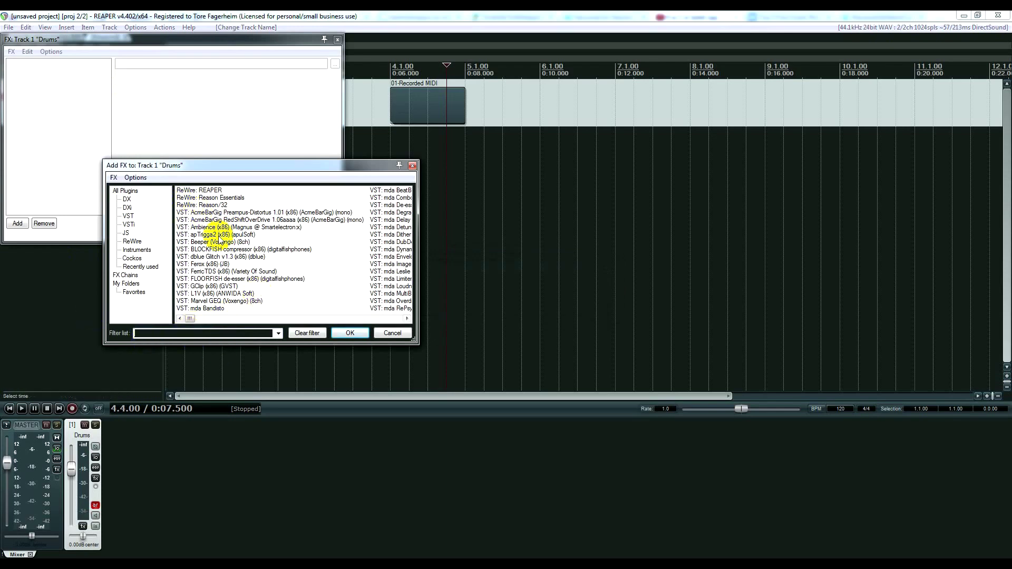
pyautogui.click(125, 190)
pyautogui.click(174, 334)
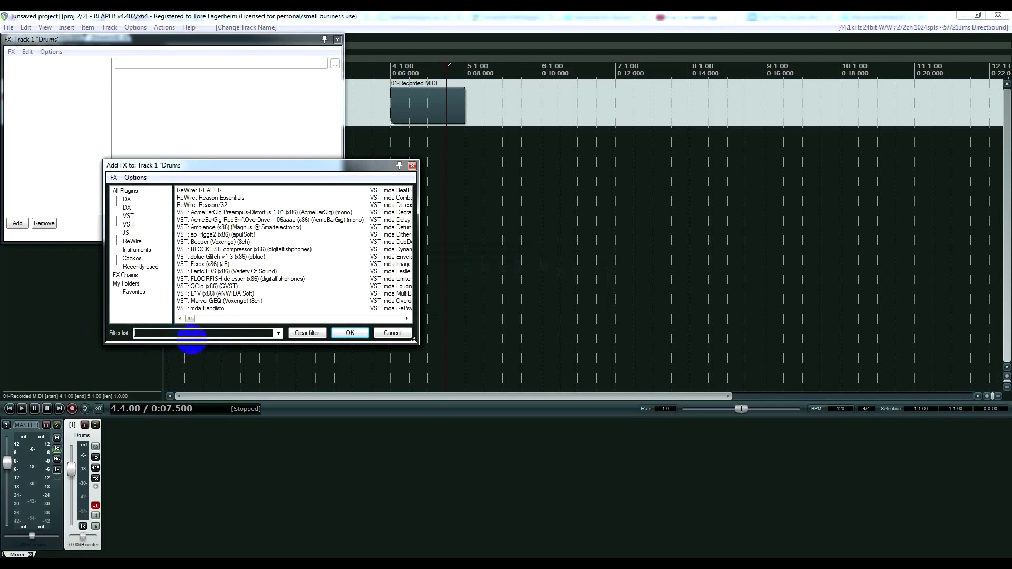
pyautogui.write('superior')
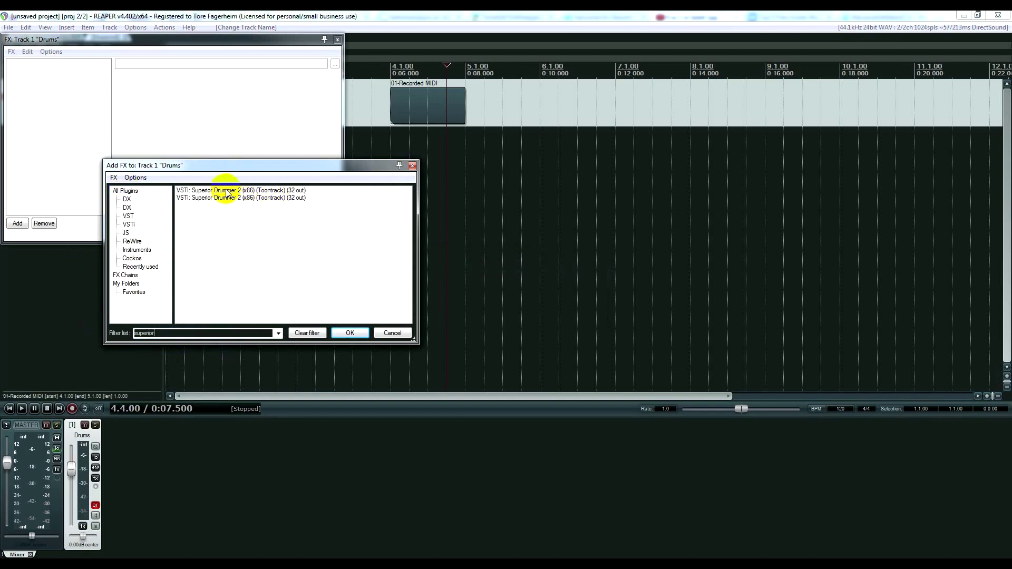
pyautogui.click(245, 191)
# Step: Load Superior Drummer 2, move its window, and audition the toms, cymbals, hi-hat and snare
pyautogui.doubleClick(245, 191)
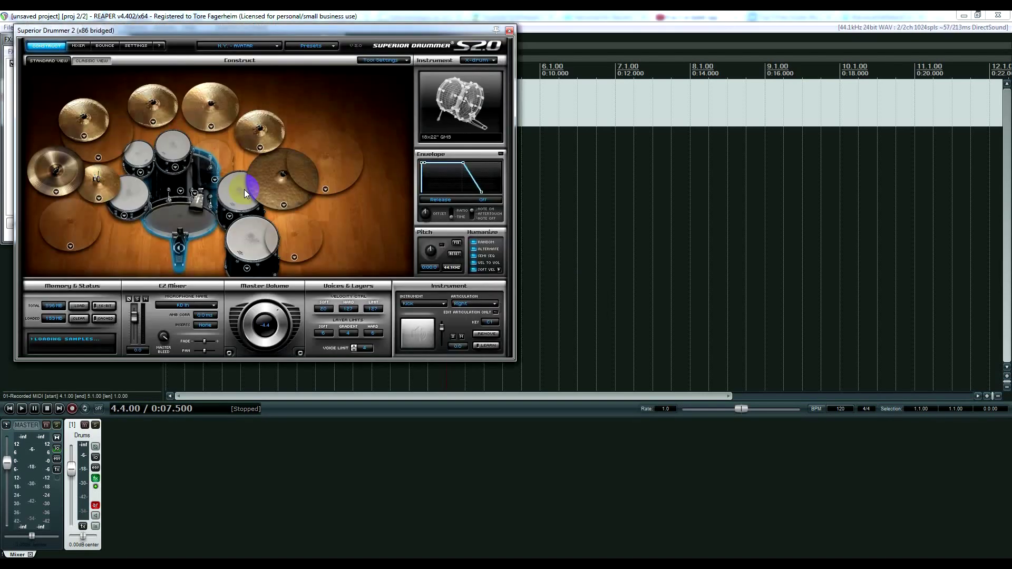
pyautogui.moveTo(232, 29); pyautogui.dragTo(621, 130)
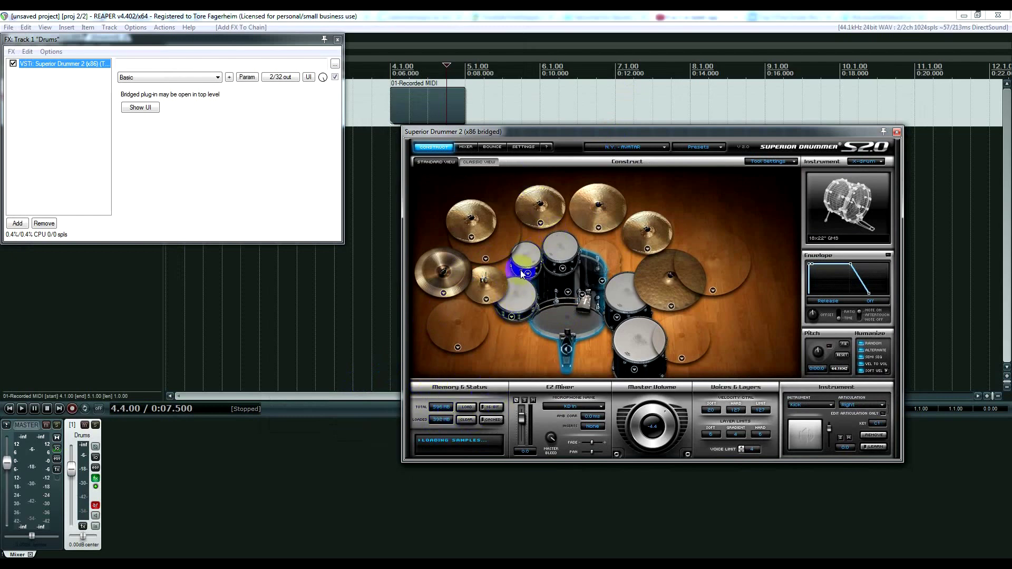
pyautogui.click(527, 258)
pyautogui.click(580, 240)
pyautogui.click(664, 293)
pyautogui.click(532, 202)
pyautogui.click(482, 217)
pyautogui.click(447, 253)
pyautogui.click(500, 279)
pyautogui.click(478, 276)
pyautogui.click(527, 291)
pyautogui.click(443, 248)
pyautogui.click(719, 301)
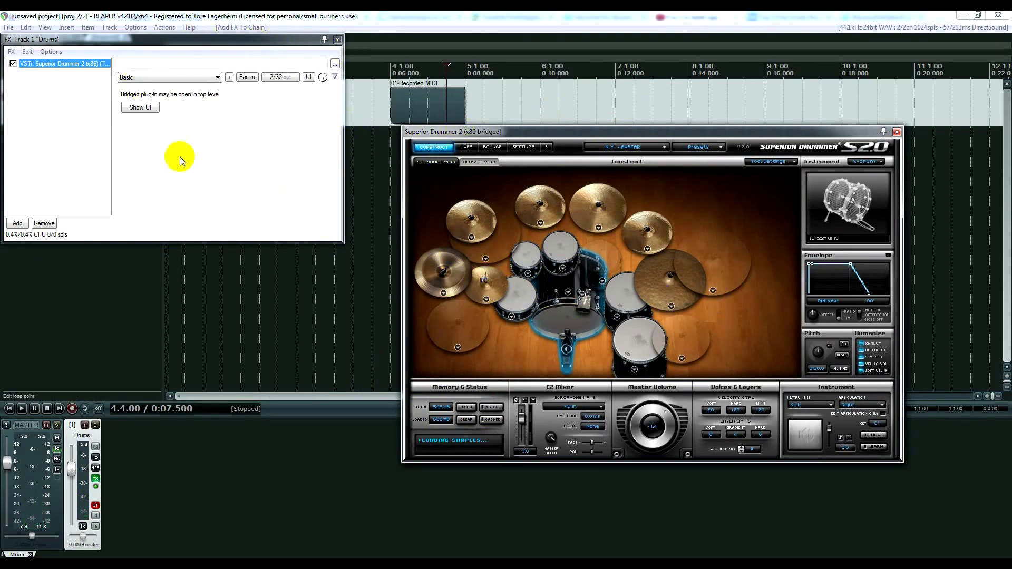
pyautogui.click(379, 175)
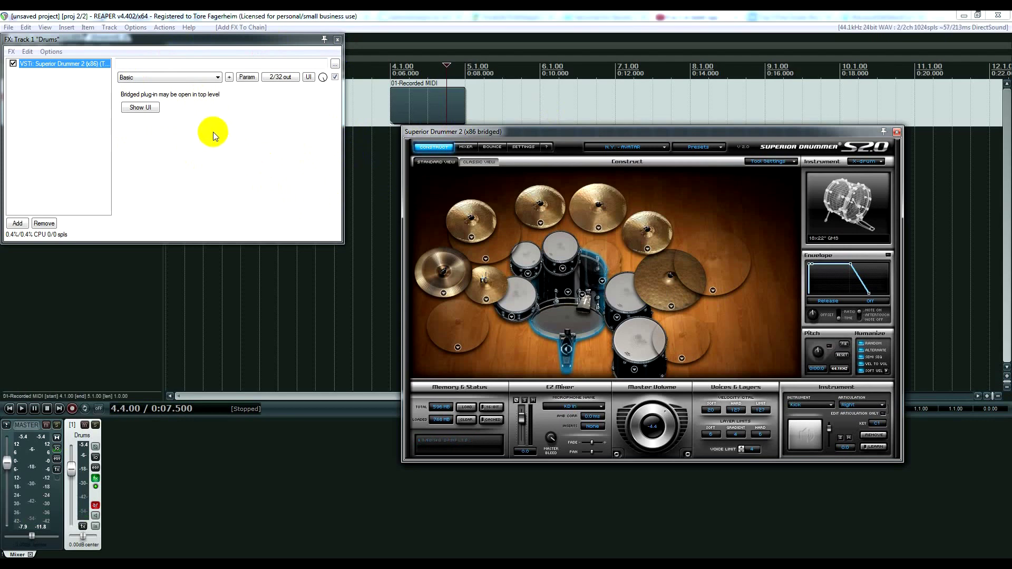
pyautogui.click(485, 284)
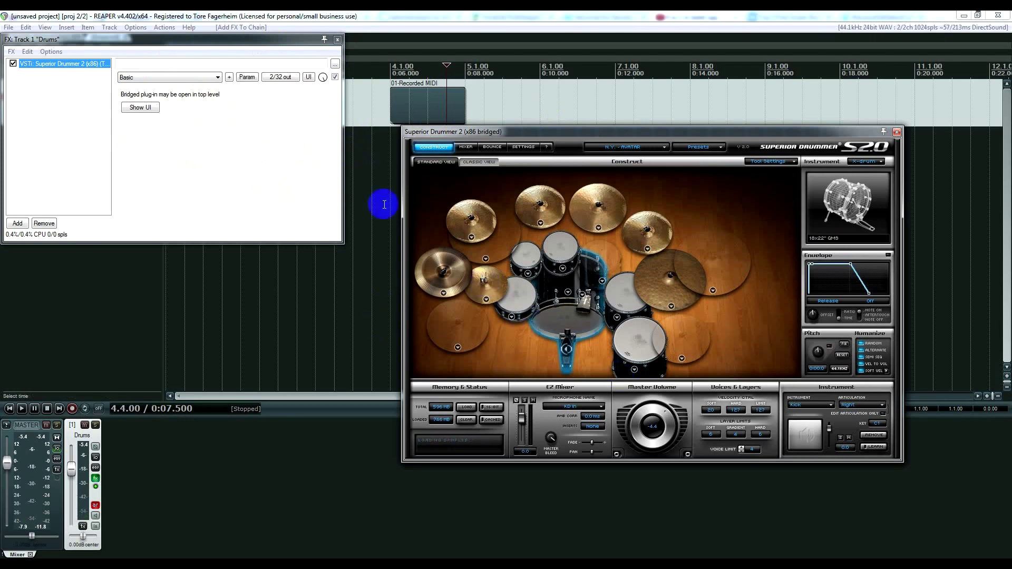
# Step: View the plugin's Mixer page, return to Construct, and close the Superior Drummer 2 window
pyautogui.click(466, 147)
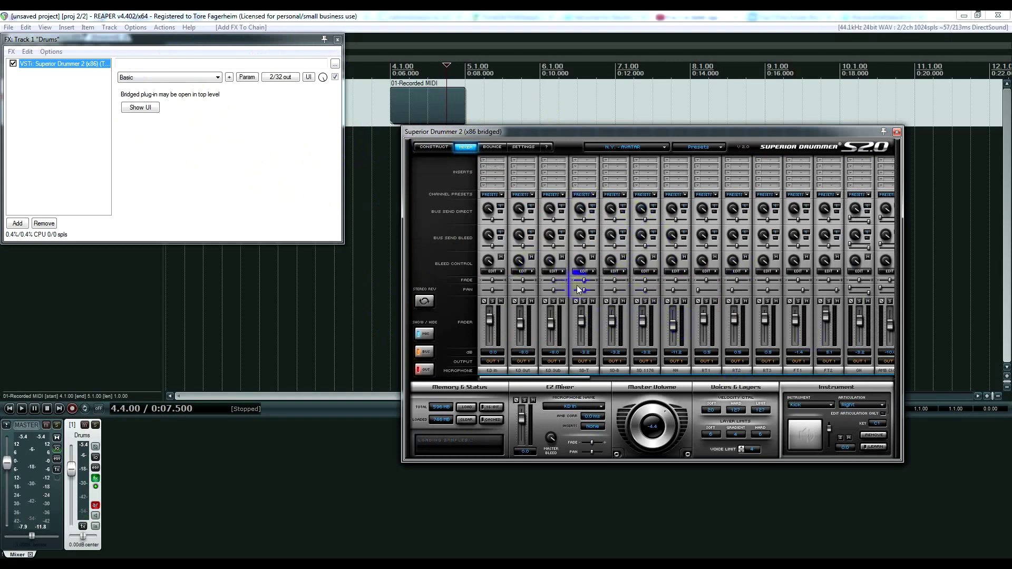
pyautogui.click(656, 406)
pyautogui.click(434, 149)
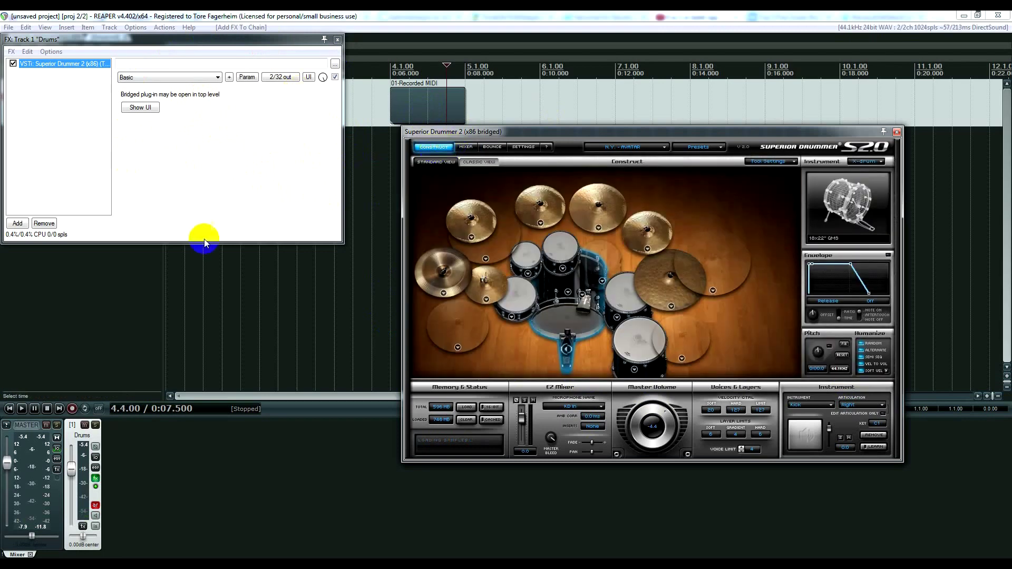
pyautogui.click(123, 112)
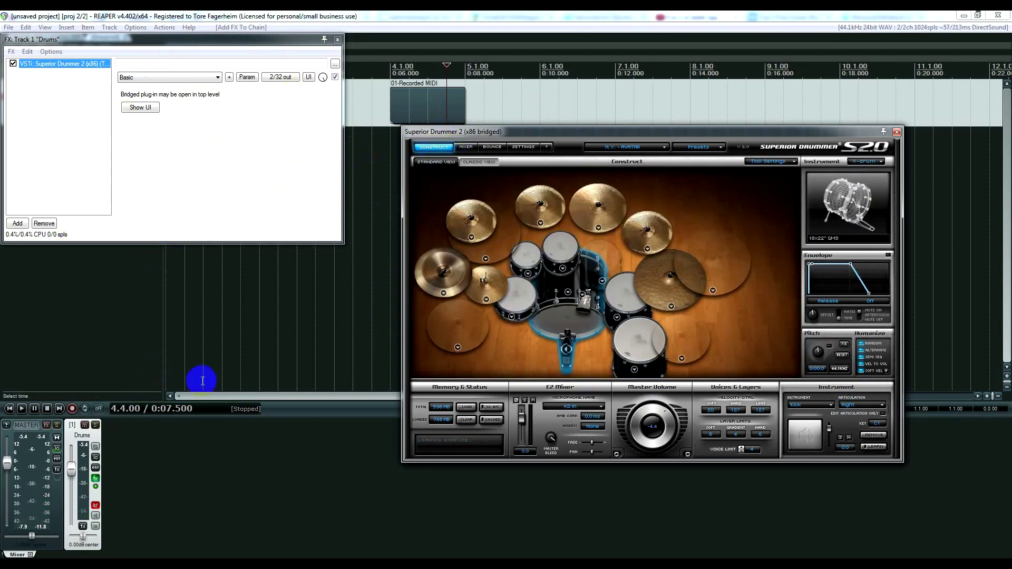
pyautogui.click(251, 190)
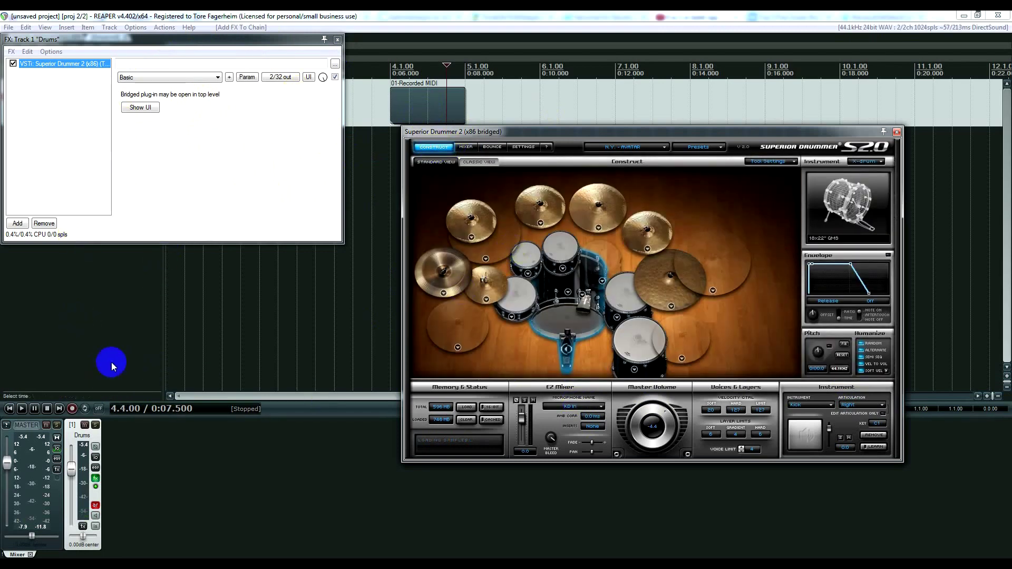
pyautogui.click(897, 132)
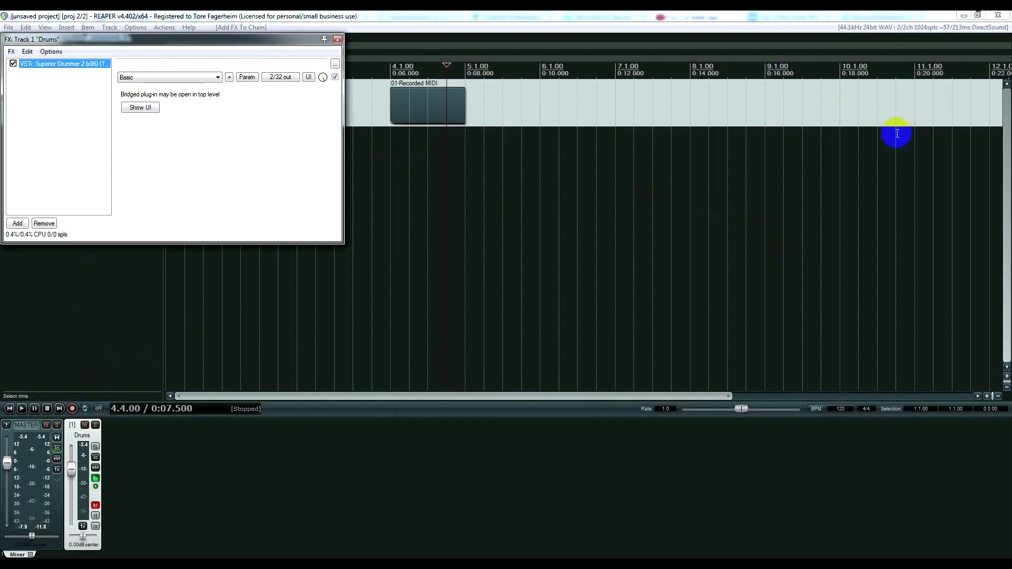
# Step: Build multichannel routing for the selected FX output, creating tracks S2-1 to S2-16
pyautogui.click(51, 52)
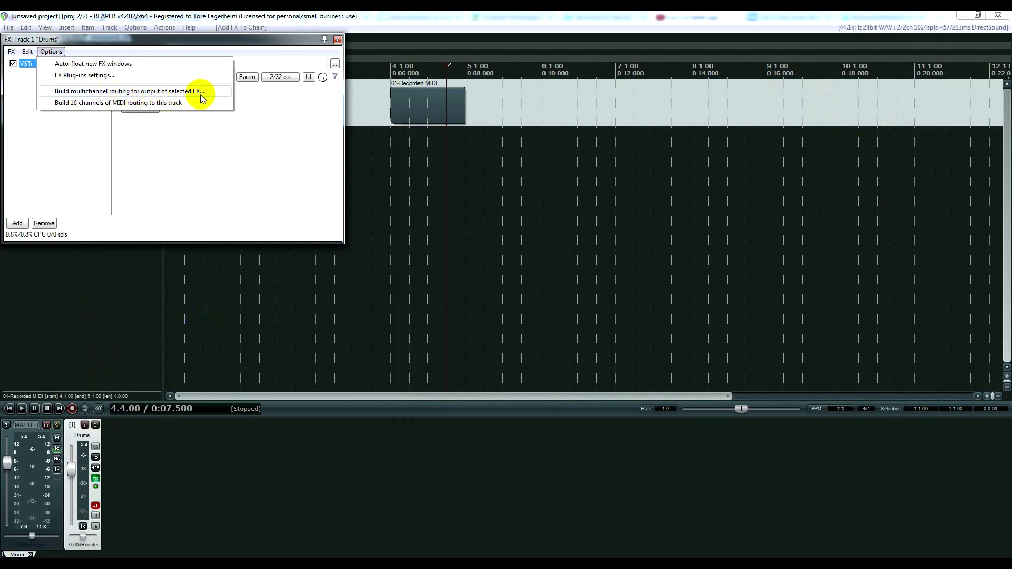
pyautogui.click(214, 92)
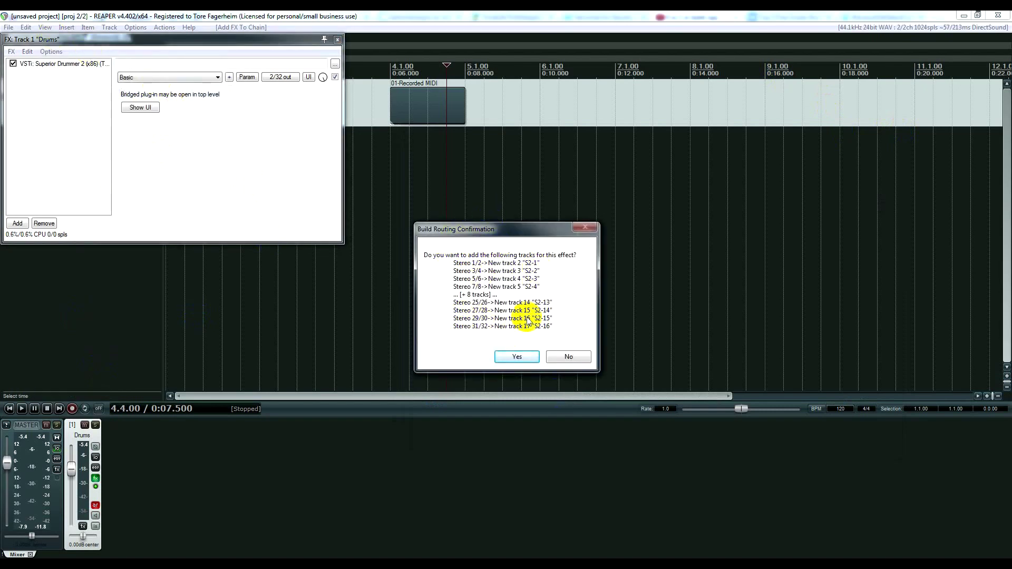
pyautogui.click(519, 357)
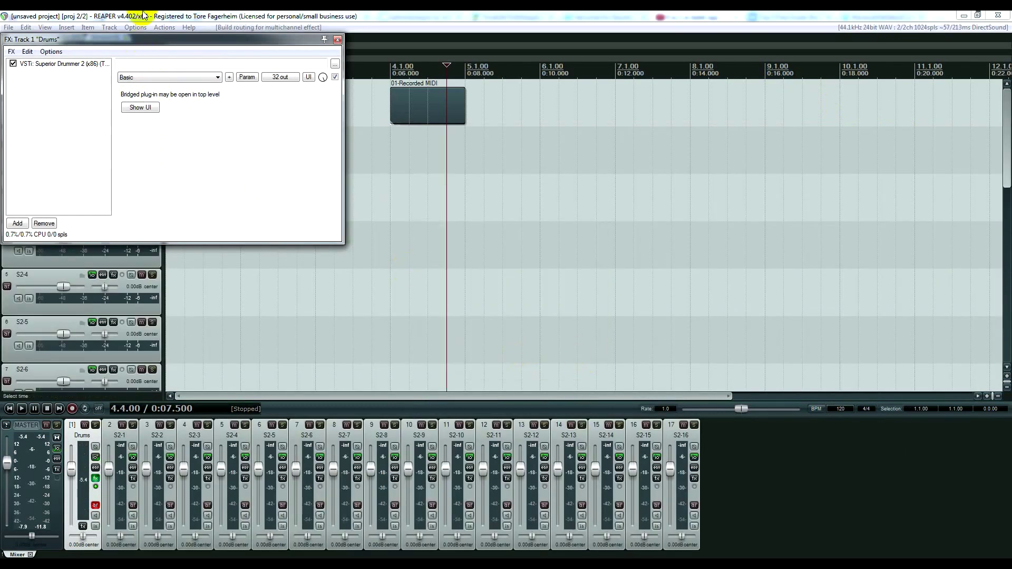
# Step: Reposition the FX chain window and reopen the Superior Drummer 2 interface
pyautogui.moveTo(158, 39); pyautogui.dragTo(471, 158)
pyautogui.click(129, 117)
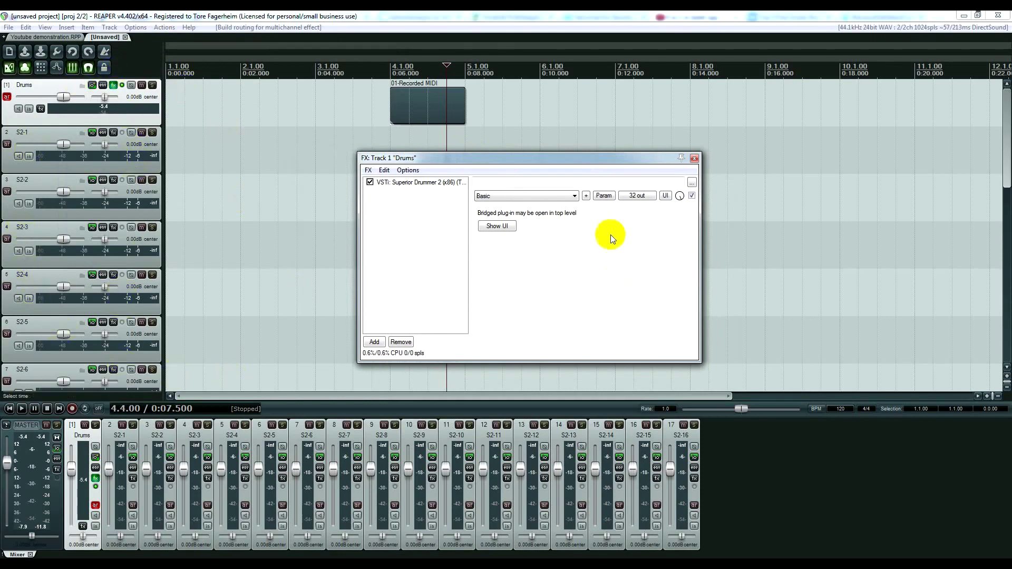
pyautogui.moveTo(543, 158); pyautogui.dragTo(387, 156)
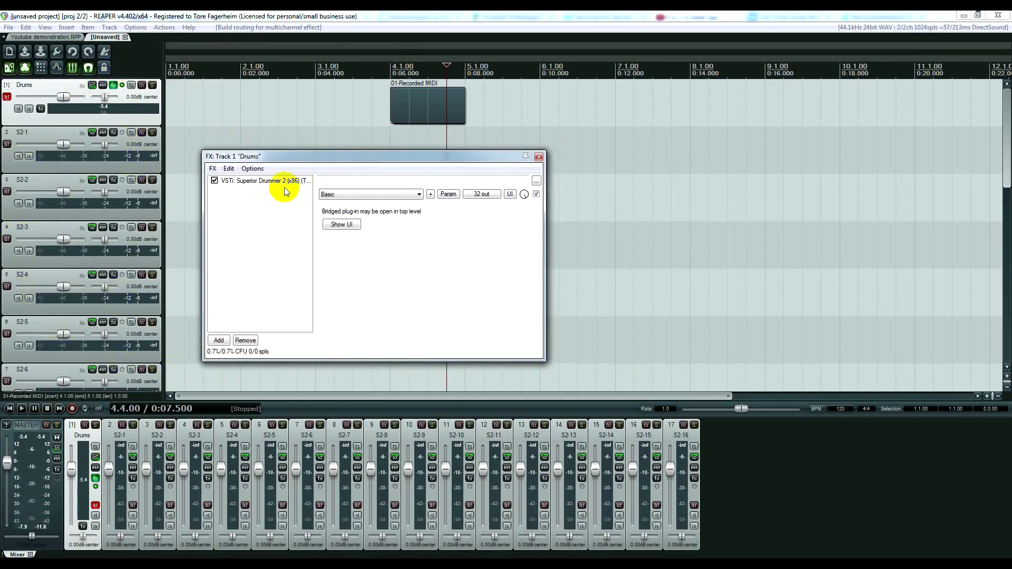
pyautogui.click(285, 185)
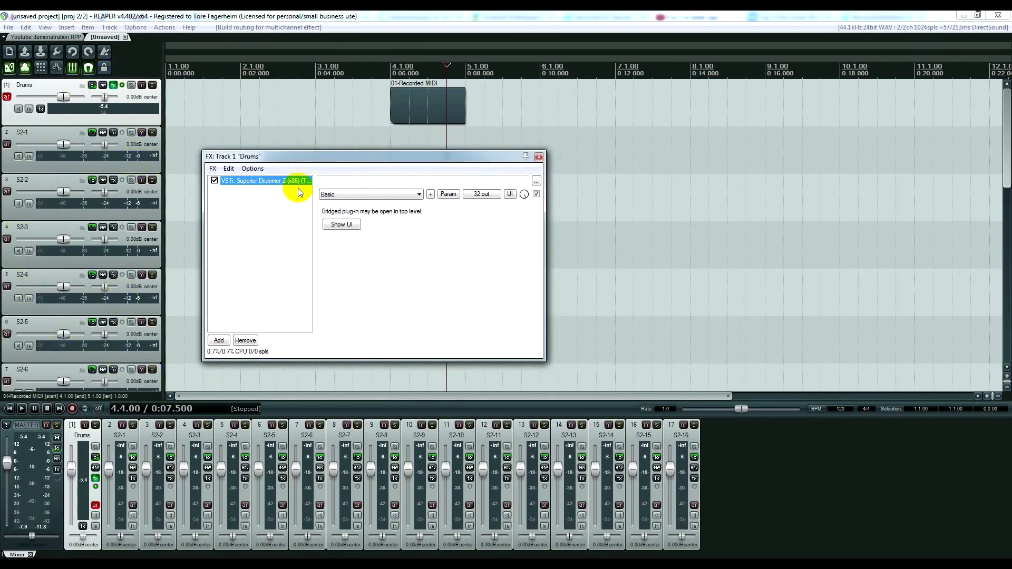
pyautogui.click(342, 226)
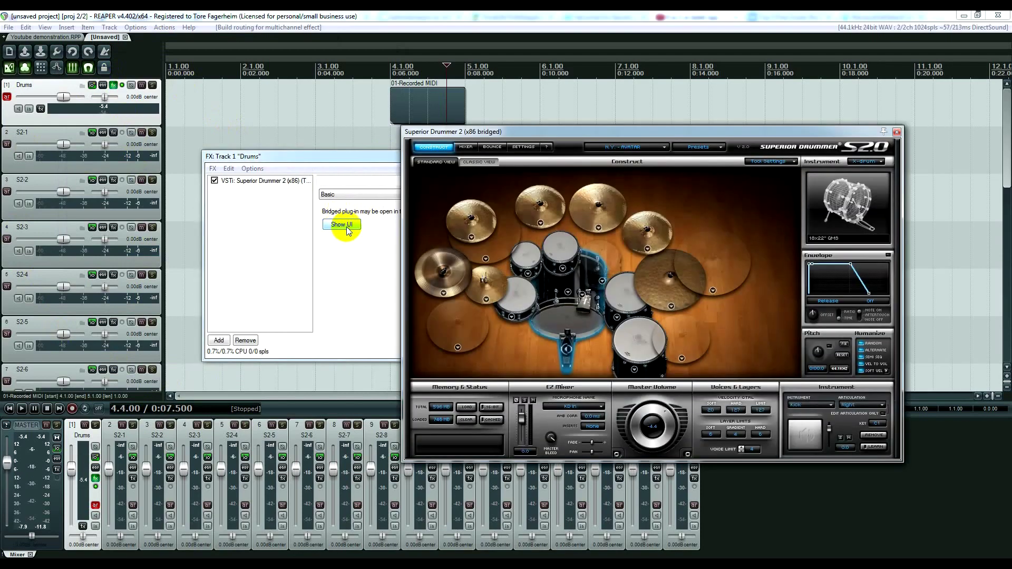
# Step: Set the Mixer channels' output to Multichannel from KD In, then close both plugin windows
pyautogui.click(466, 150)
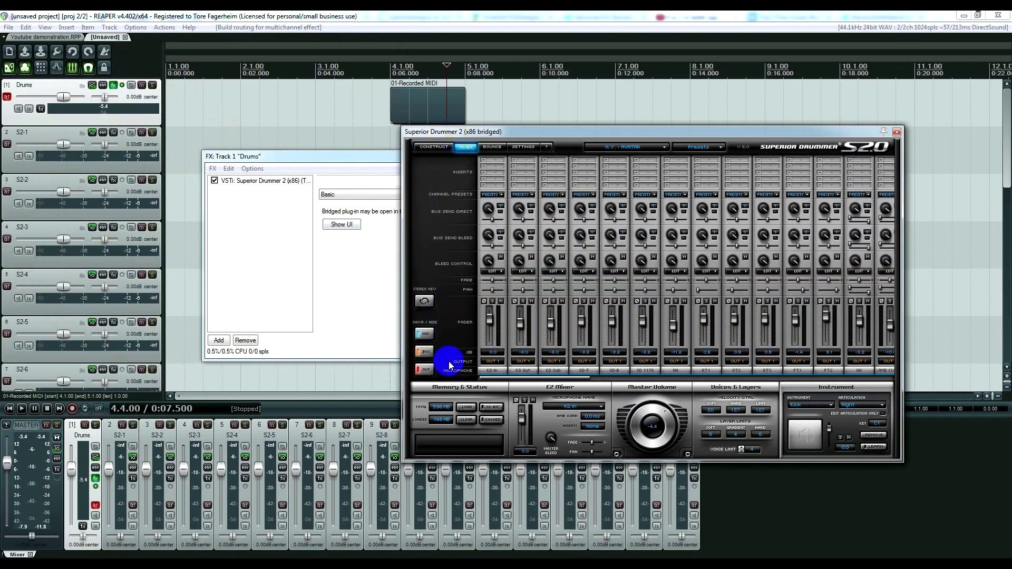
pyautogui.click(493, 368)
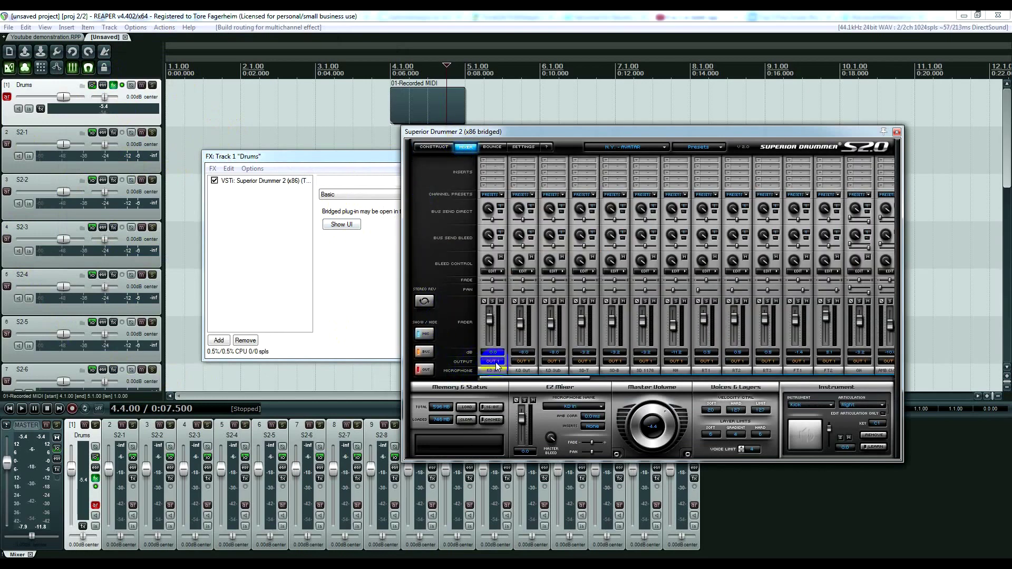
pyautogui.click(496, 364)
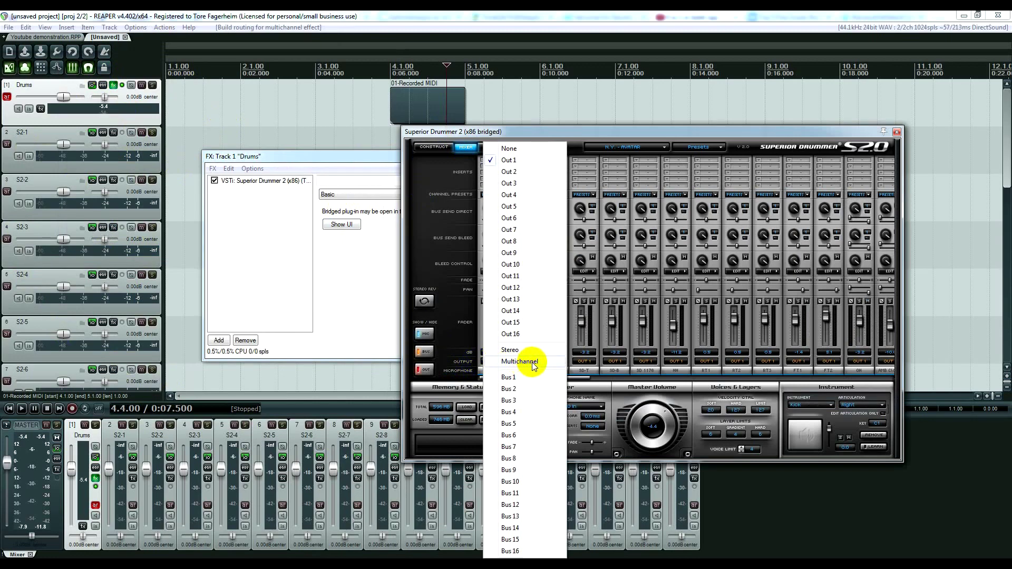
pyautogui.click(534, 363)
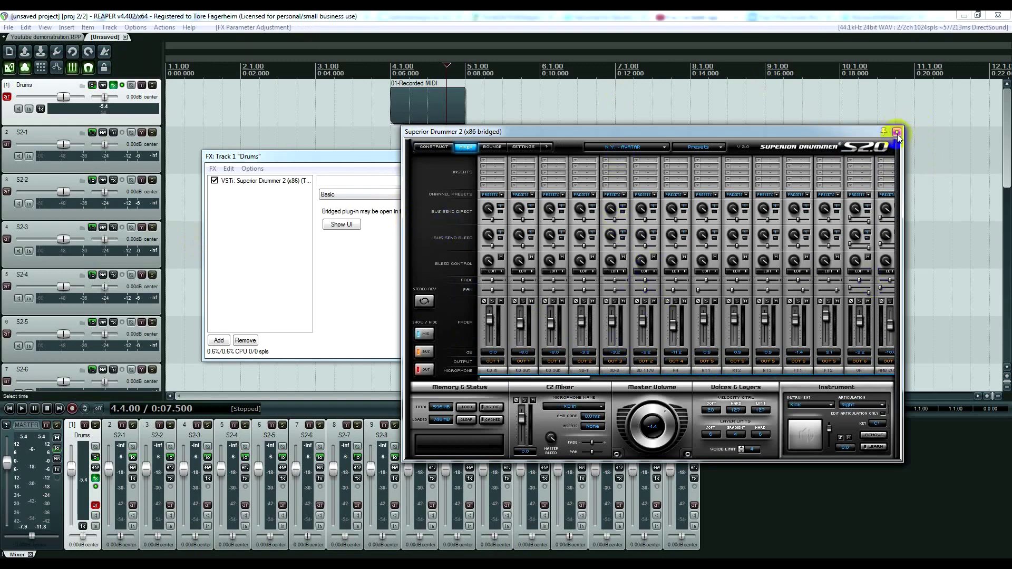
pyautogui.click(897, 132)
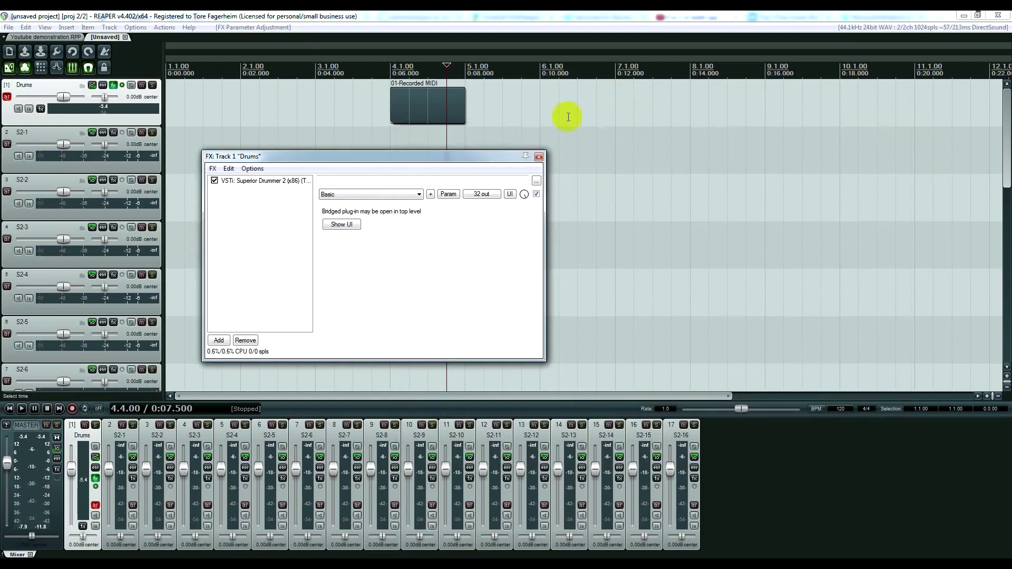
pyautogui.click(538, 158)
# Step: Open the 01-Recorded item in the MIDI editor at bar 4 and audition the C2 drum
pyautogui.click(407, 67)
pyautogui.scroll(2, 511, 153)
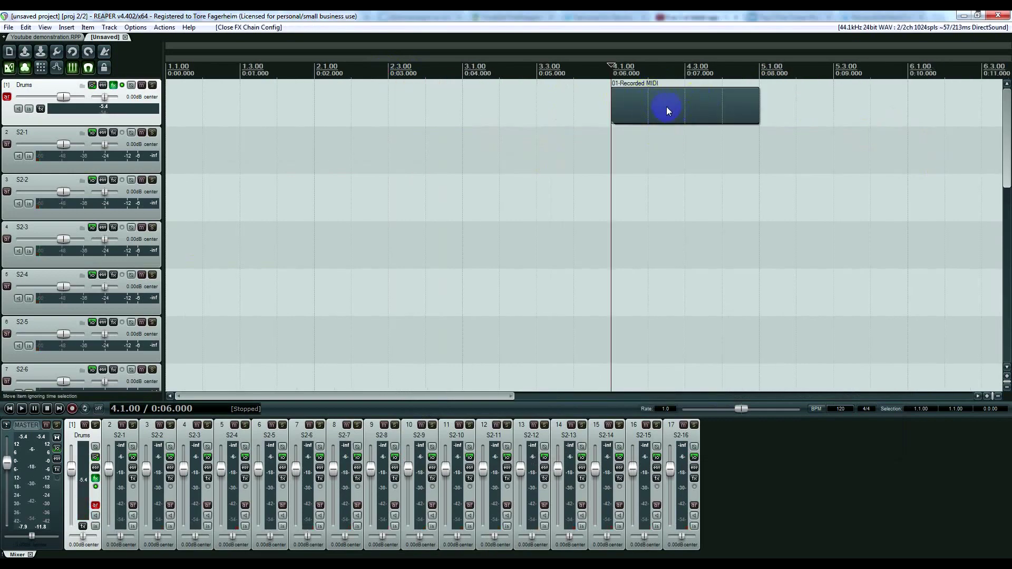
pyautogui.doubleClick(667, 110)
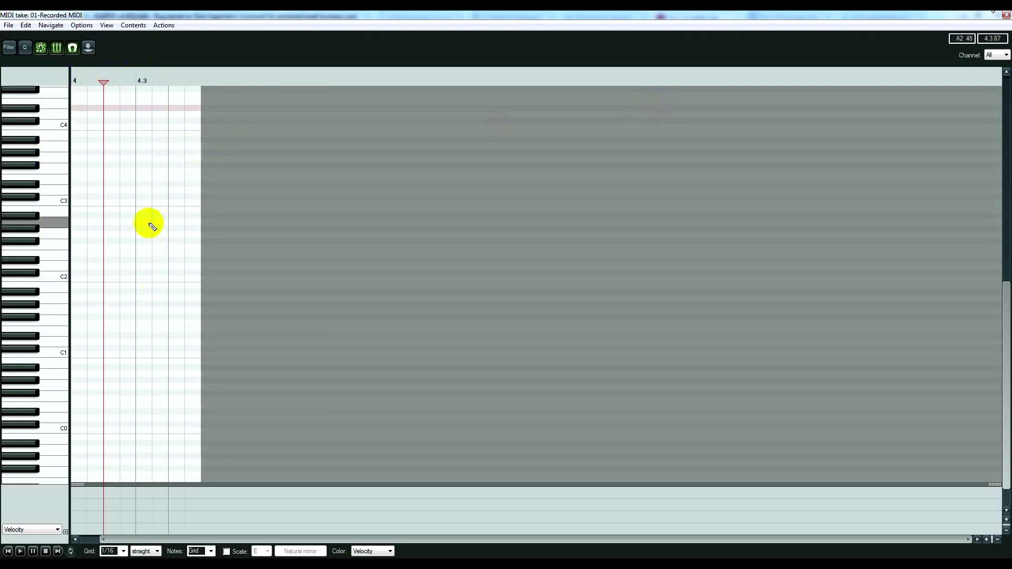
pyautogui.scroll(5, 147, 221)
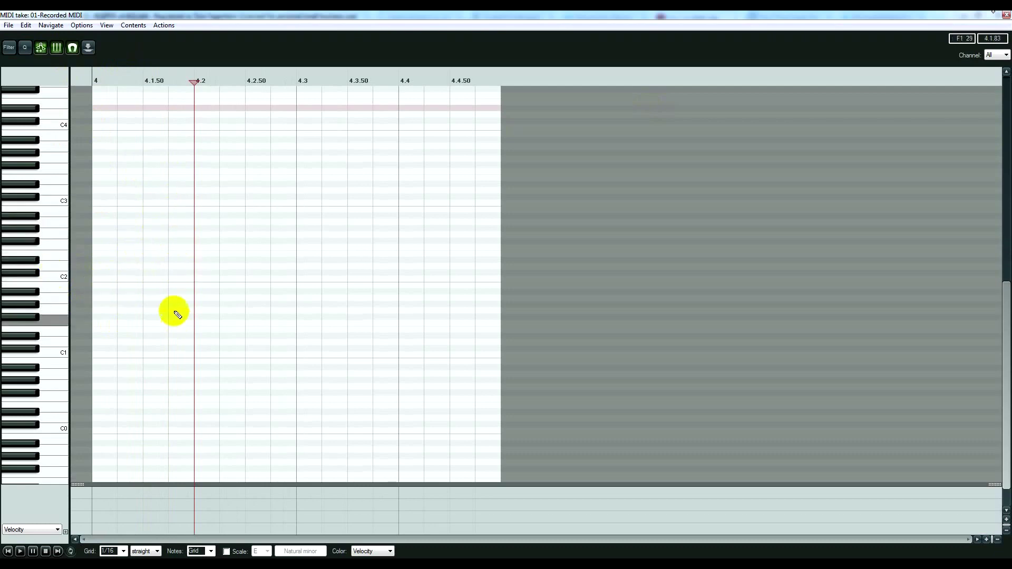
pyautogui.click(64, 280)
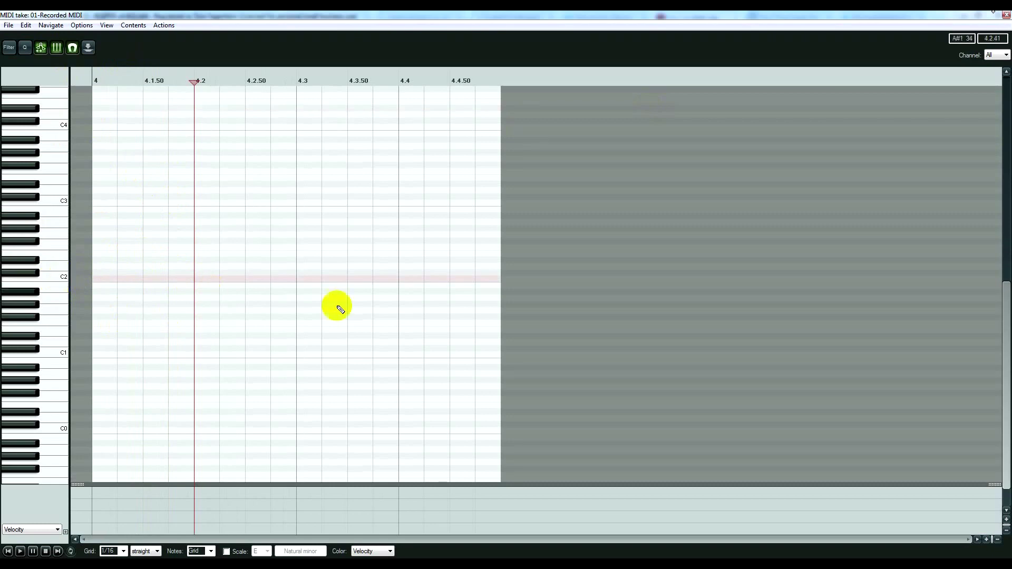
# Step: Draw C2 kick notes at 4, 4.2, 4.3 and 4.4
pyautogui.click(110, 286)
pyautogui.moveTo(110, 285); pyautogui.dragTo(109, 280)
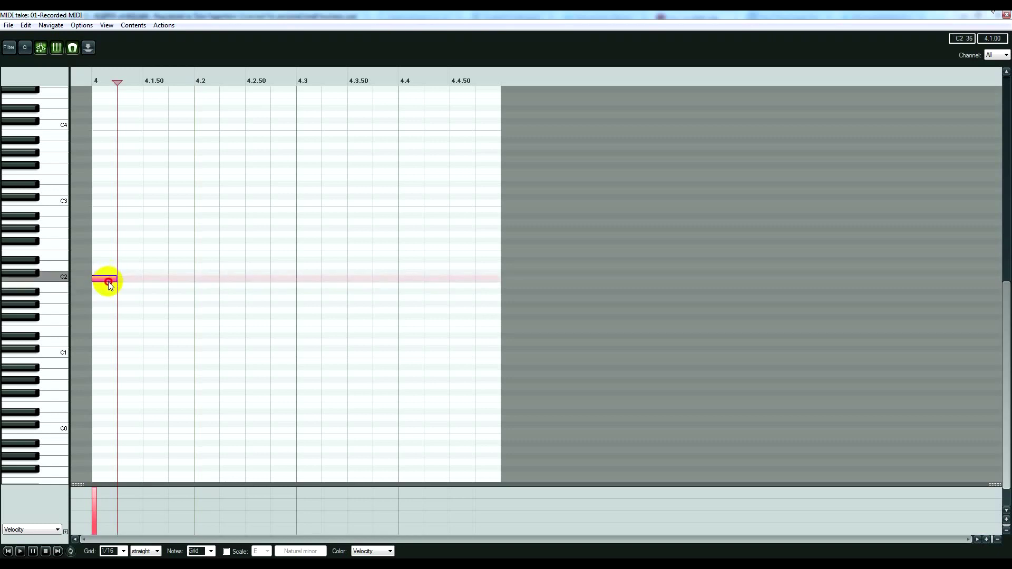
pyautogui.click(197, 278)
pyautogui.click(305, 280)
pyautogui.click(408, 280)
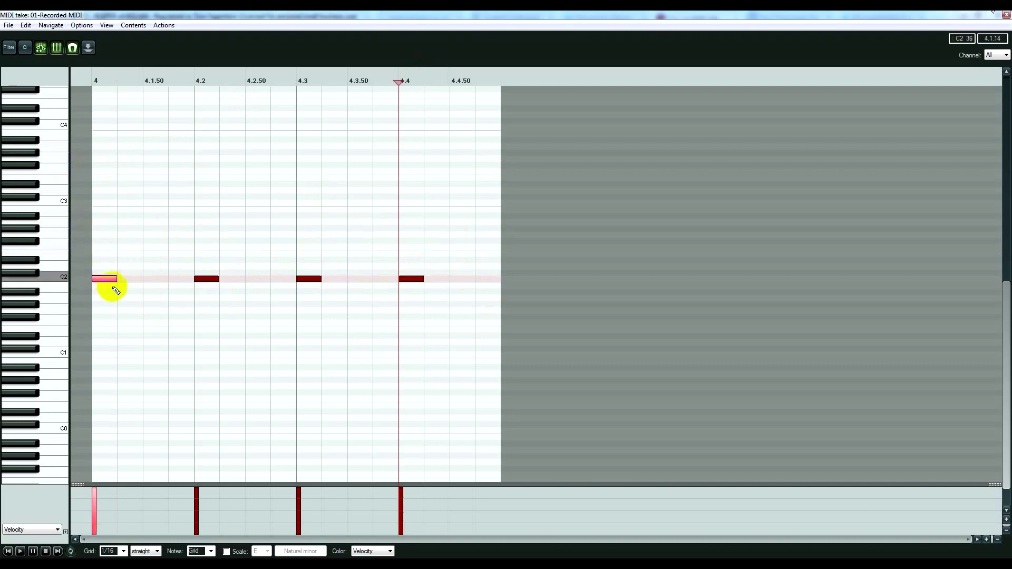
pyautogui.moveTo(117, 279)
pyautogui.mouseDown()
pyautogui.moveTo(181, 278)
pyautogui.moveTo(120, 282)
pyautogui.mouseUp()
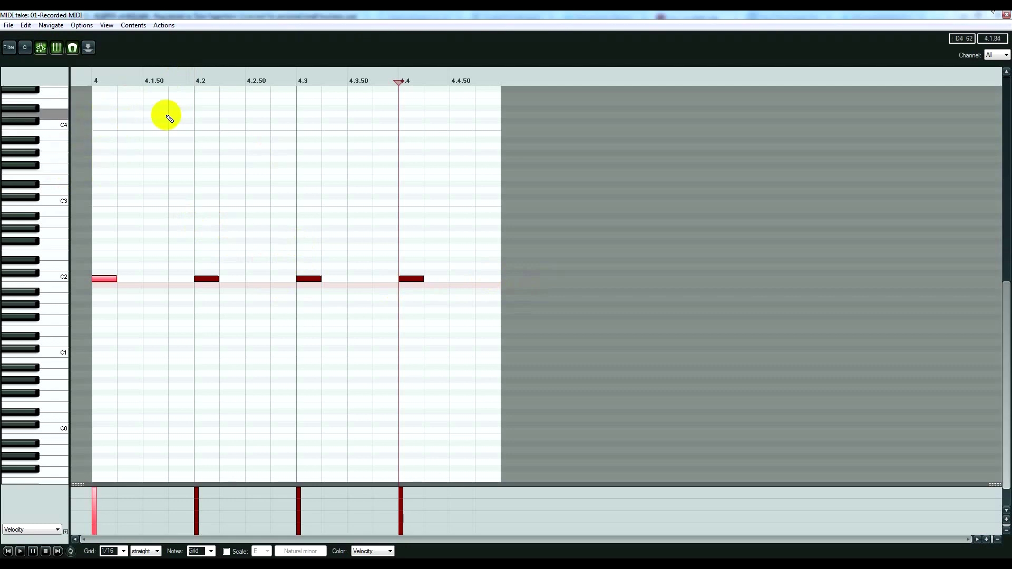
# Step: Add C4 notes at 4, 4.2, 4.3 and 4.4 in bar 4
pyautogui.click(62, 125)
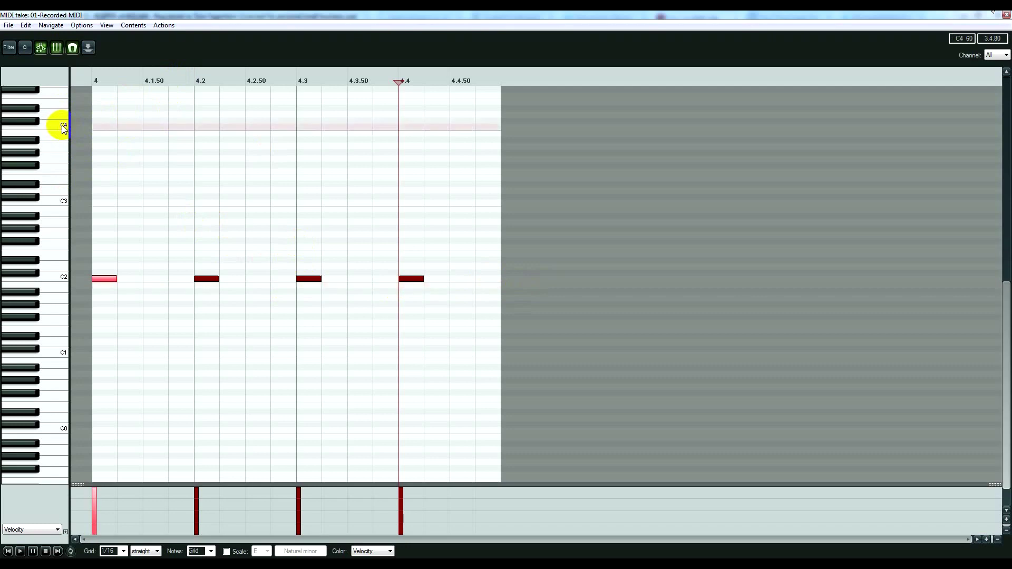
pyautogui.click(103, 127)
pyautogui.click(204, 127)
pyautogui.click(312, 127)
pyautogui.click(415, 132)
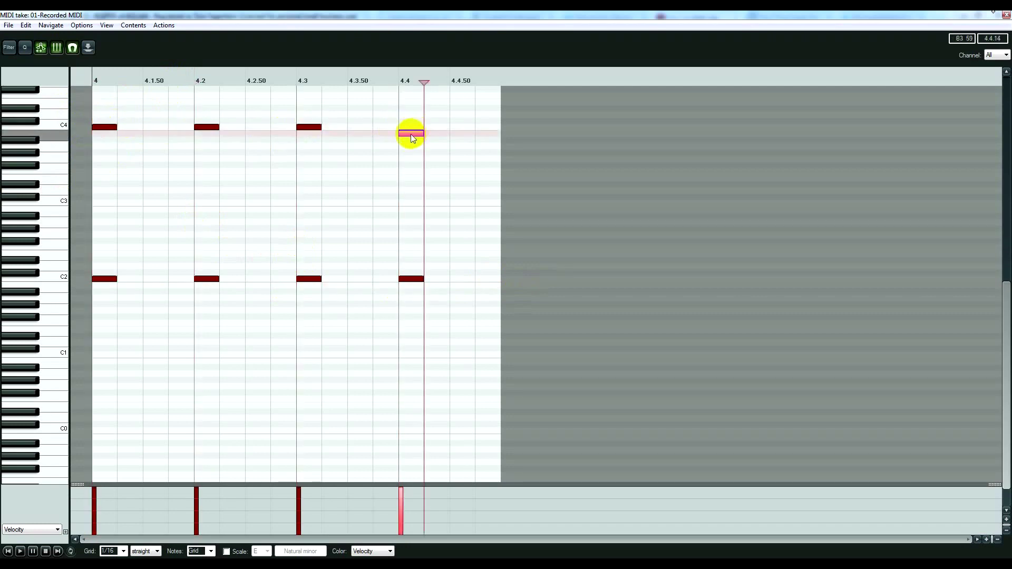
pyautogui.moveTo(413, 133); pyautogui.dragTo(412, 127)
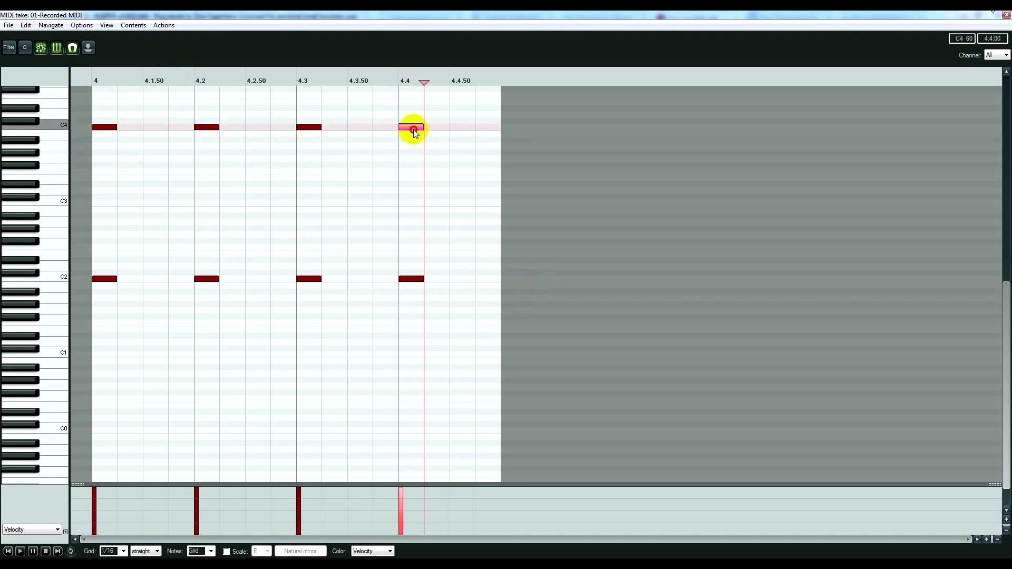
# Step: Add a D2 note at 4.3 just above the C2 kick
pyautogui.click(313, 270)
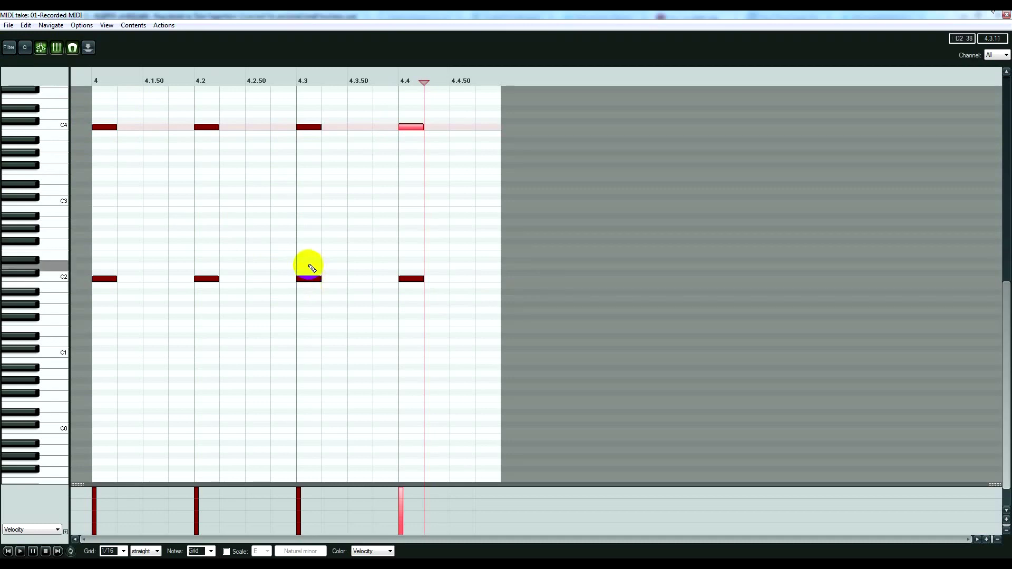
pyautogui.click(315, 270)
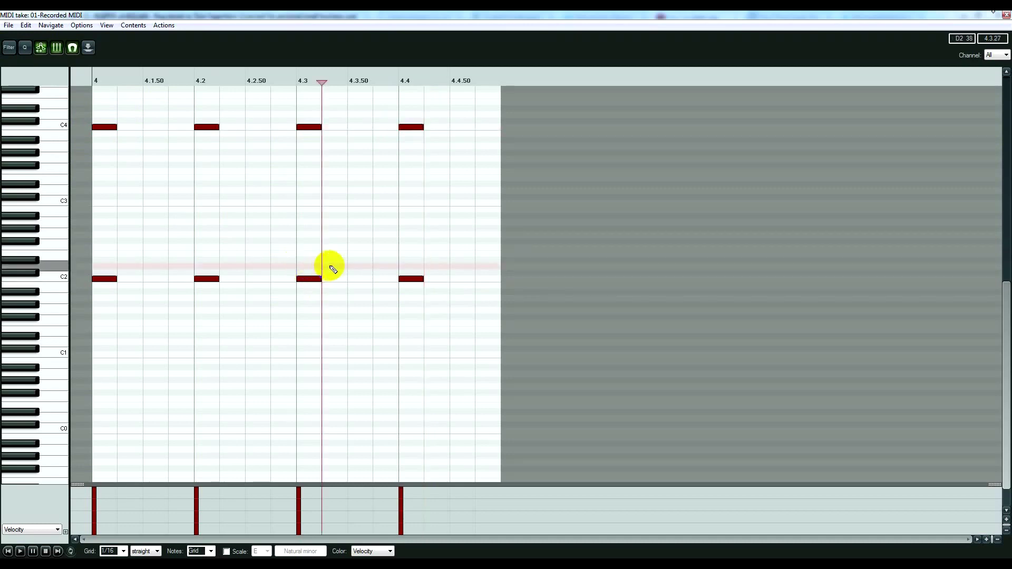
pyautogui.click(315, 269)
pyautogui.click(309, 264)
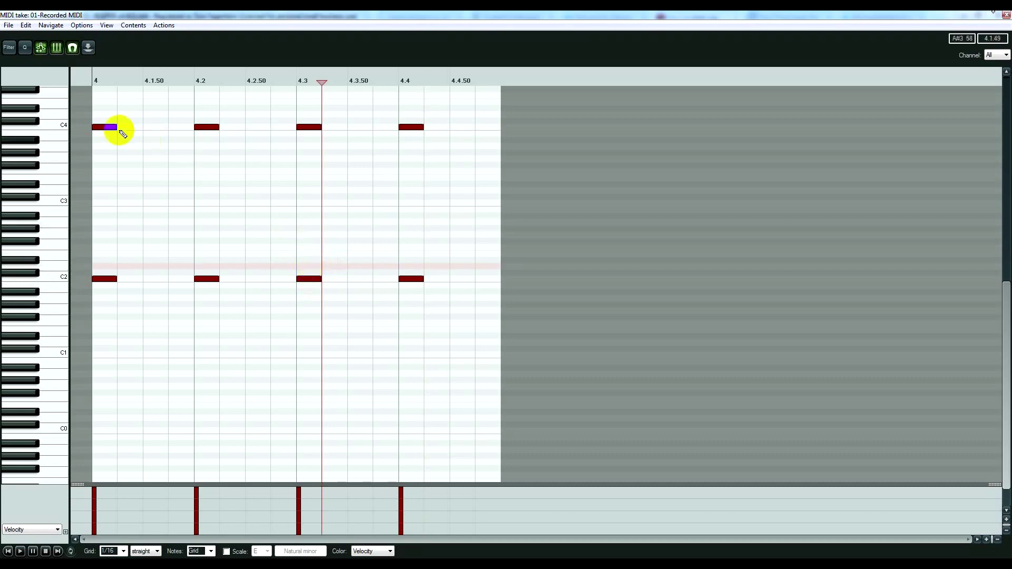
pyautogui.click(310, 270)
pyautogui.click(310, 266)
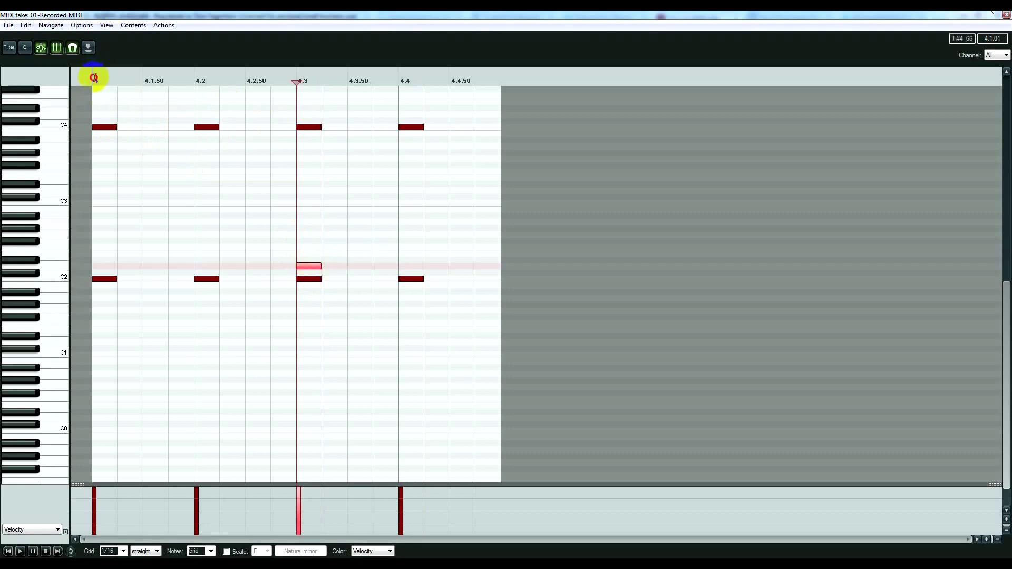
# Step: Play from bar 4, then shift the C2 kicks to 4.2.50 and 4.3.50 and listen
pyautogui.click(94, 77)
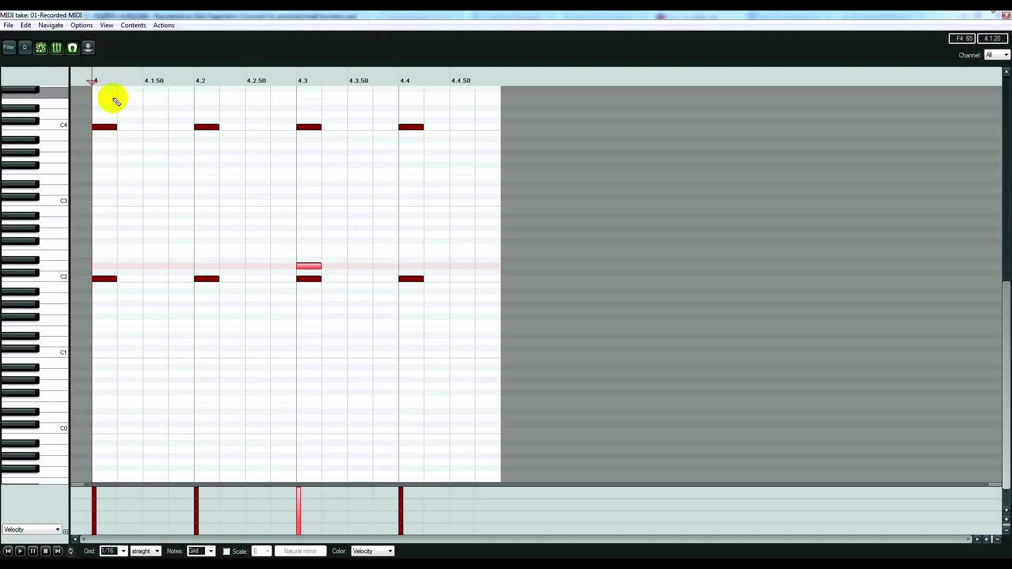
pyautogui.press('space')
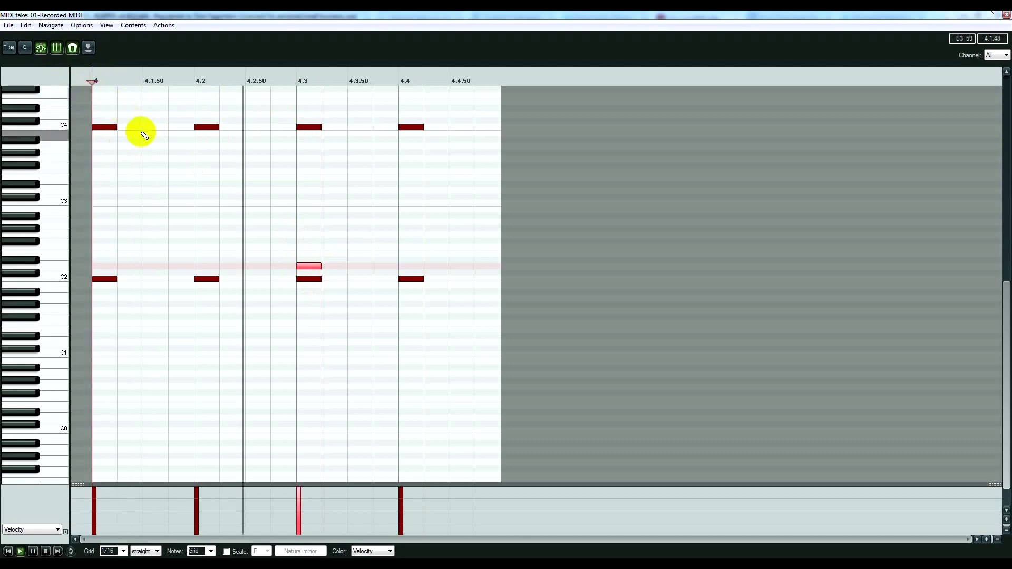
pyautogui.press('space')
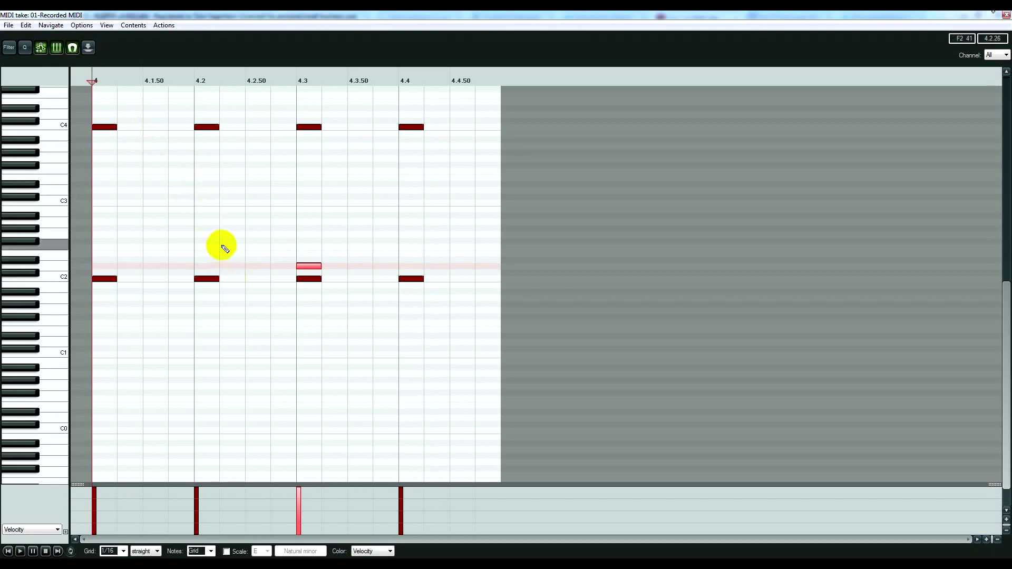
pyautogui.click(209, 279)
pyautogui.moveTo(209, 280); pyautogui.dragTo(252, 279)
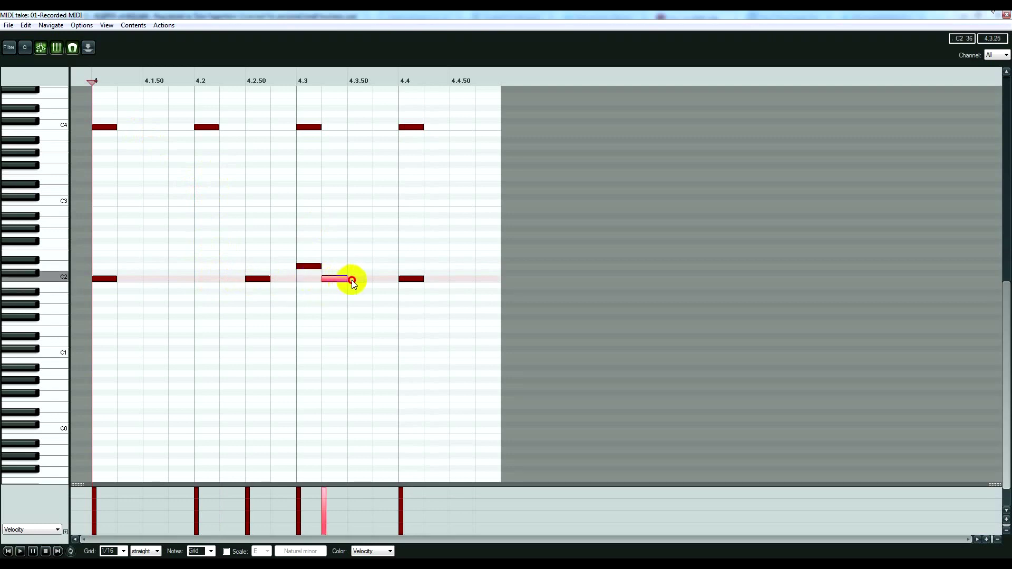
pyautogui.moveTo(352, 284); pyautogui.dragTo(355, 278)
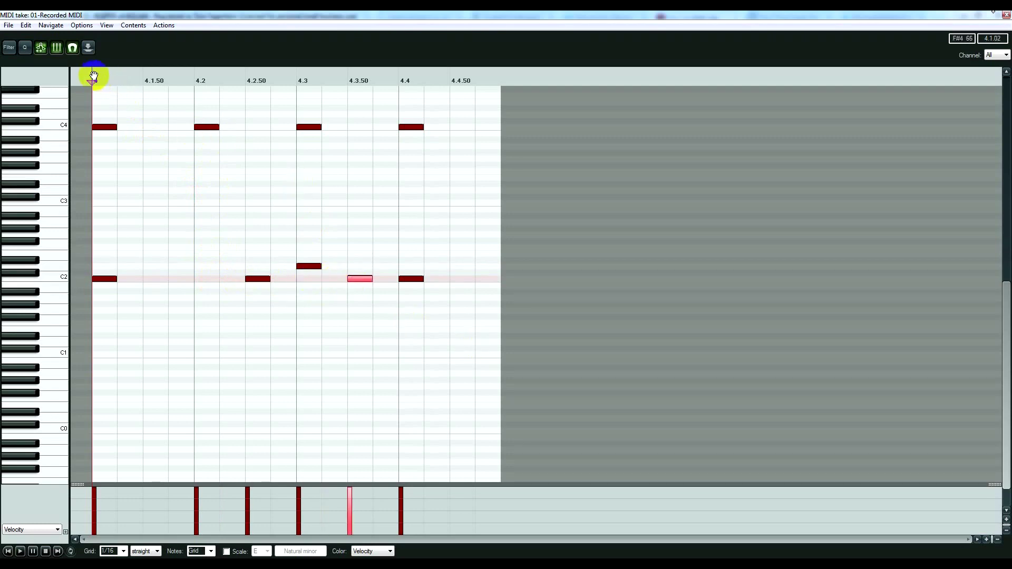
pyautogui.press('space')
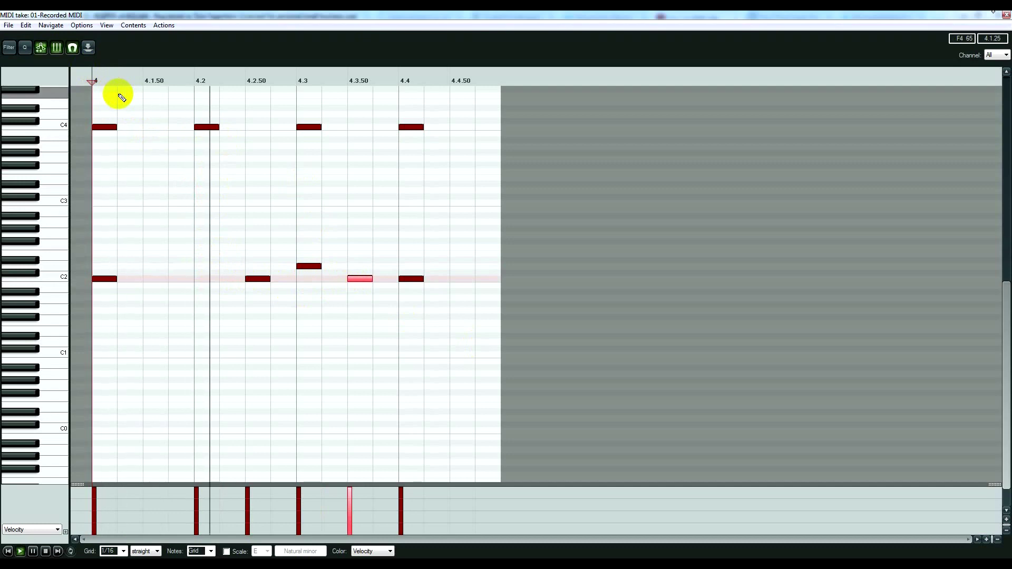
pyautogui.press('space')
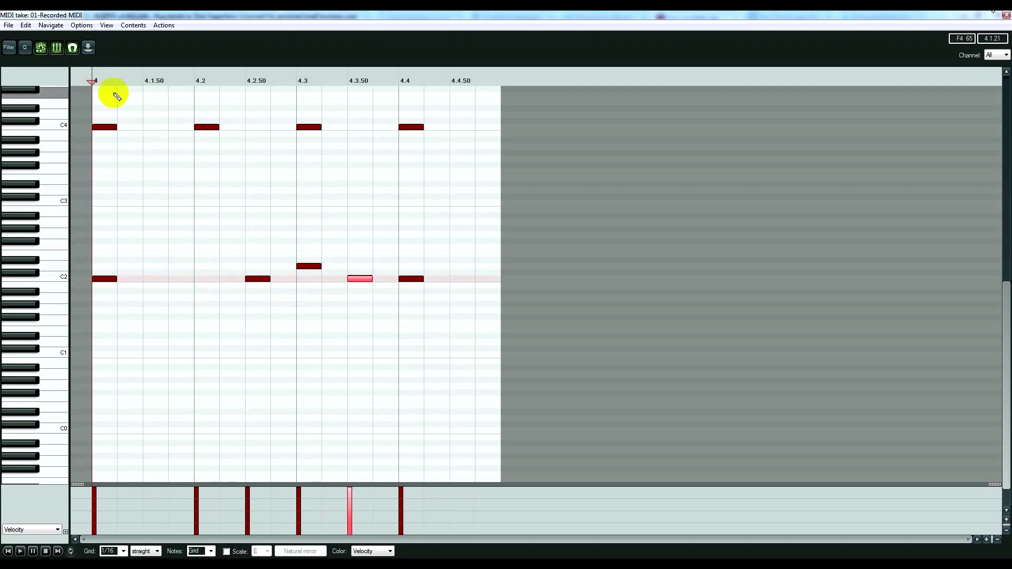
# Step: Delete the C2 note at 4.3.50 and play back the edited beat
pyautogui.press('space')
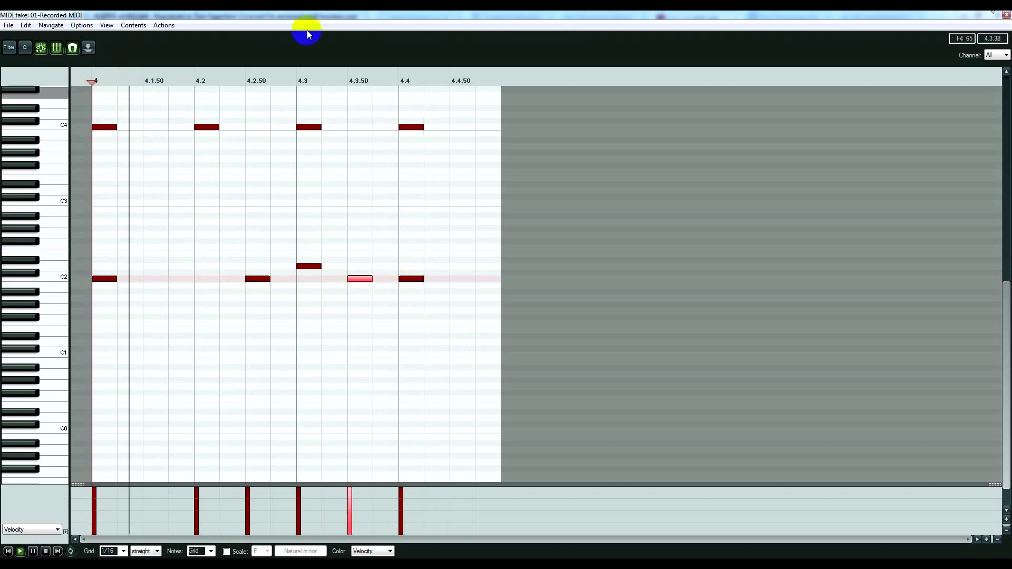
pyautogui.press('space')
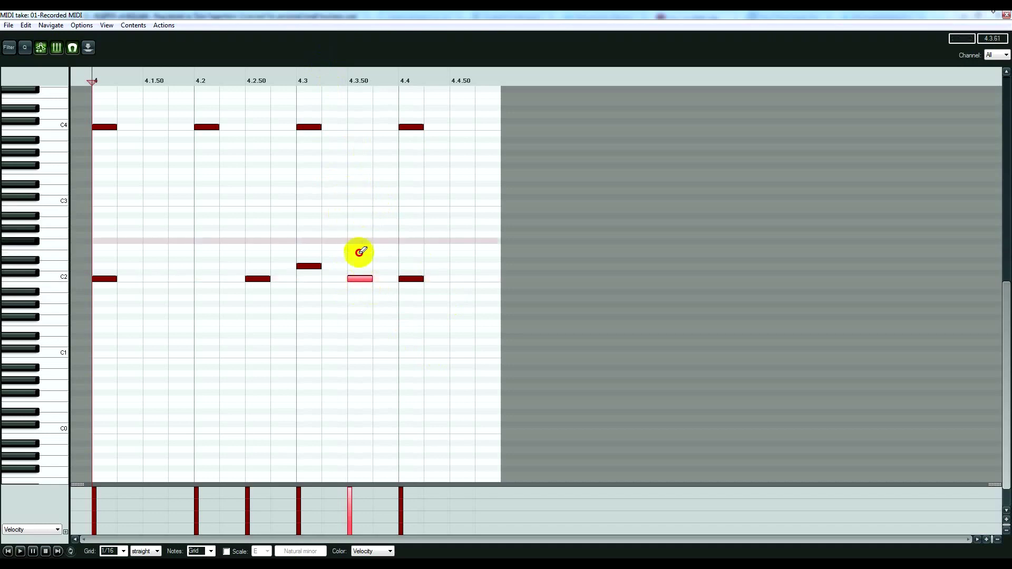
pyautogui.doubleClick(360, 279)
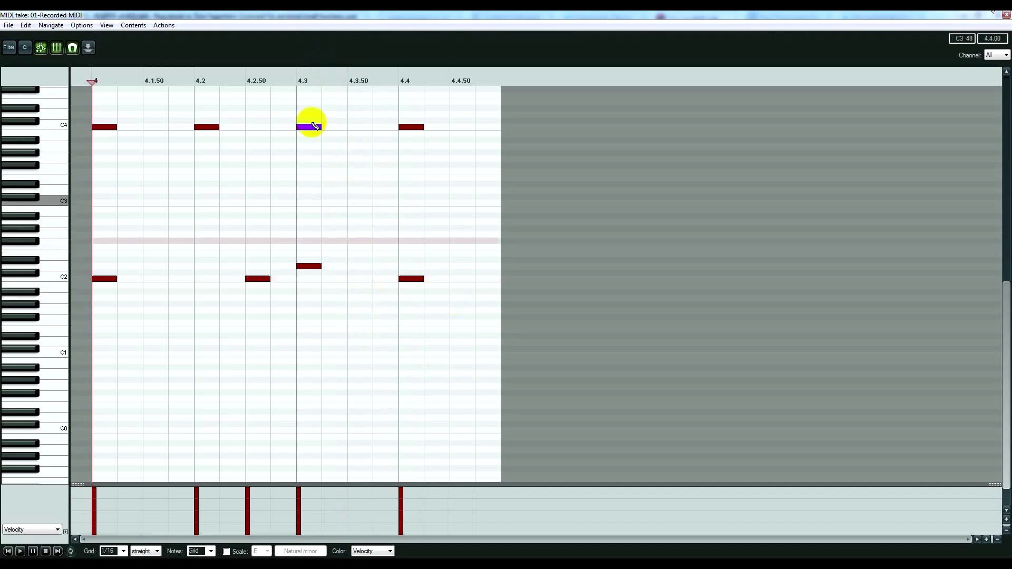
pyautogui.press('space')
pyautogui.press('space')
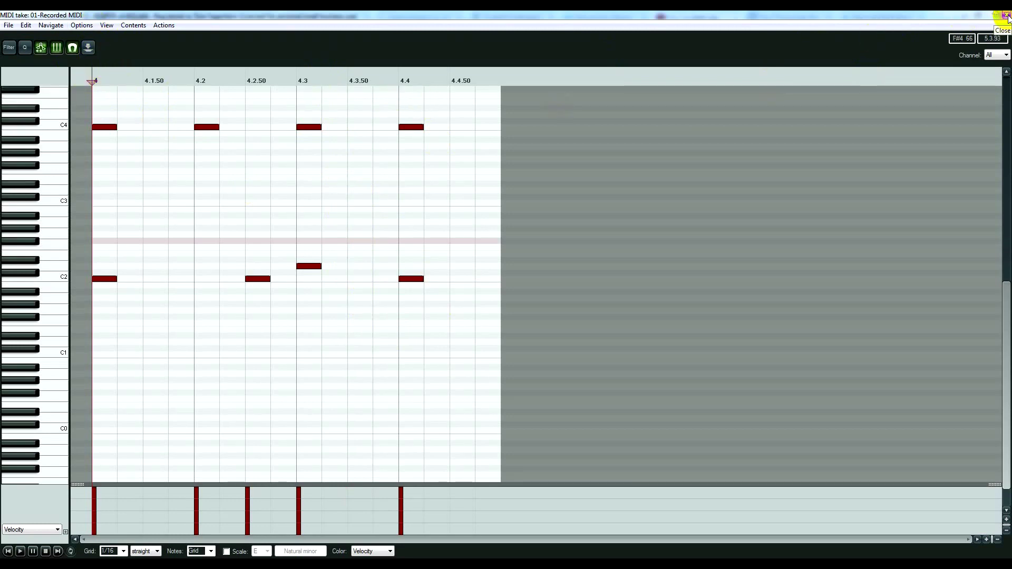
# Step: Leave the MIDI editor and trim the drum MIDI item down to a single bar
pyautogui.click(1006, 16)
pyautogui.click(650, 76)
pyautogui.scroll(-3, 668, 117)
pyautogui.scroll(3, 599, 99)
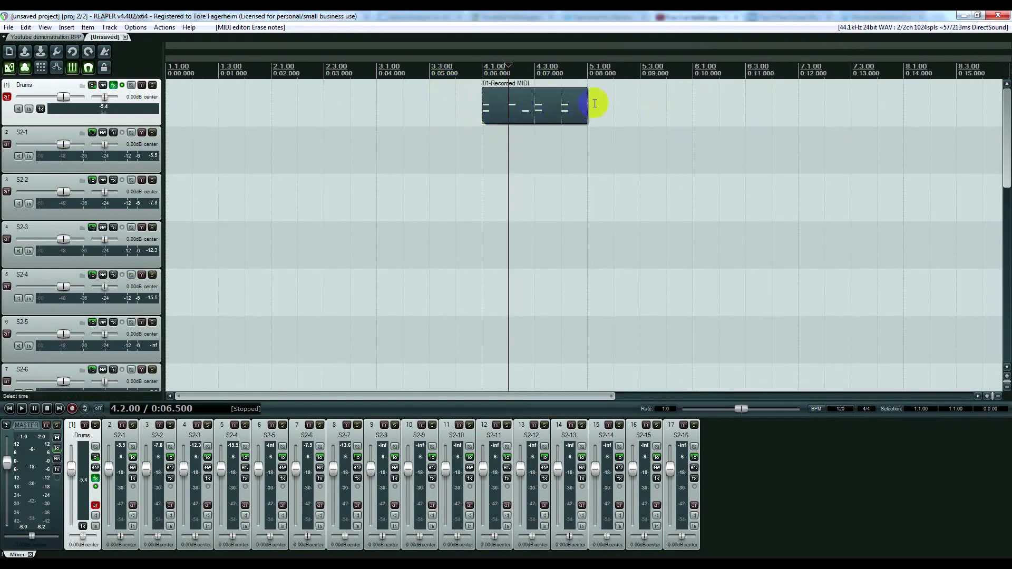
pyautogui.moveTo(756, 107)
pyautogui.mouseDown()
pyautogui.moveTo(776, 102)
pyautogui.moveTo(732, 104)
pyautogui.moveTo(780, 102)
pyautogui.moveTo(743, 111)
pyautogui.moveTo(782, 109)
pyautogui.moveTo(773, 109)
pyautogui.mouseUp()
pyautogui.scroll(-3, 628, 90)
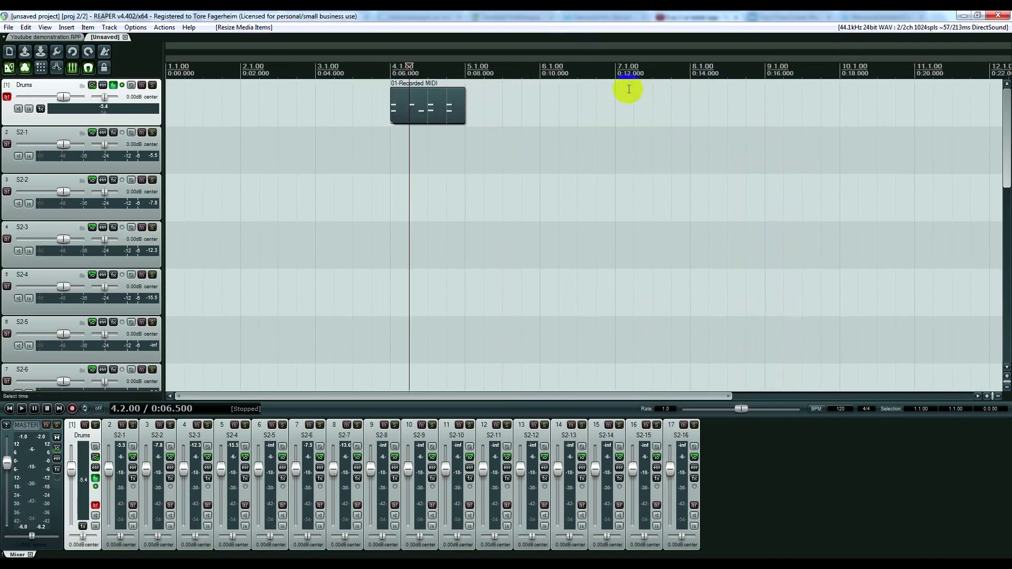
# Step: Duplicate the one-bar item into four copies, then duplicate those four to fill bars 4–20
pyautogui.click(431, 107)
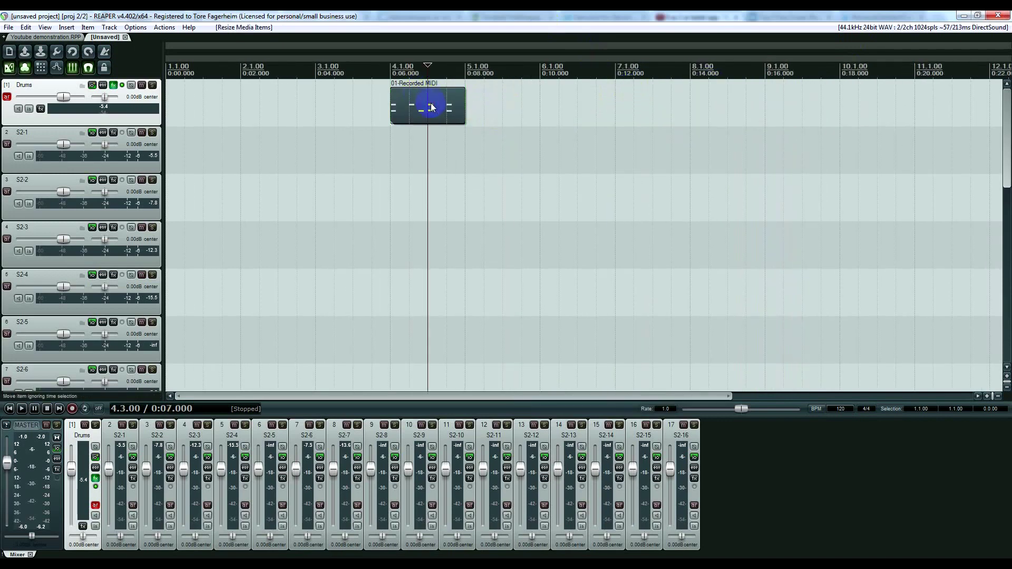
pyautogui.click(431, 105)
pyautogui.hotkey('ctrl', 'd')
pyautogui.hotkey('ctrl', 'd')
pyautogui.hotkey('ctrl', 'd')
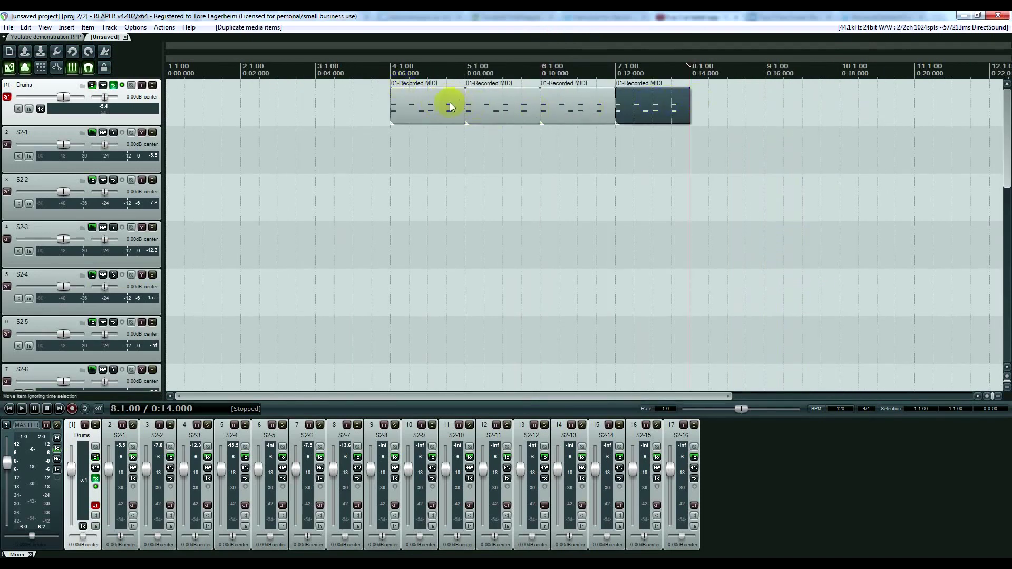
pyautogui.click(431, 107)
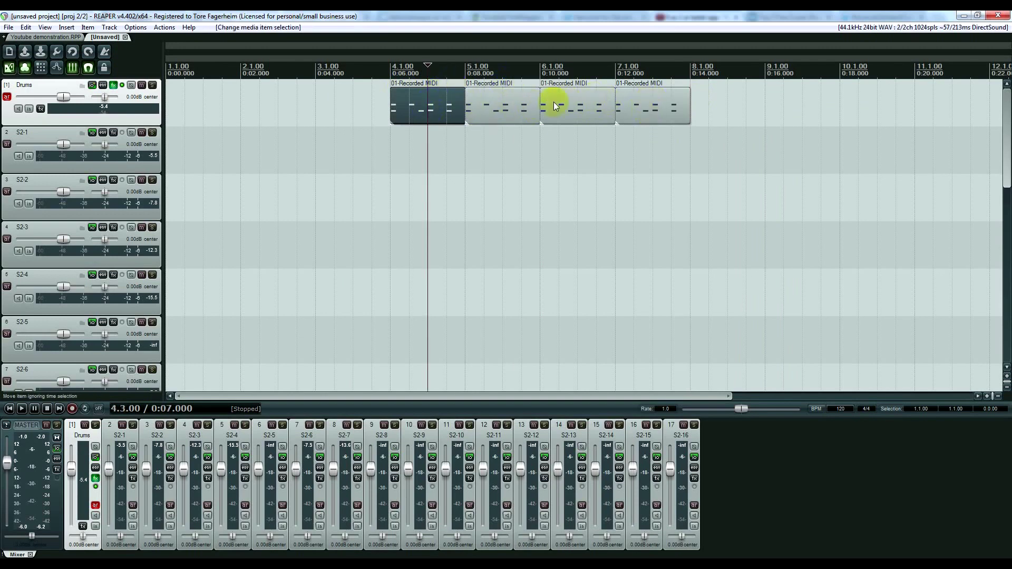
pyautogui.keyDown('shift'); pyautogui.click(654, 110); pyautogui.keyUp('shift')
pyautogui.scroll(-3, 644, 138)
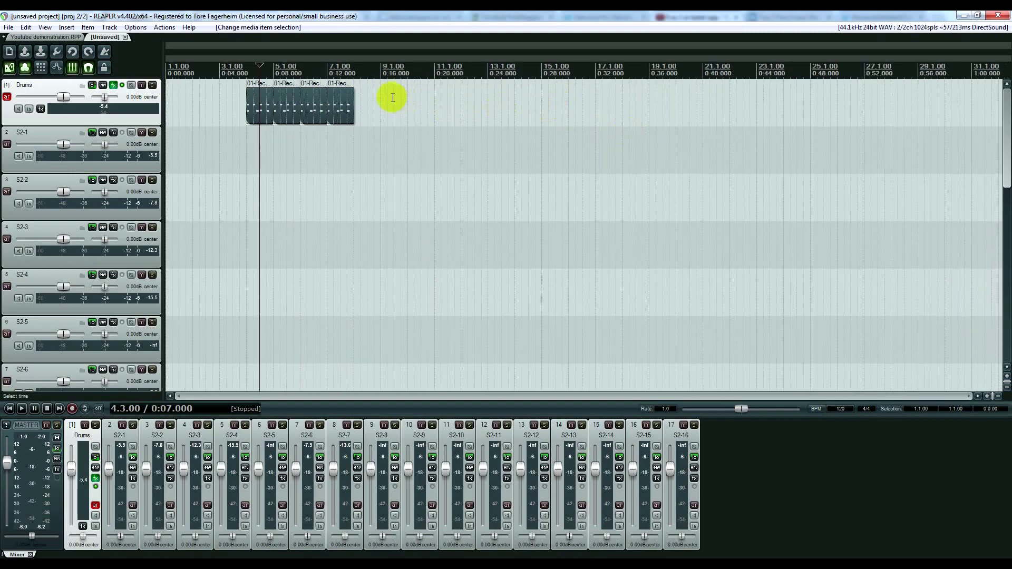
pyautogui.hotkey('ctrl', 'd')
pyautogui.hotkey('ctrl', 'd')
pyautogui.hotkey('ctrl', 'd')
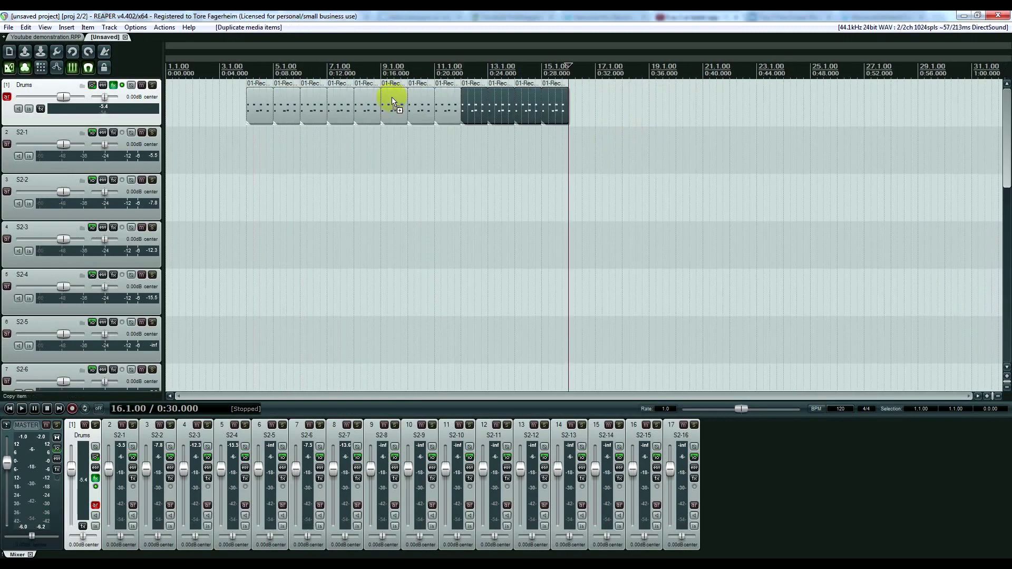
# Step: Play back the repeated drum pattern from bar 4
pyautogui.click(248, 71)
pyautogui.scroll(2, 481, 120)
pyautogui.press('space')
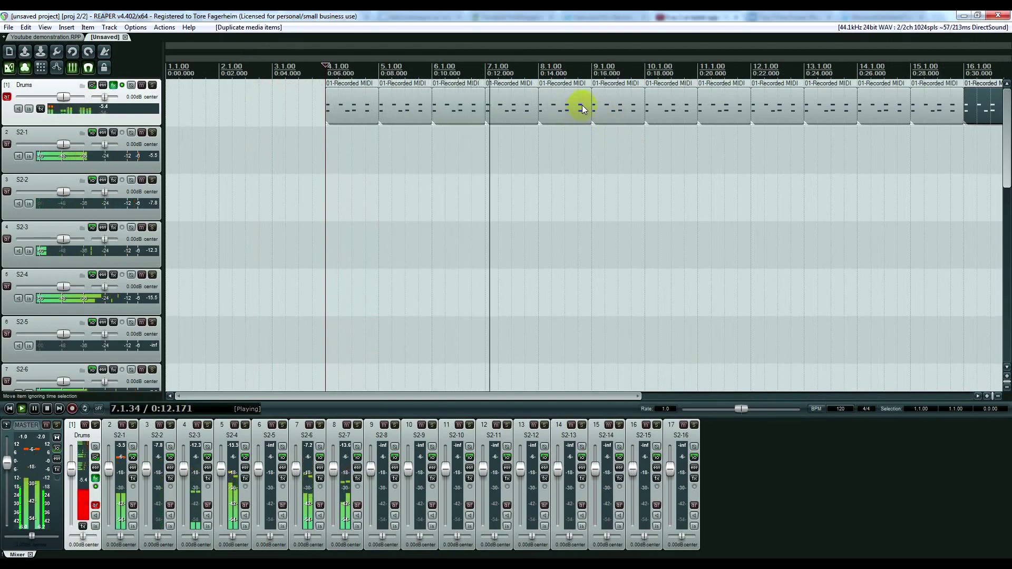
pyautogui.press('space')
# Step: Glue all sixteen drum copies into a single MIDI item
pyautogui.scroll(-2, 531, 103)
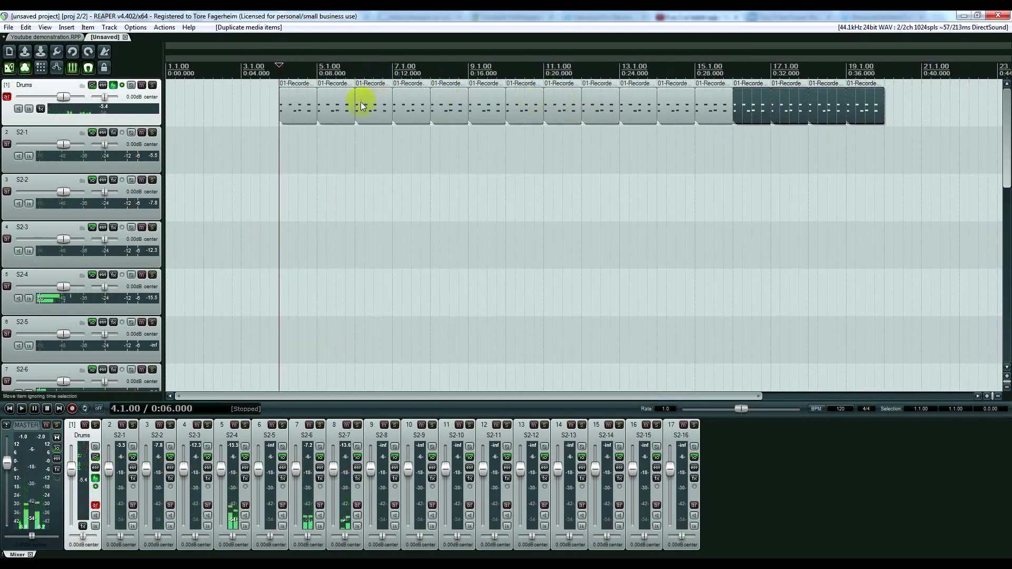
pyautogui.click(302, 111)
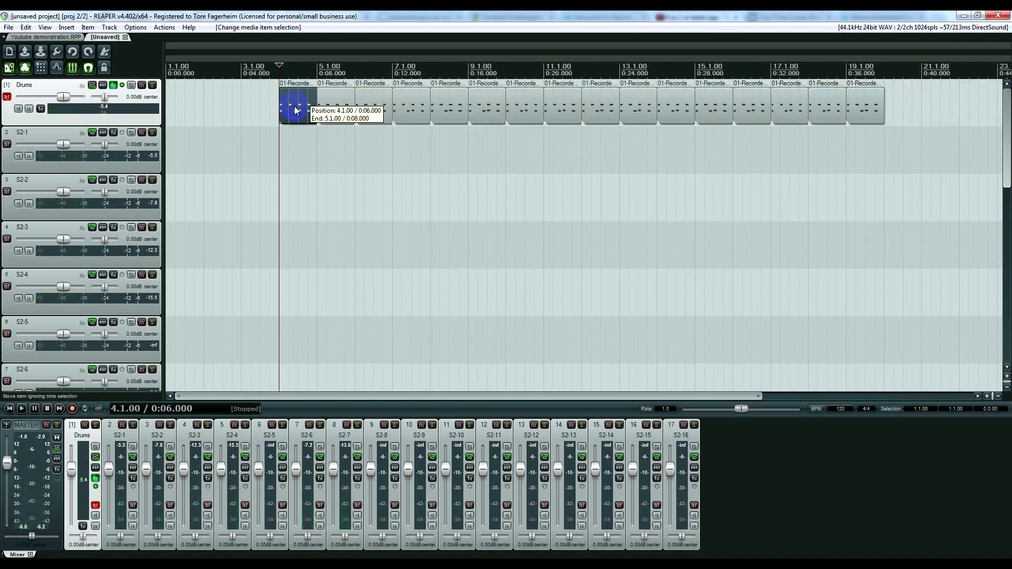
pyautogui.keyDown('shift'); pyautogui.click(867, 111); pyautogui.keyUp('shift')
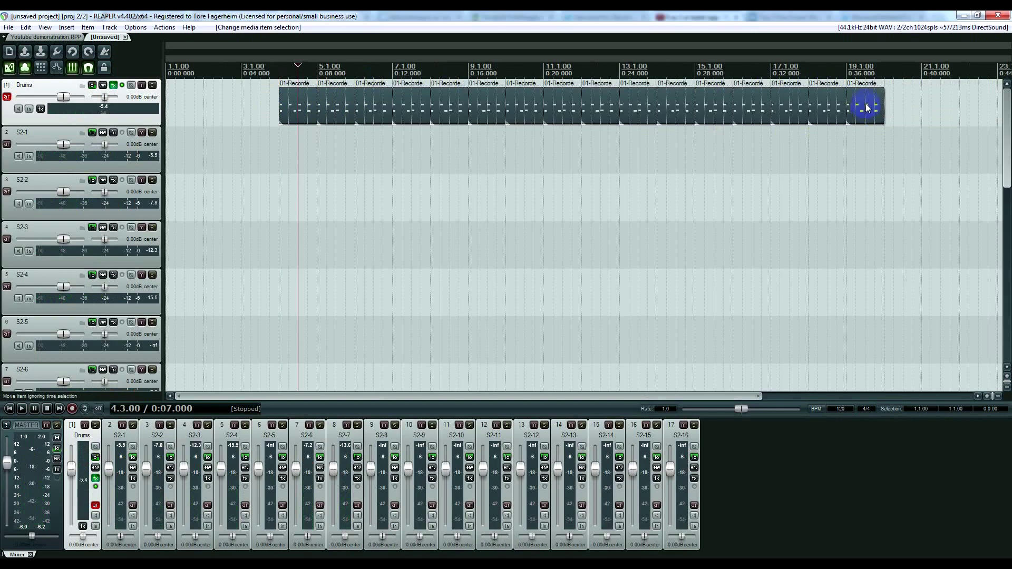
pyautogui.rightClick(867, 108)
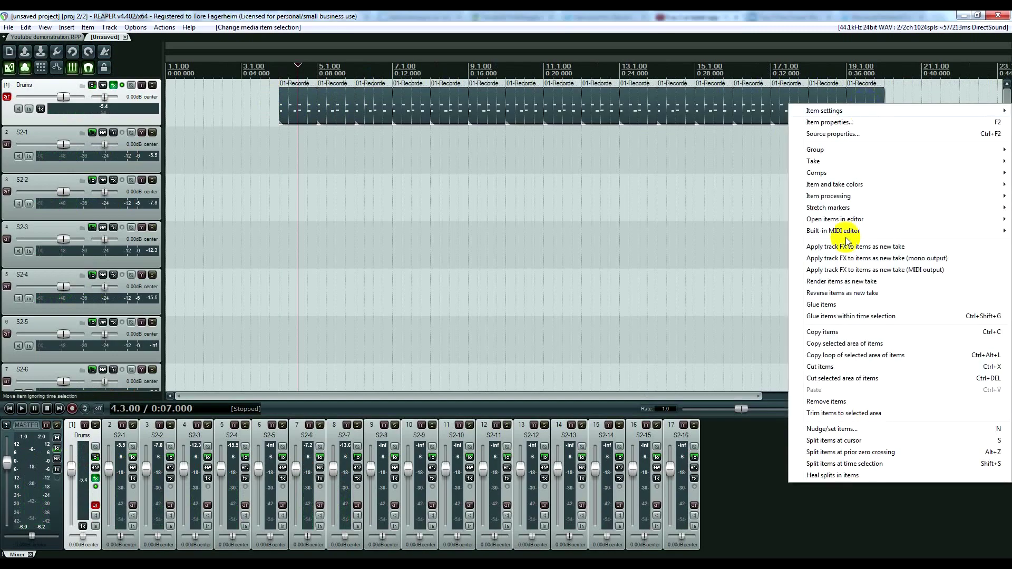
pyautogui.click(821, 305)
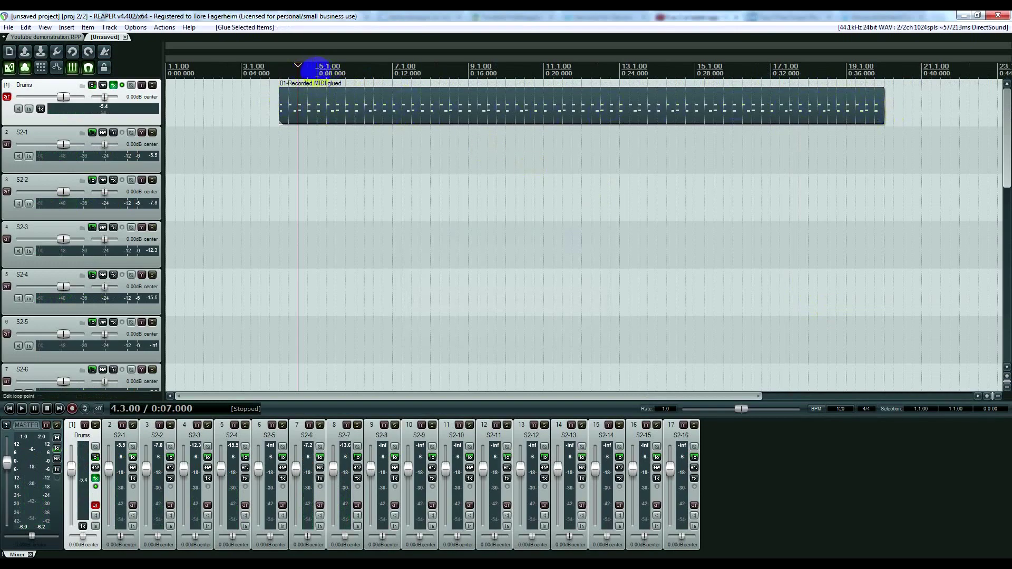
# Step: Inspect the glued item's notes in the MIDI editor, then close it
pyautogui.click(316, 68)
pyautogui.click(281, 67)
pyautogui.click(495, 119)
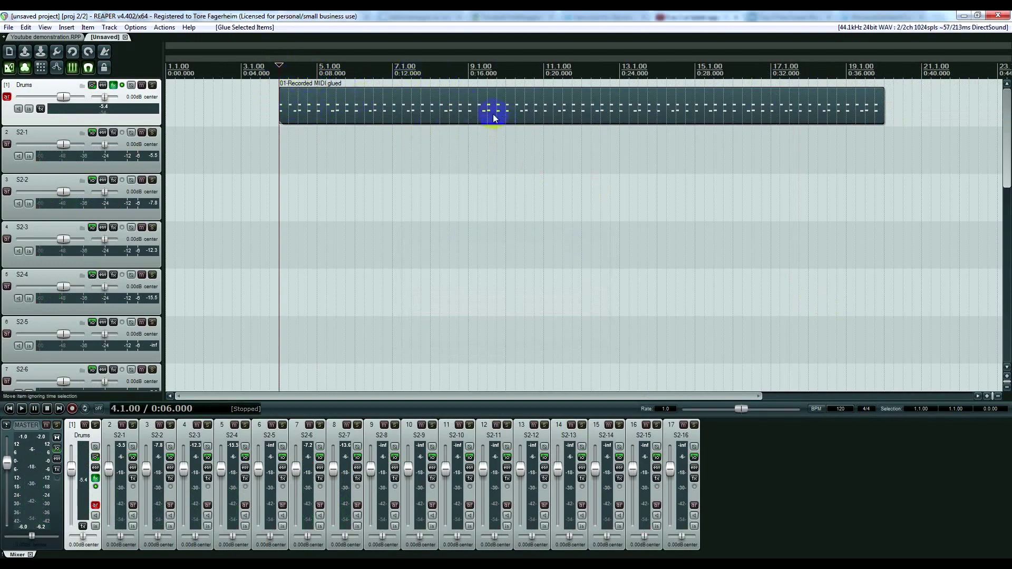
pyautogui.doubleClick(348, 108)
pyautogui.scroll(5, 153, 124)
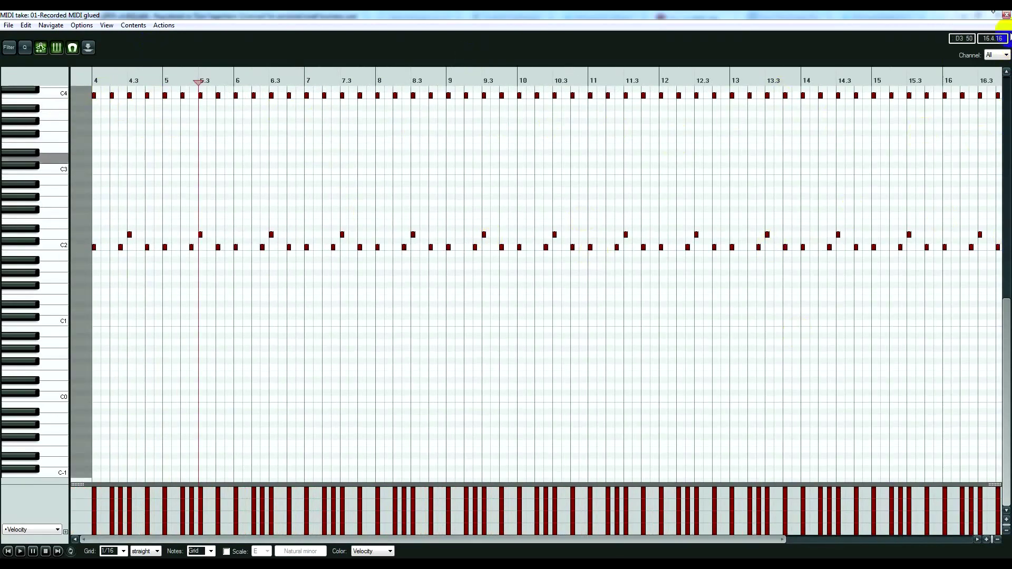
pyautogui.click(1007, 16)
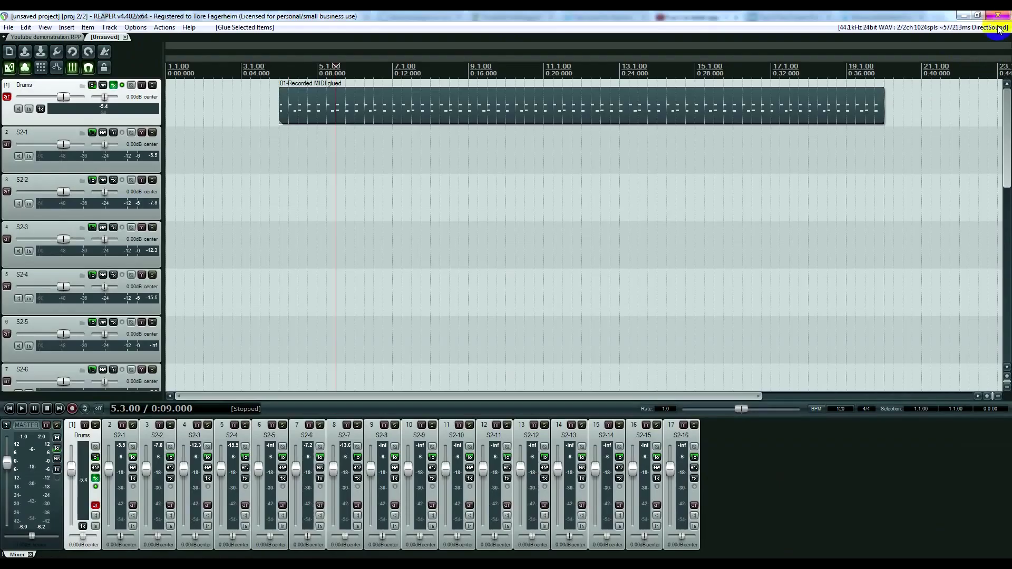
# Step: Solo track S2-1 and play from bar 4 to hear it alone
pyautogui.click(280, 71)
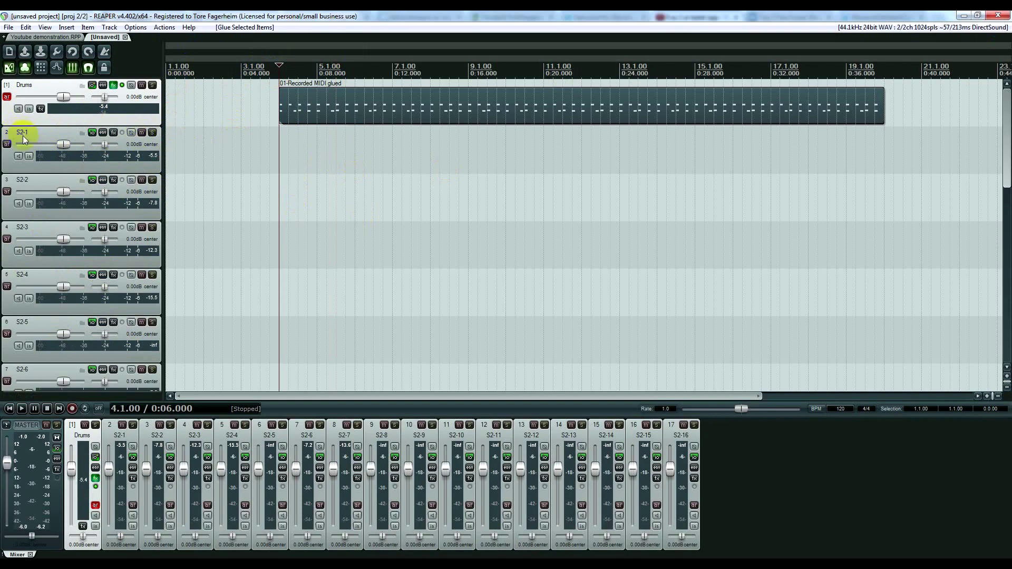
pyautogui.click(154, 136)
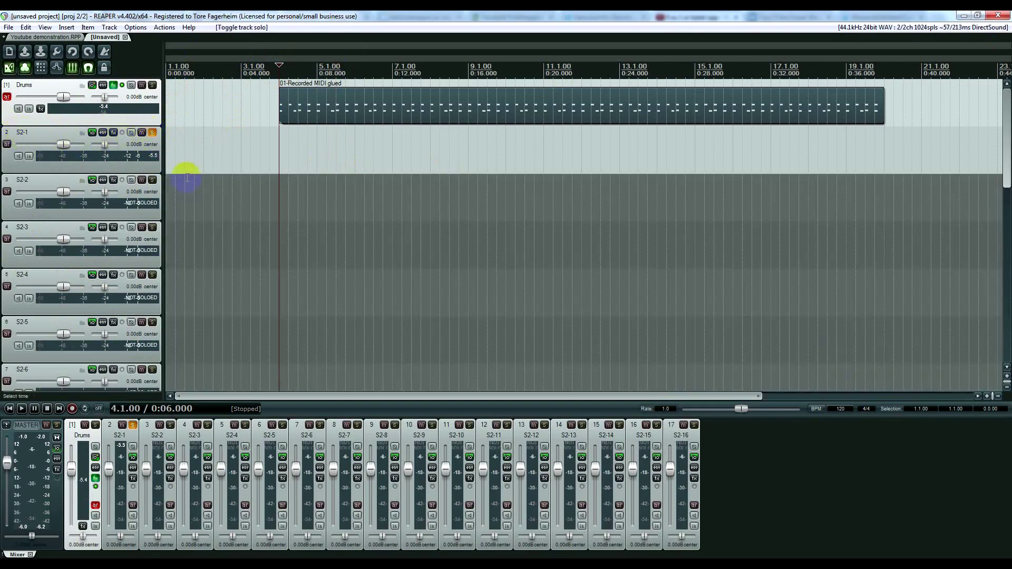
pyautogui.press('space')
pyautogui.rightClick(180, 167)
pyautogui.click(180, 168)
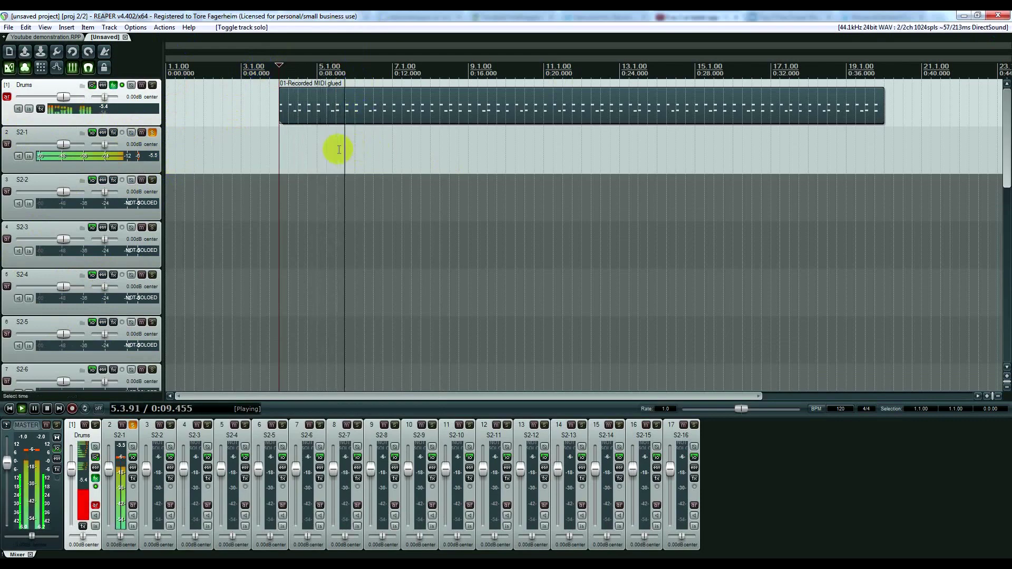
pyautogui.press('space')
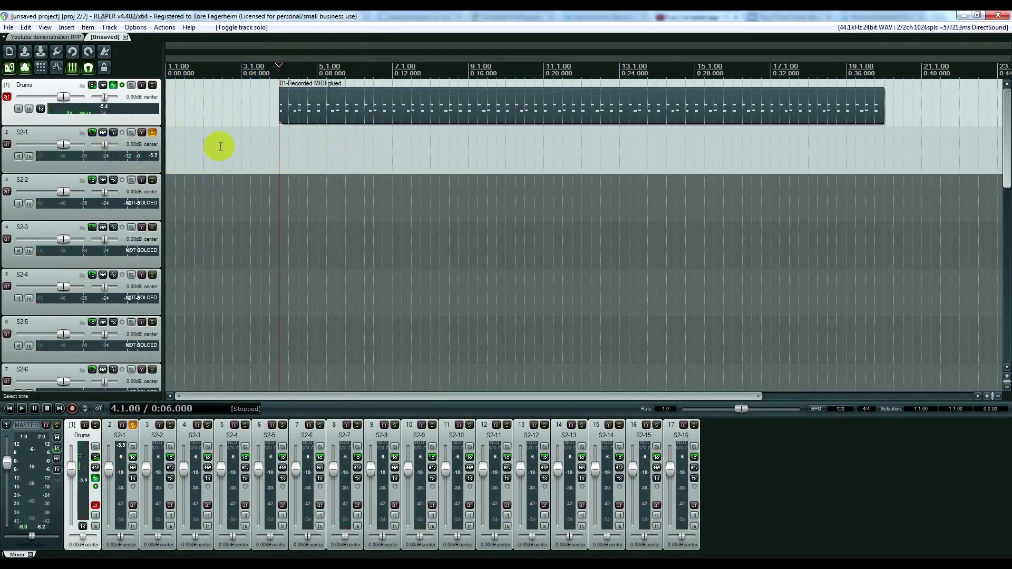
pyautogui.scroll(4, 459, 158)
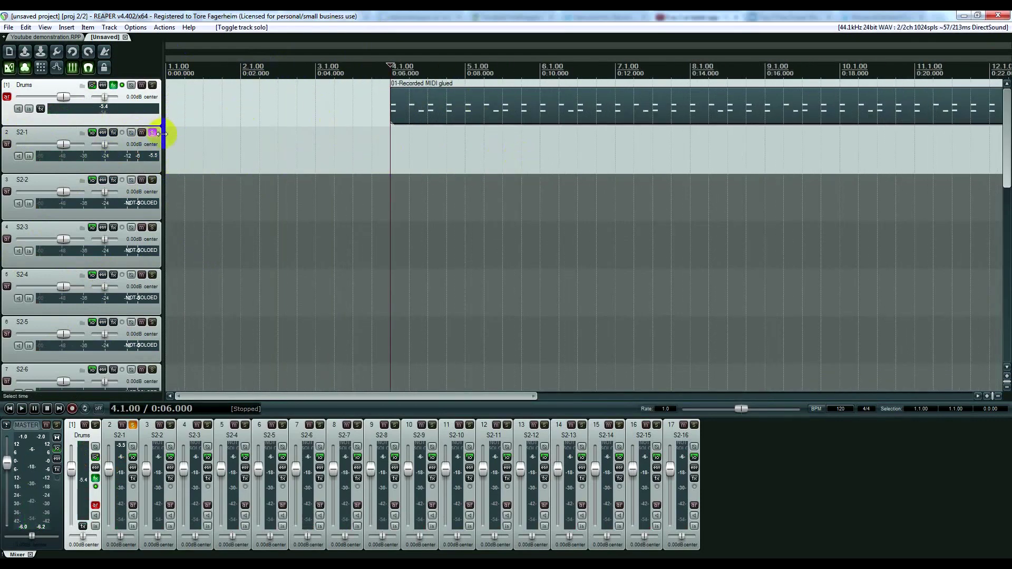
# Step: Rename track S2-1 to 'Kick'
pyautogui.click(37, 134)
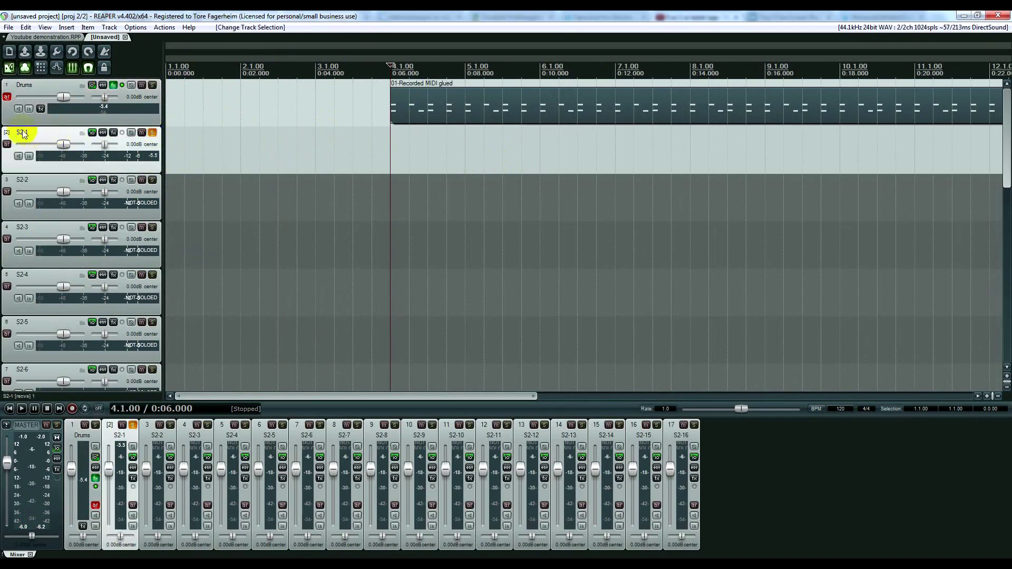
pyautogui.doubleClick(48, 134)
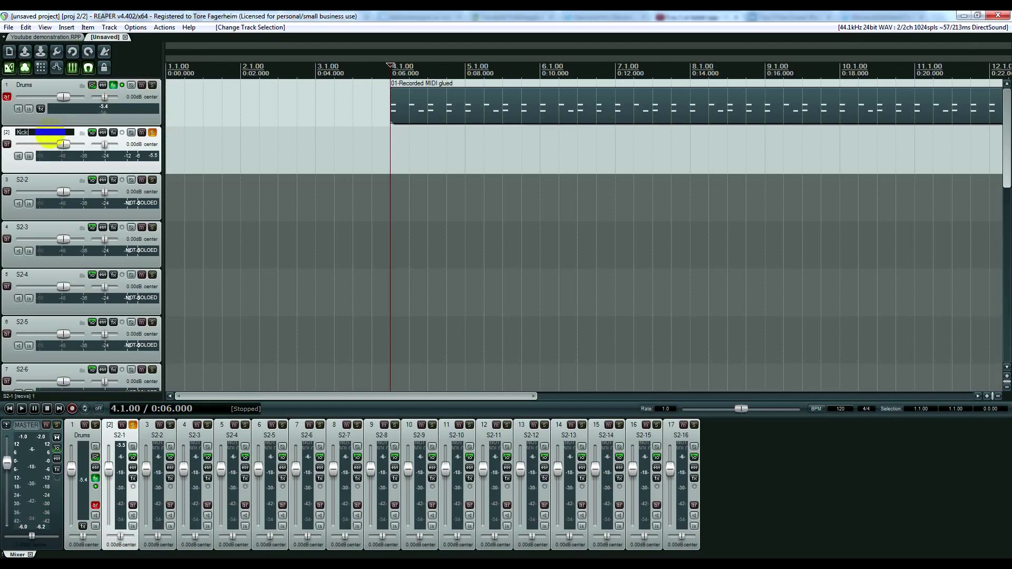
pyautogui.write('Kick')
pyautogui.press('Return')
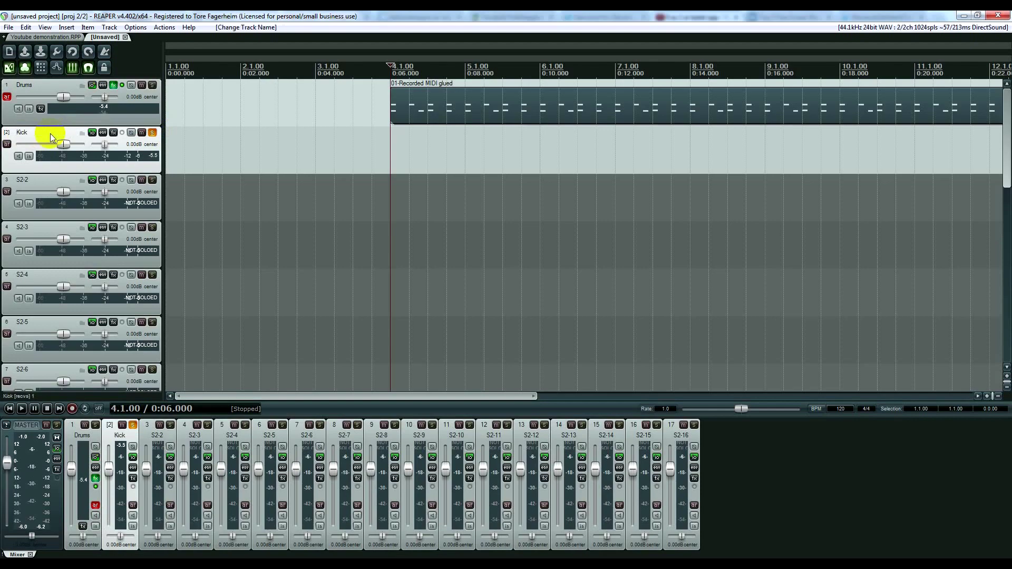
# Step: Unsolo Kick, audition S2-2 alone, and rename it 'Snare Top'
pyautogui.click(153, 134)
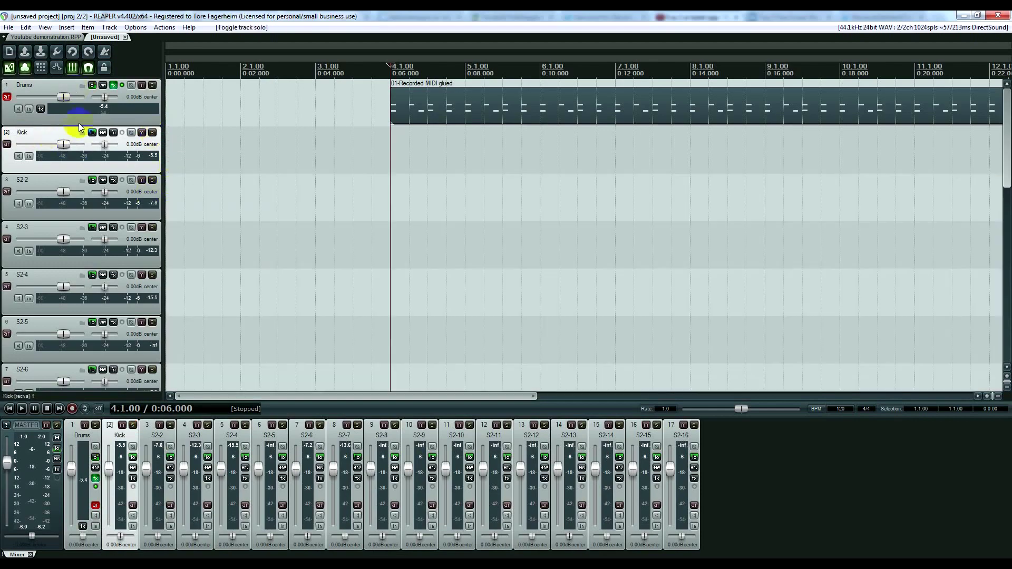
pyautogui.click(153, 181)
pyautogui.press('space')
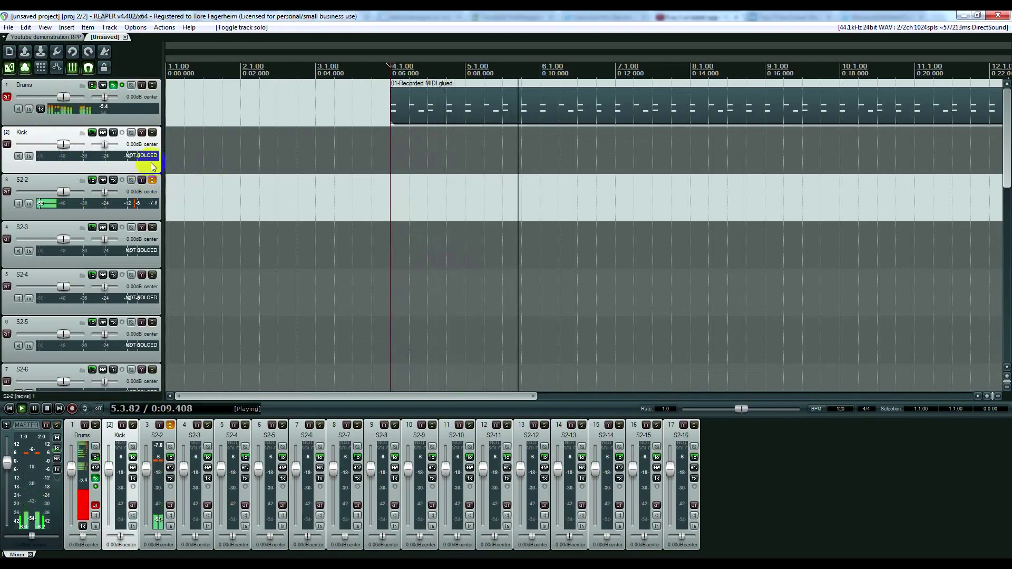
pyautogui.press('space')
pyautogui.click(153, 181)
pyautogui.click(53, 182)
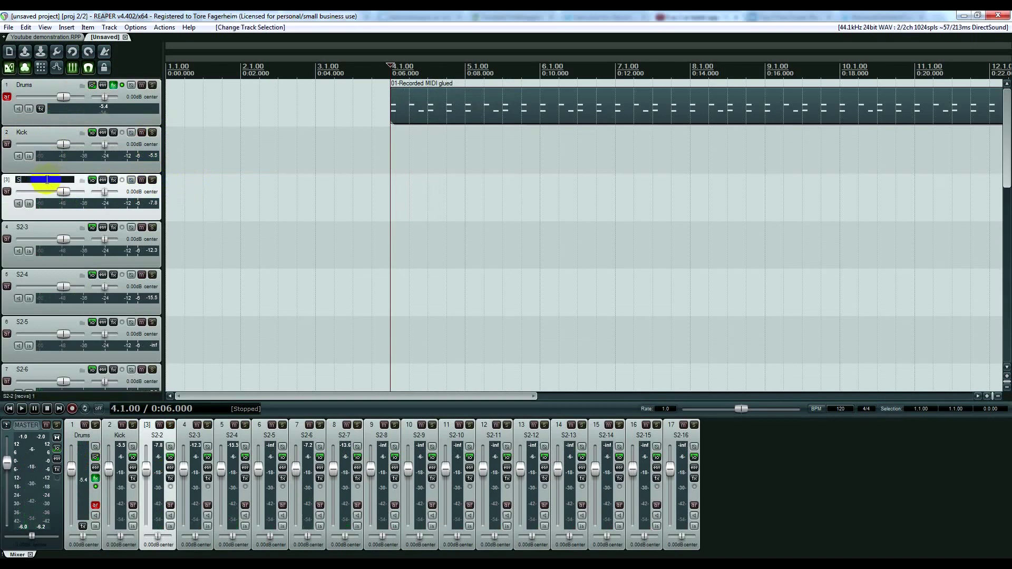
pyautogui.press('Return')
# Step: Audition S2-3 alone, then unsolo it and begin renaming it
pyautogui.click(153, 227)
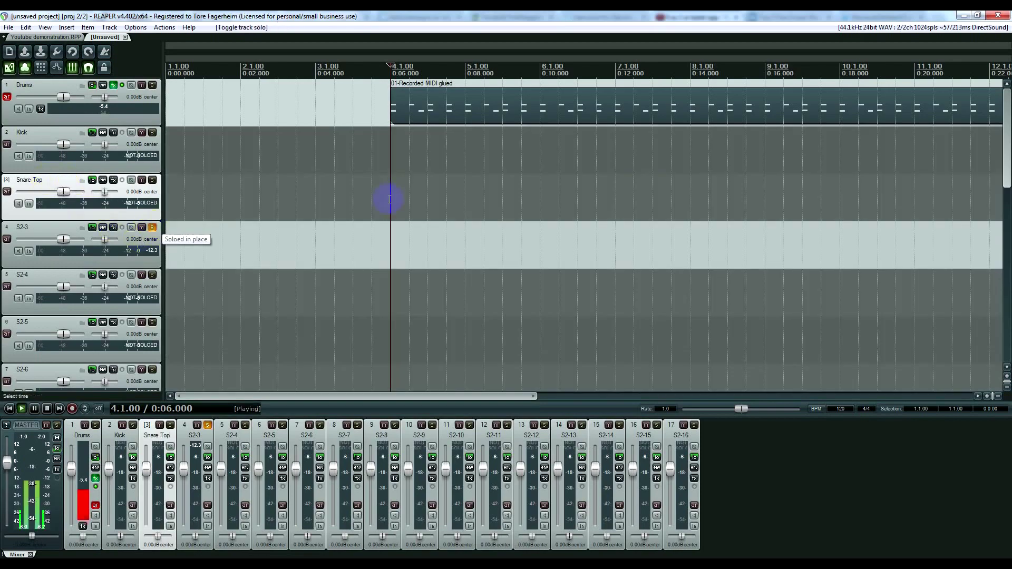
pyautogui.press('space')
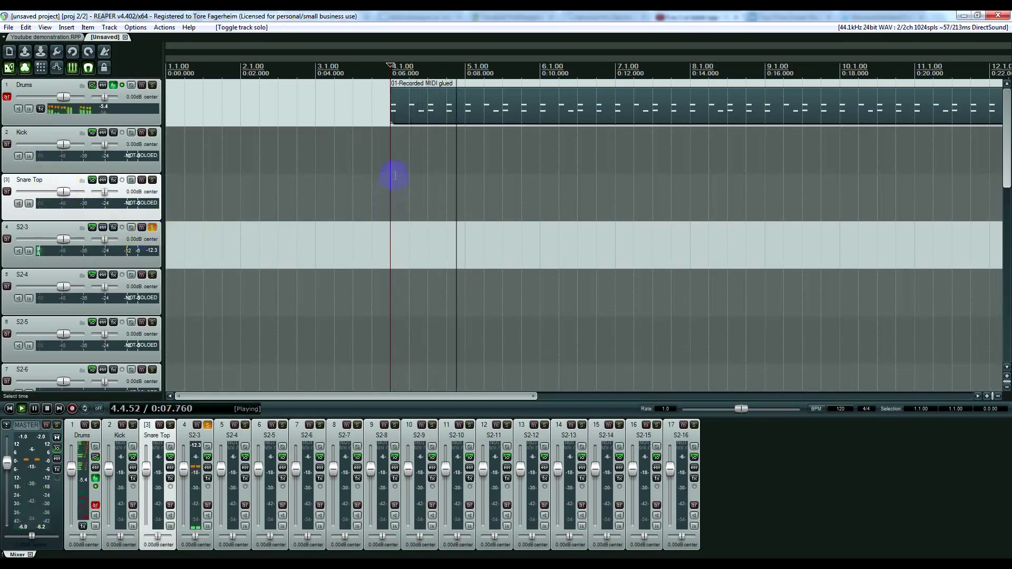
pyautogui.click(154, 228)
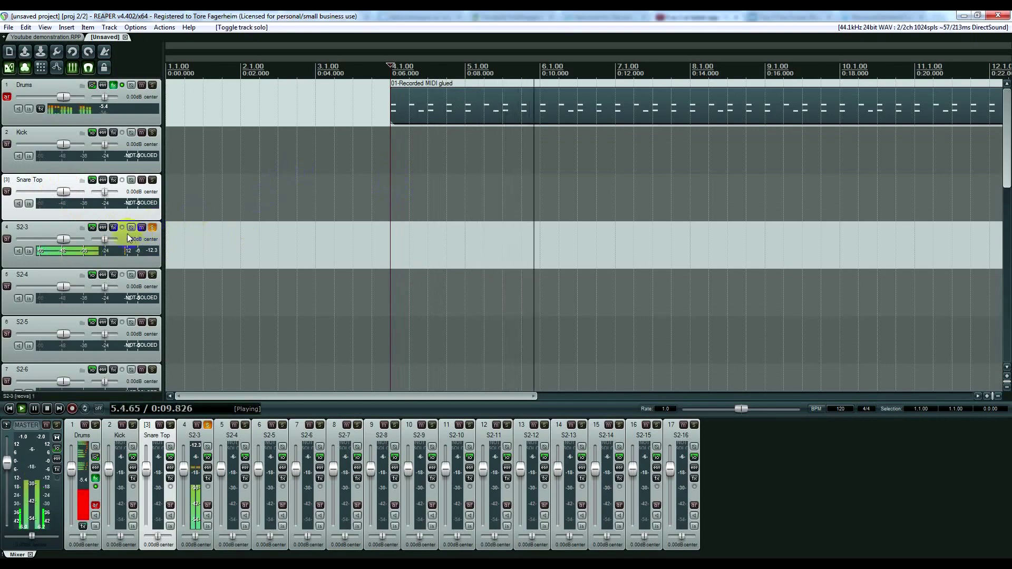
pyautogui.press('space')
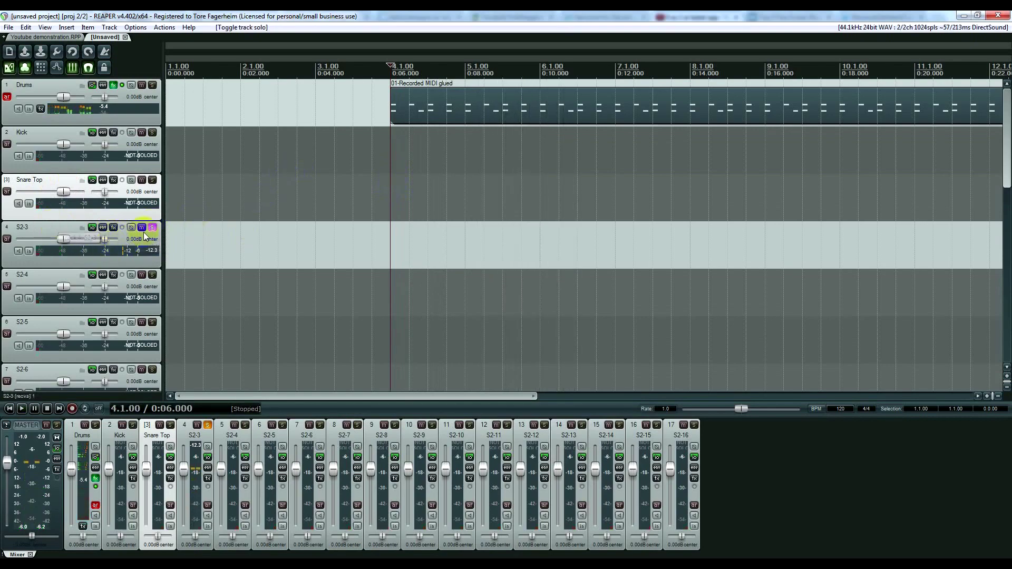
pyautogui.click(153, 228)
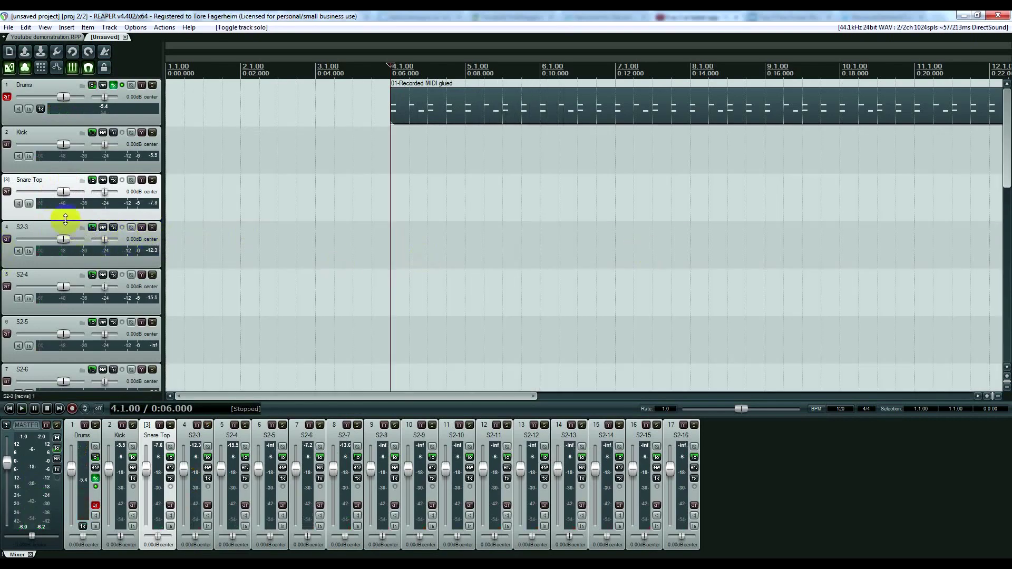
pyautogui.doubleClick(39, 229)
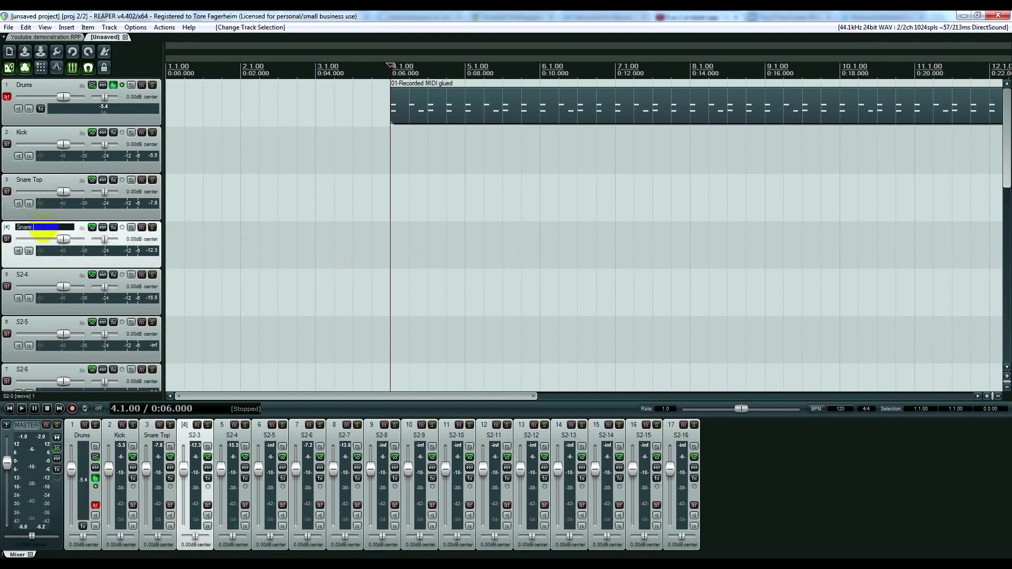
# Step: Name track 4 'Snare Bottom', then solo and play it to hear it alone
pyautogui.write('Snare Bottom')
pyautogui.press('Return')
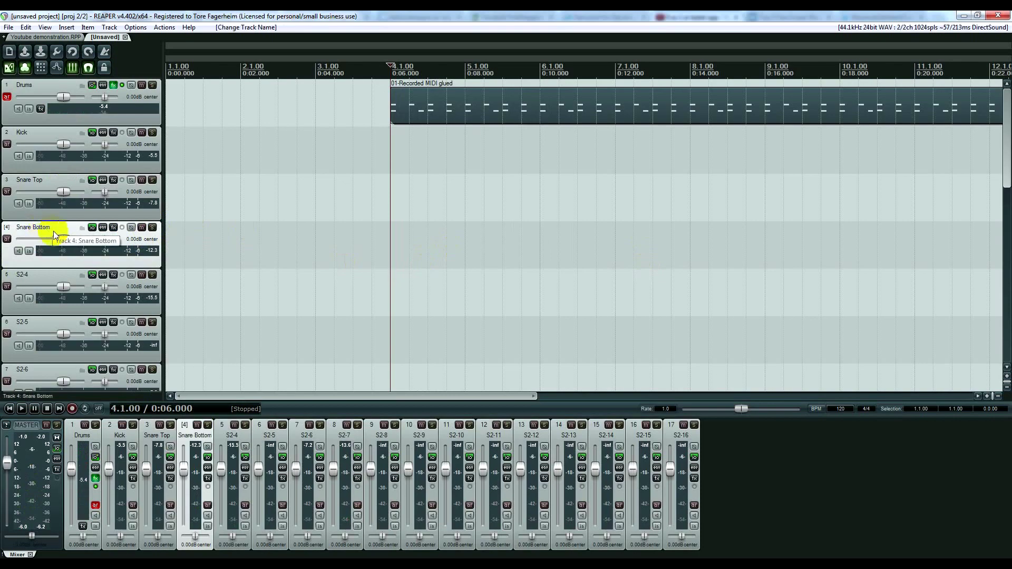
pyautogui.click(152, 227)
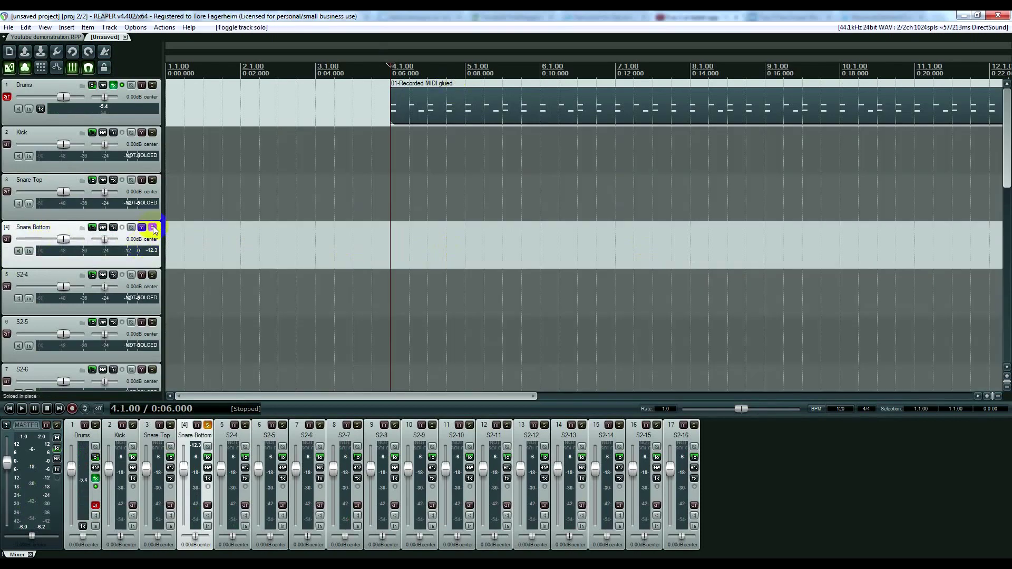
pyautogui.press('space')
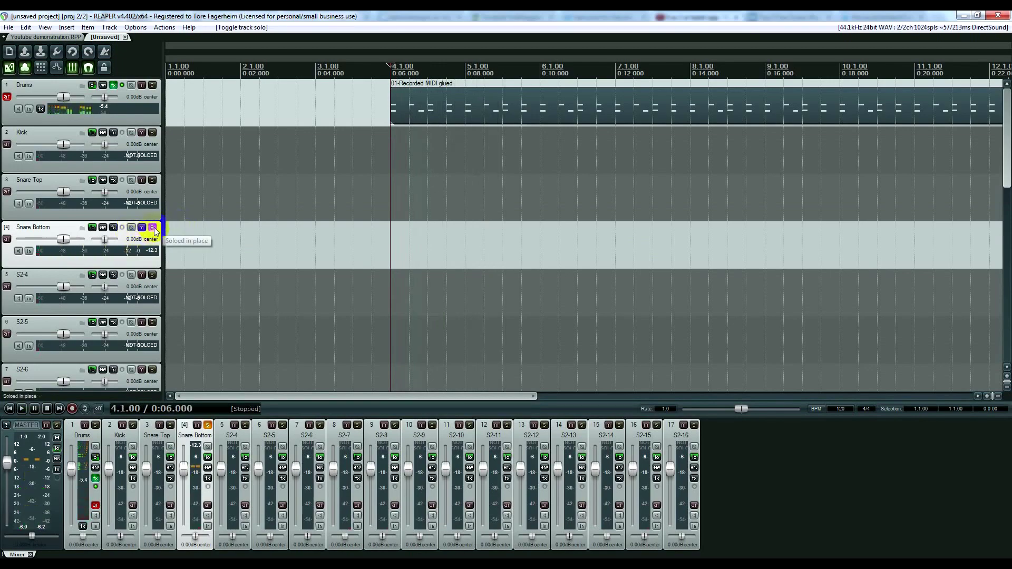
pyautogui.click(152, 227)
pyautogui.press('space')
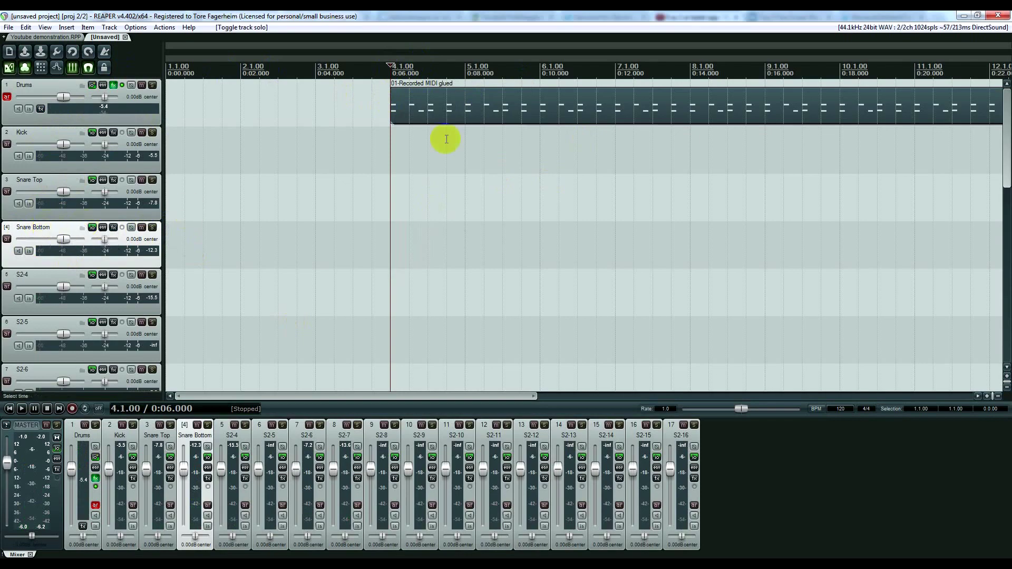
pyautogui.click(26, 203)
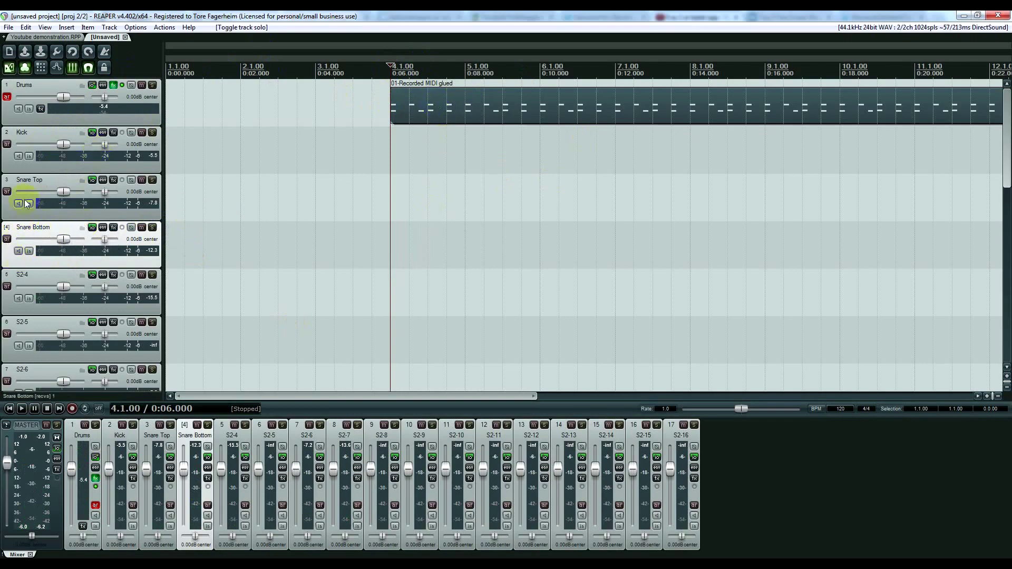
pyautogui.click(114, 86)
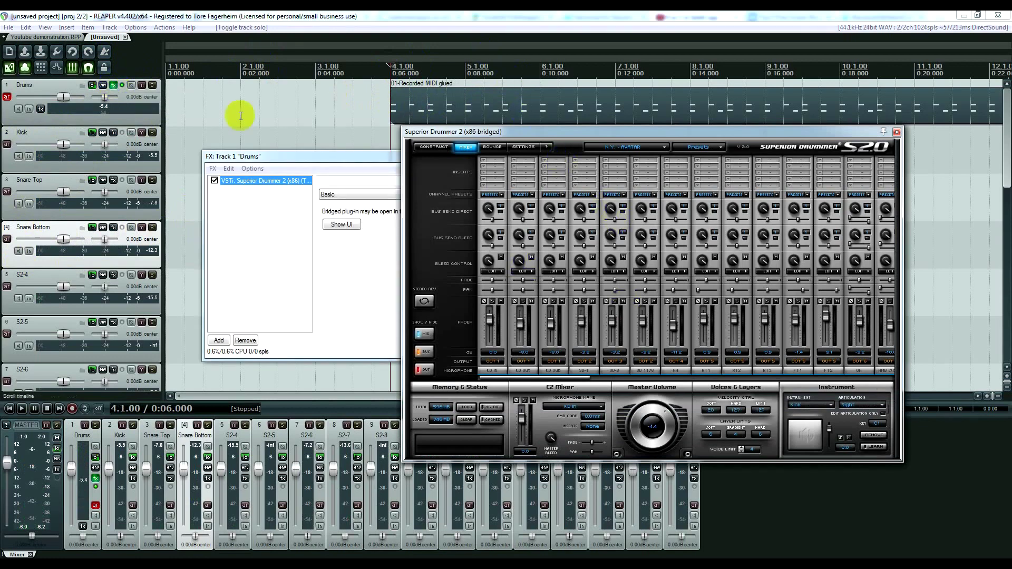
pyautogui.click(436, 181)
pyautogui.click(434, 147)
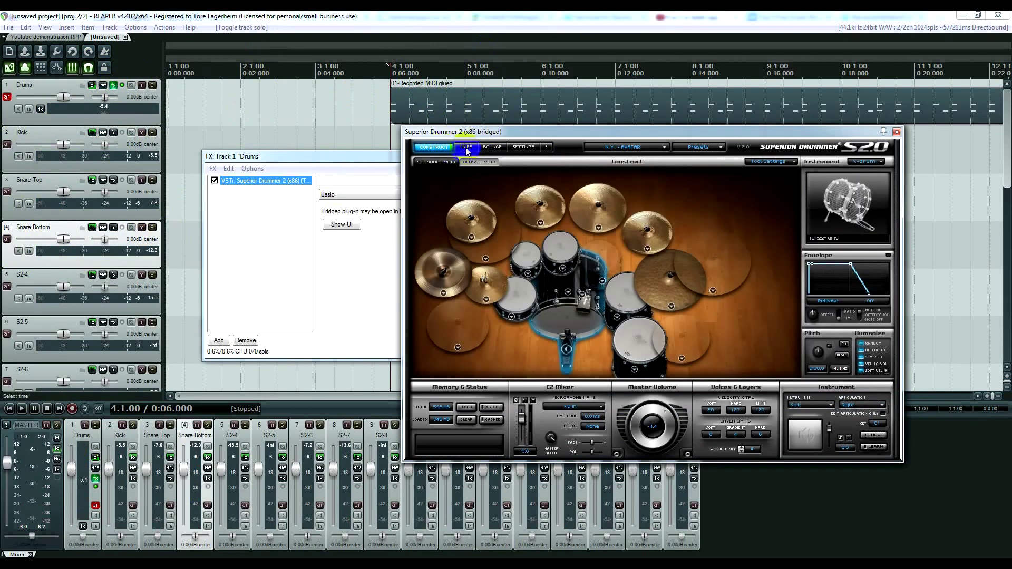
pyautogui.click(466, 147)
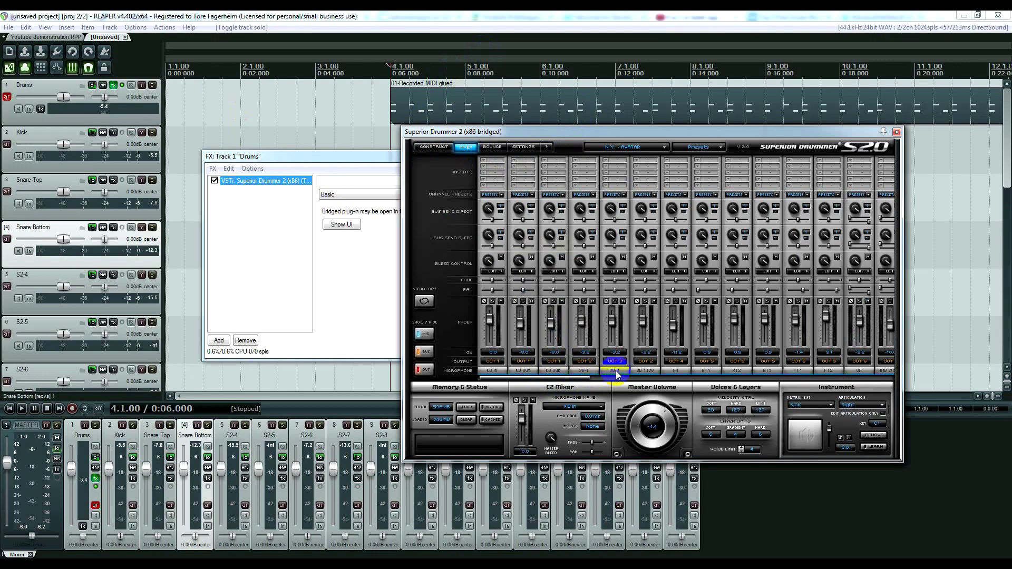
pyautogui.click(623, 271)
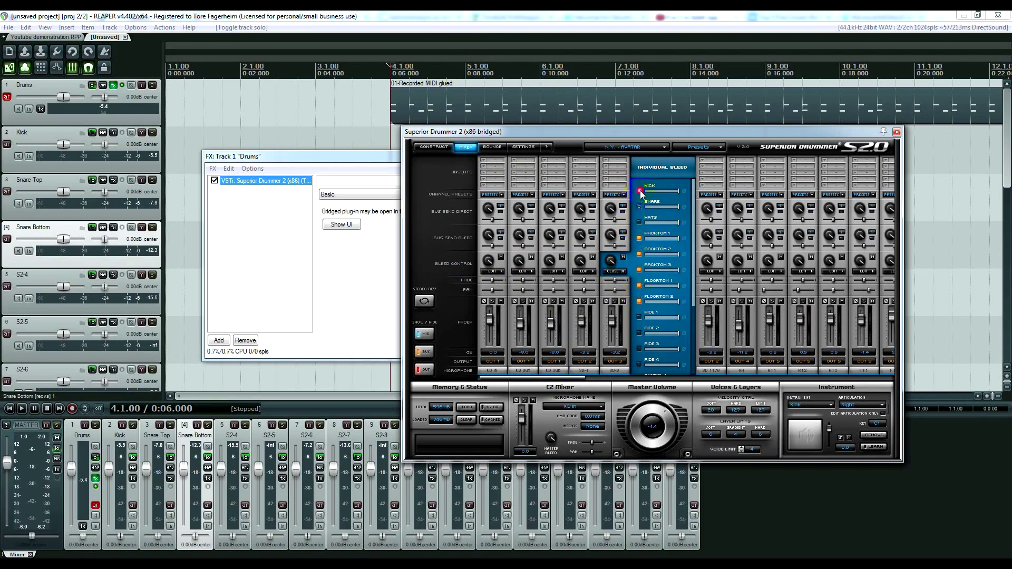
pyautogui.click(623, 273)
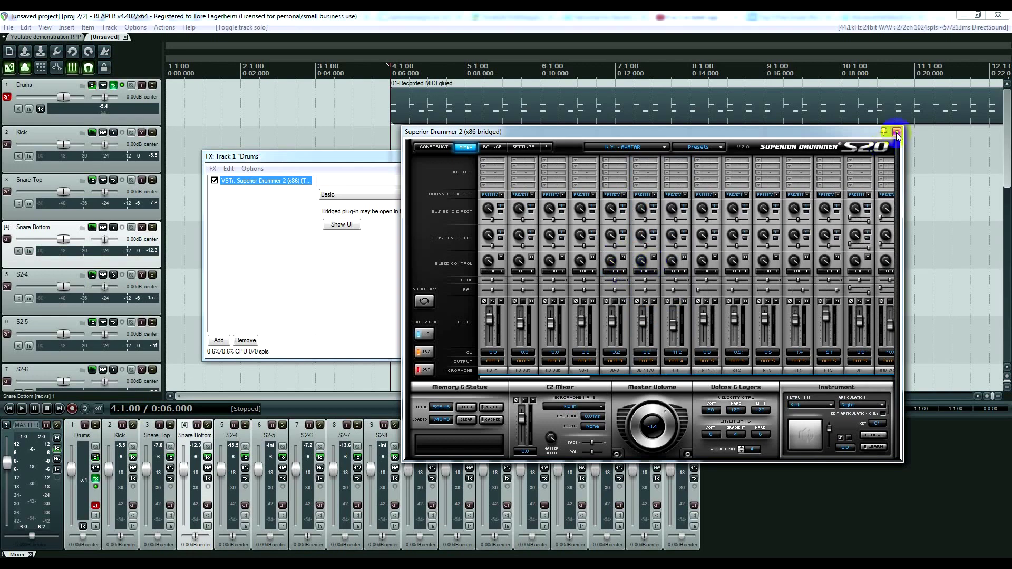
pyautogui.click(897, 132)
# Step: Close the Drums FX chain and audition the Snare Bottom track alone
pyautogui.click(539, 157)
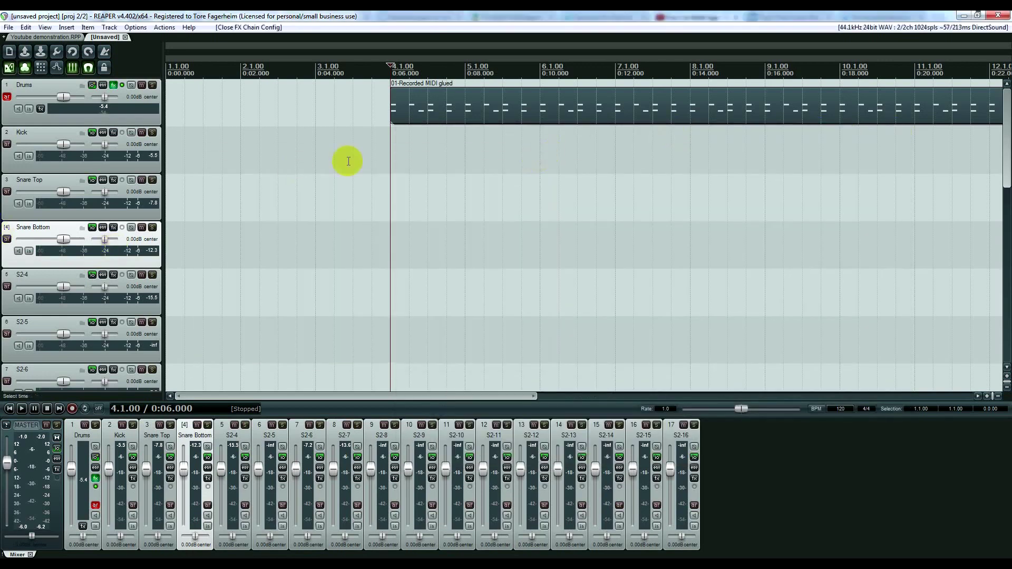
pyautogui.click(153, 228)
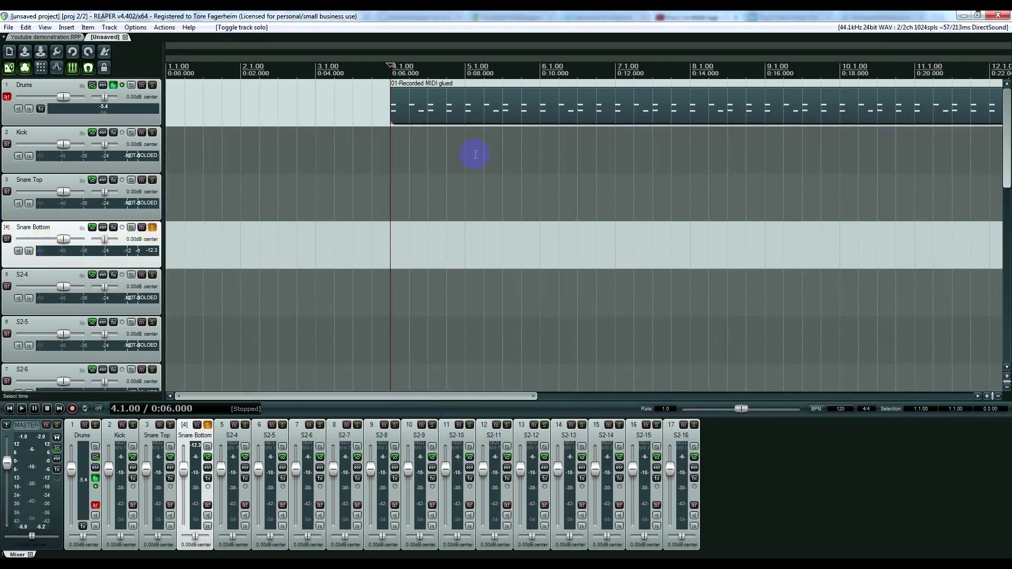
pyautogui.press('space')
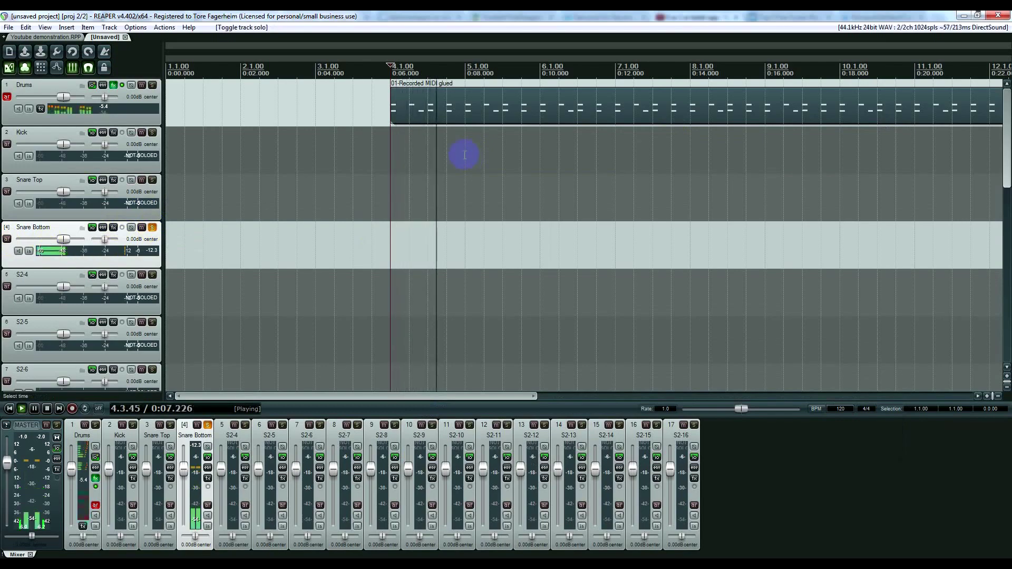
pyautogui.press('space')
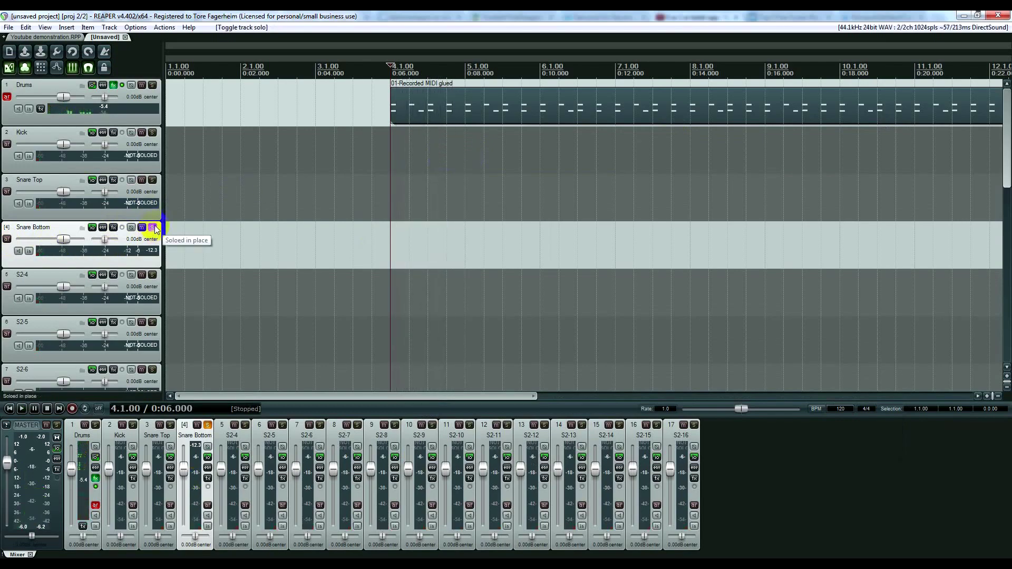
pyautogui.click(152, 227)
# Step: Audition S2-4 alone and rename it 'Hi hat'
pyautogui.click(153, 275)
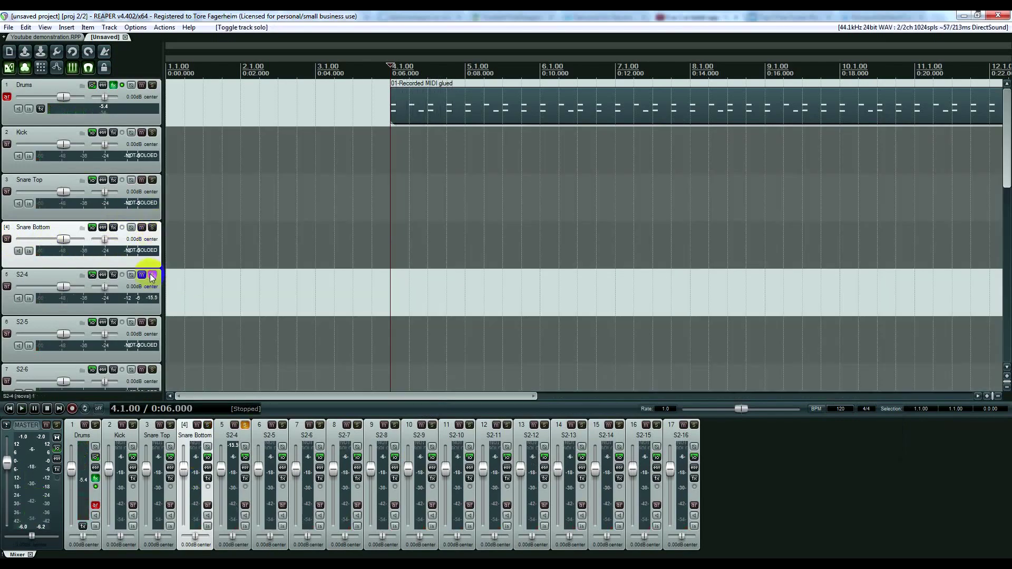
pyautogui.press('space')
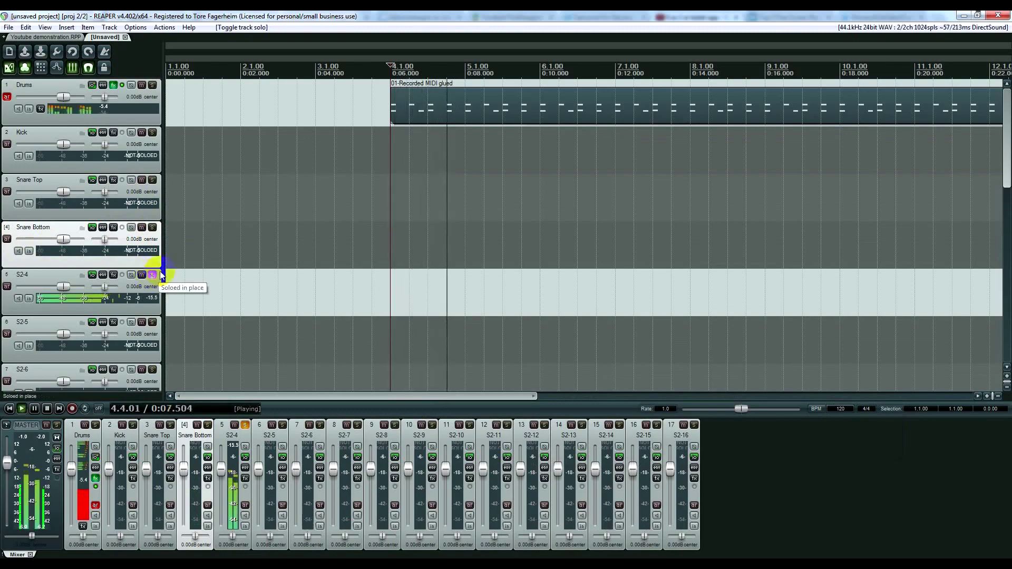
pyautogui.click(152, 275)
pyautogui.press('space')
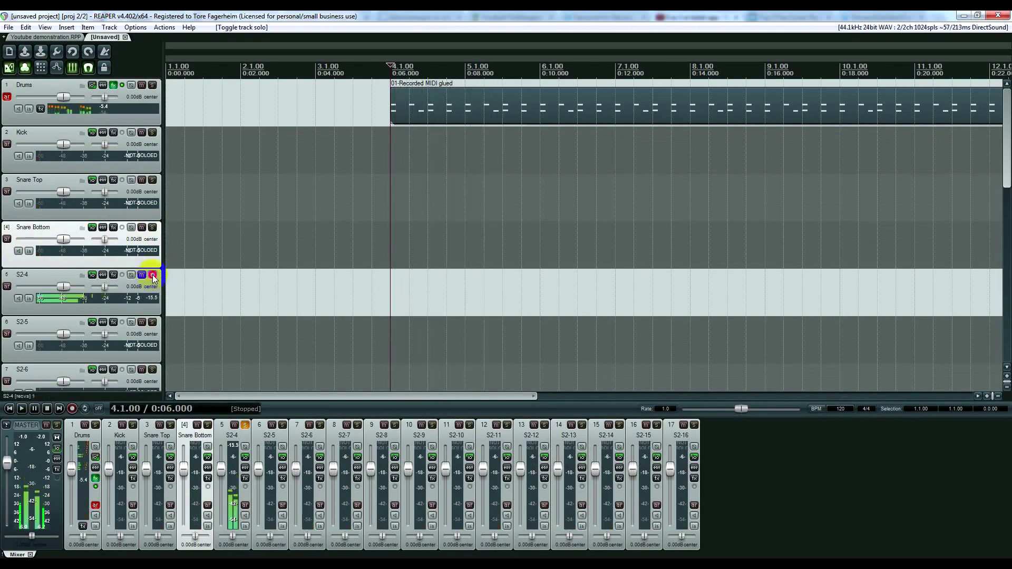
pyautogui.doubleClick(52, 274)
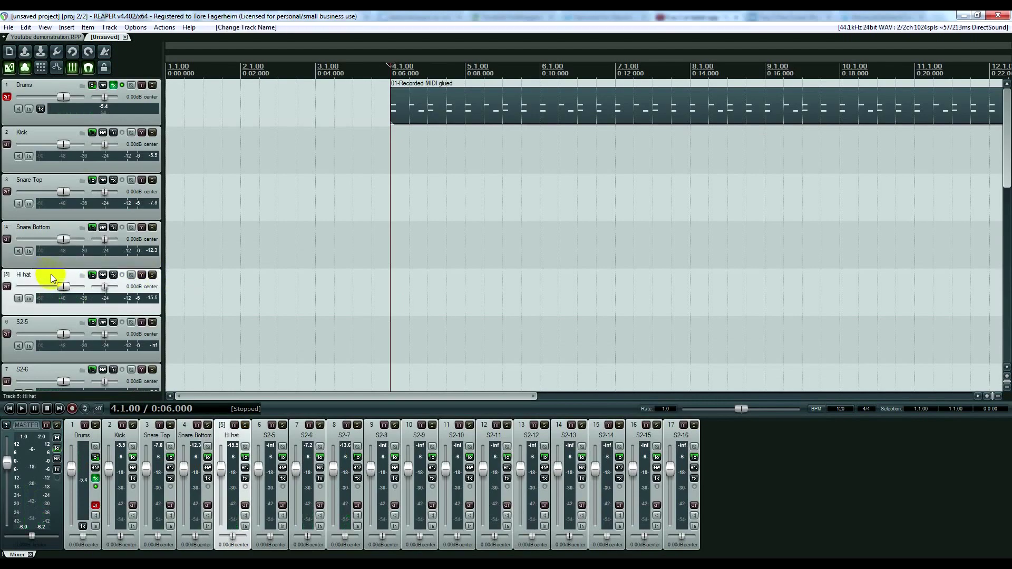
pyautogui.press('Return')
# Step: Solo and play S2-5, then unsolo it
pyautogui.click(153, 322)
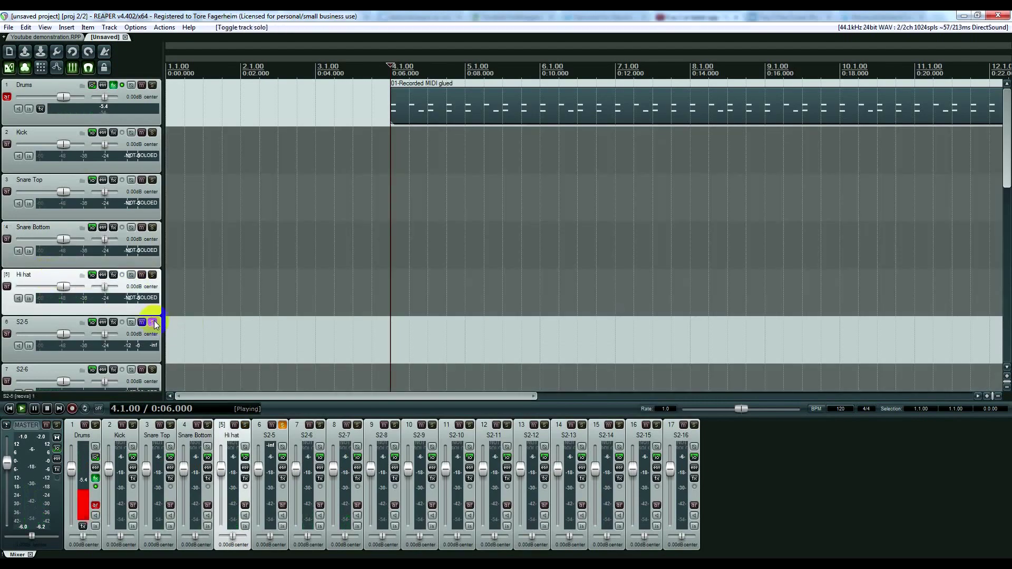
pyautogui.press('space')
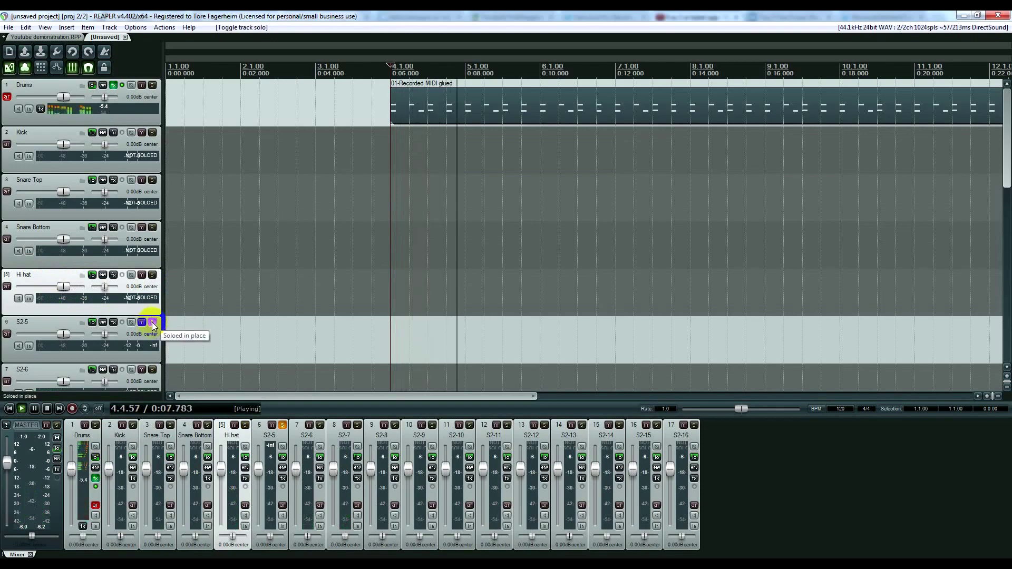
pyautogui.press('space')
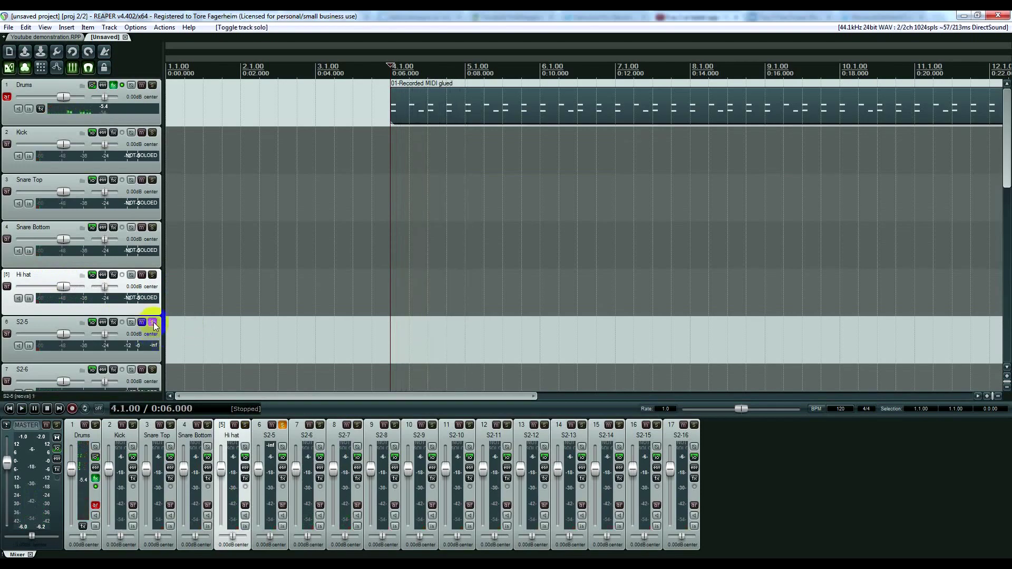
pyautogui.click(152, 323)
# Step: Solo and play S2-6, then rename it 'Overhead'
pyautogui.scroll(-3, 1001, 171)
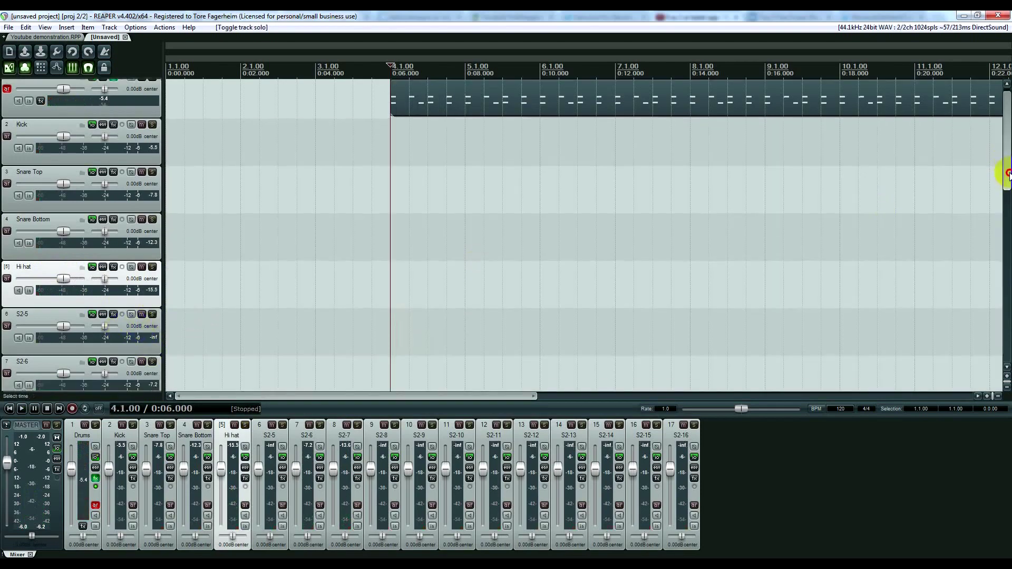
pyautogui.click(154, 310)
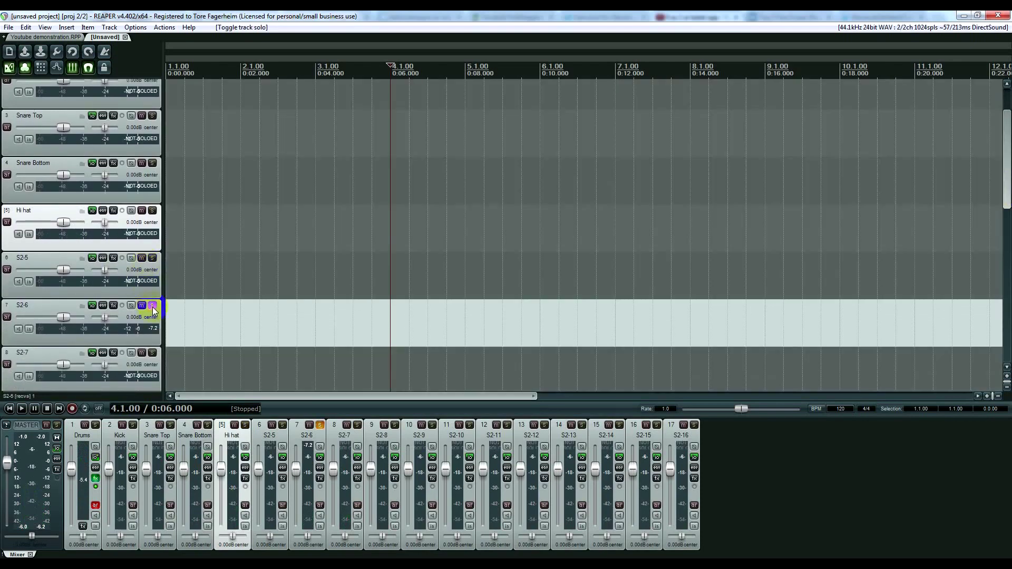
pyautogui.press('space')
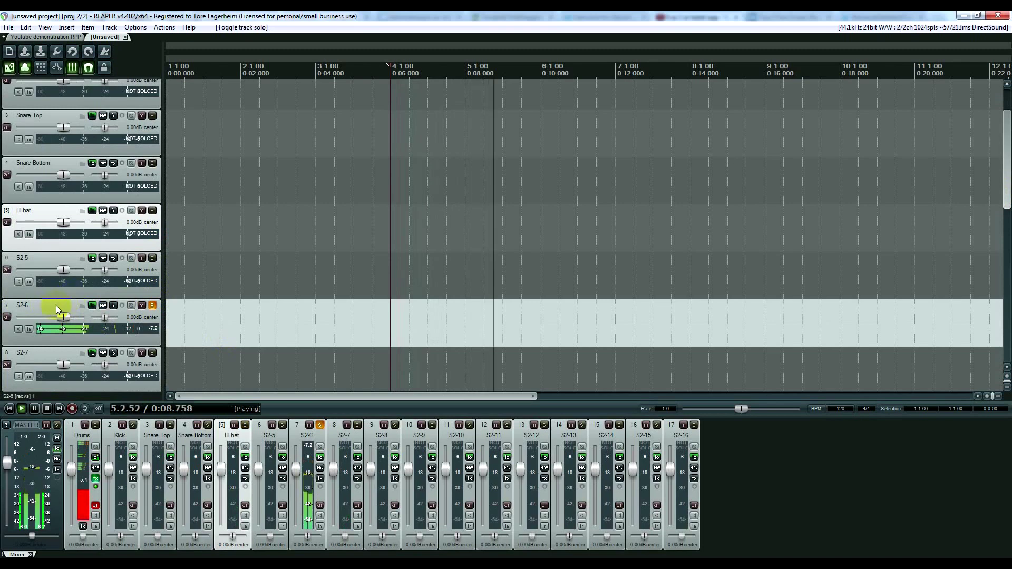
pyautogui.press('space')
pyautogui.doubleClick(43, 305)
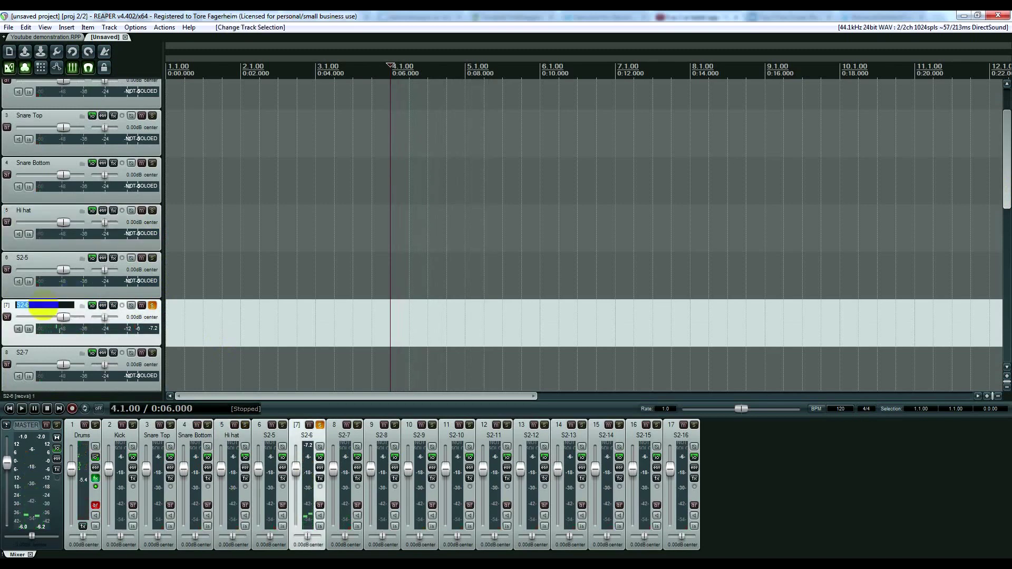
pyautogui.press('Return')
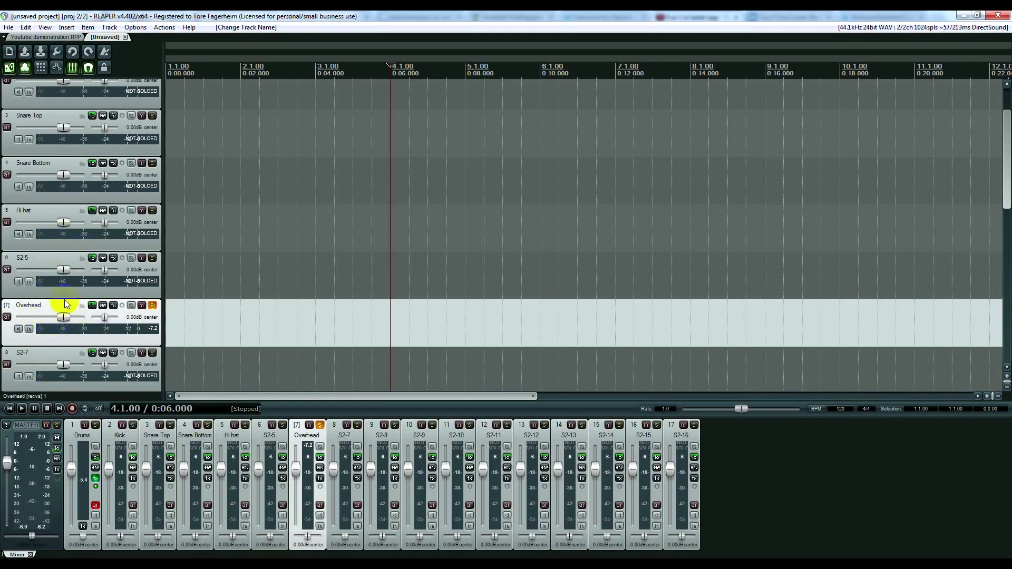
pyautogui.click(152, 307)
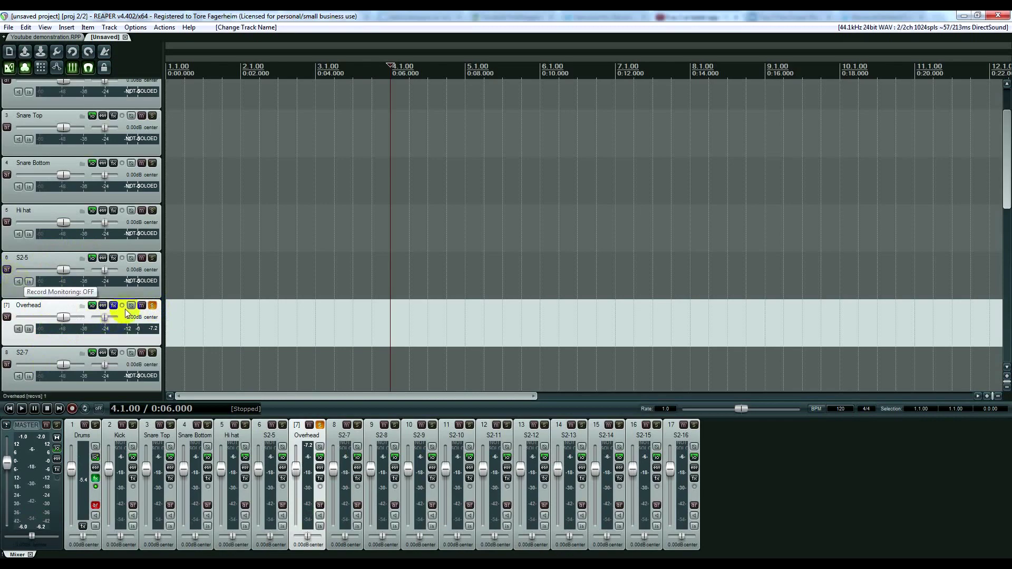
# Step: Turn off solo on Overhead and mute Hi hat so its meter reads MUTED
pyautogui.click(153, 306)
pyautogui.click(140, 211)
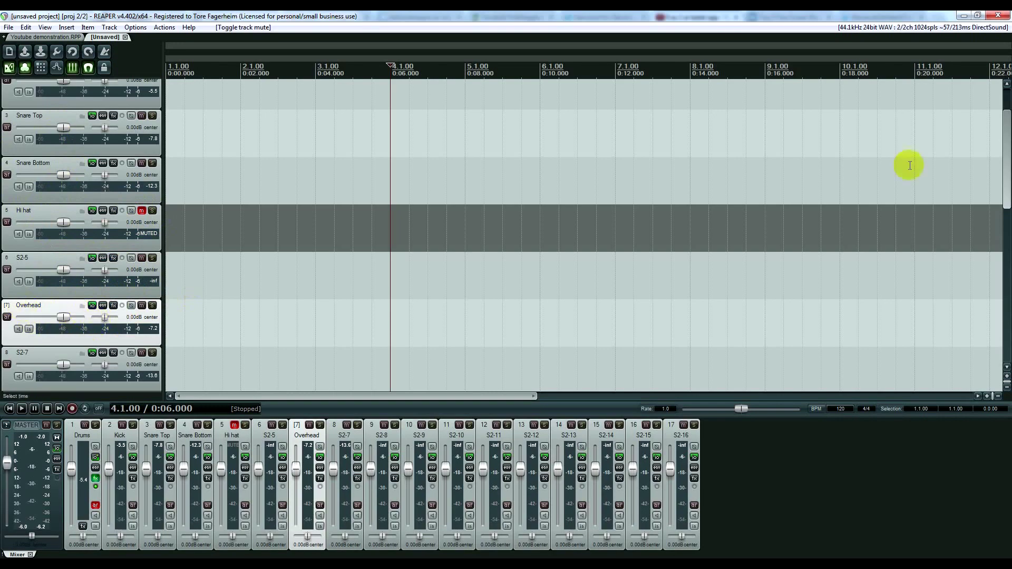
pyautogui.scroll(3, 1003, 159)
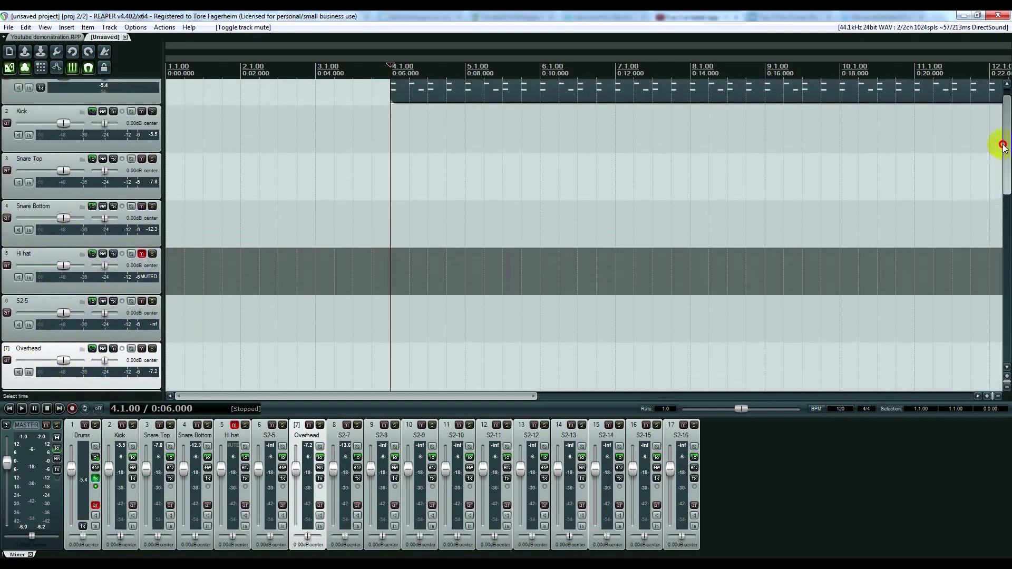
# Step: Check the OH bleed settings in the Drums track's Superior Drummer 2, then close the plugin window
pyautogui.click(113, 85)
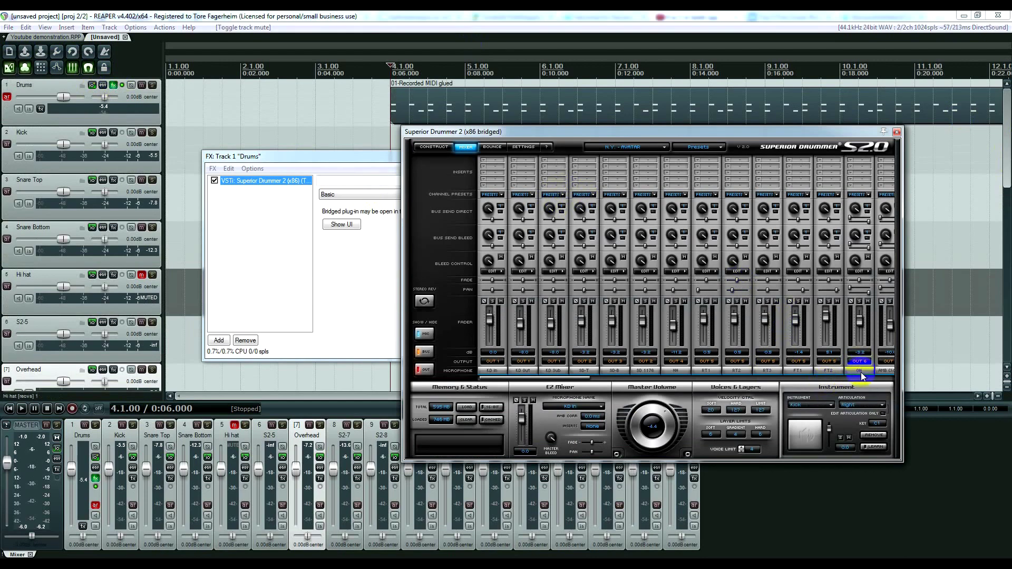
pyautogui.hscroll(3, 575, 382)
pyautogui.click(774, 272)
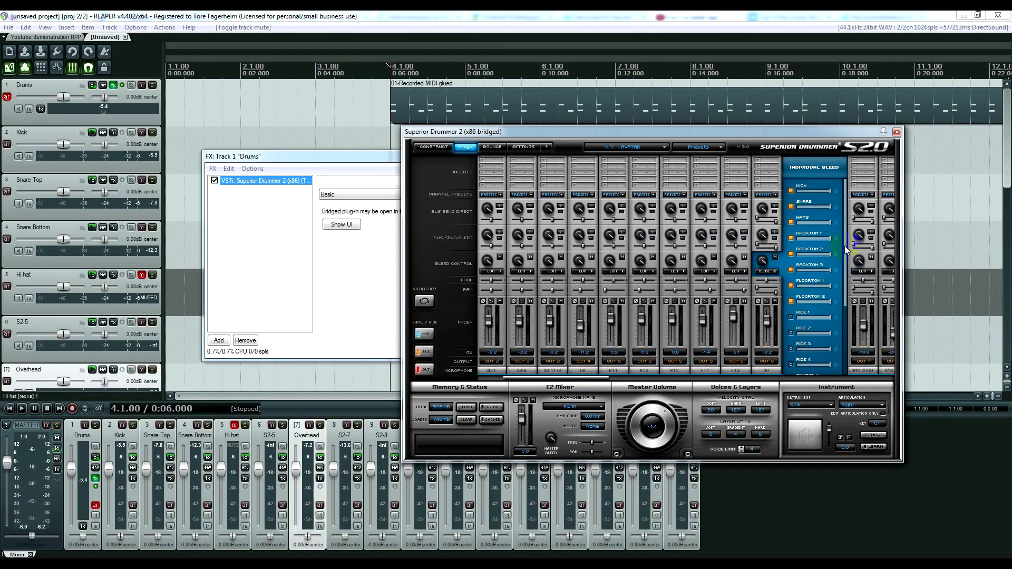
pyautogui.scroll(-5, 839, 298)
pyautogui.moveTo(840, 299); pyautogui.dragTo(844, 224)
pyautogui.click(770, 271)
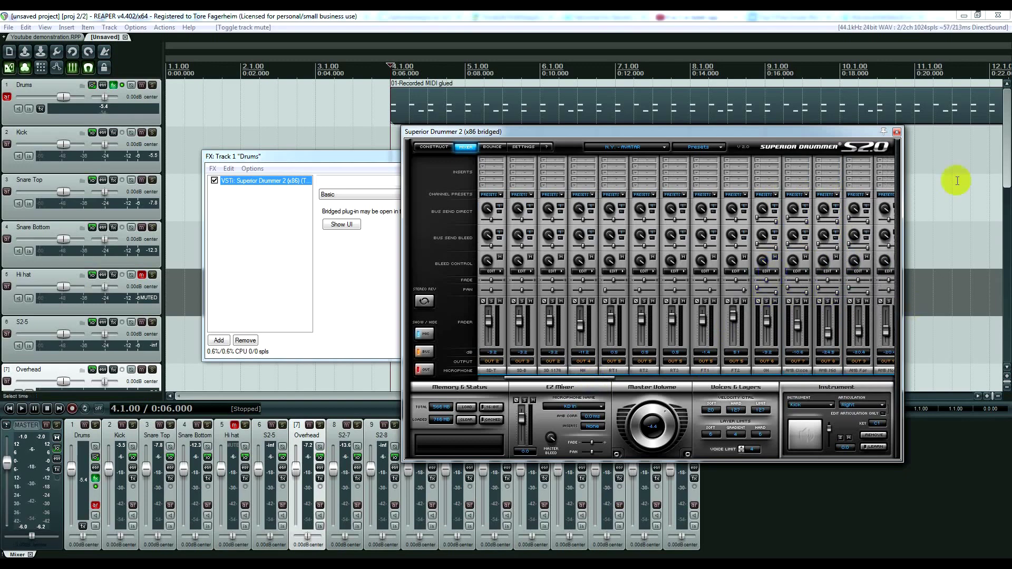
pyautogui.click(897, 131)
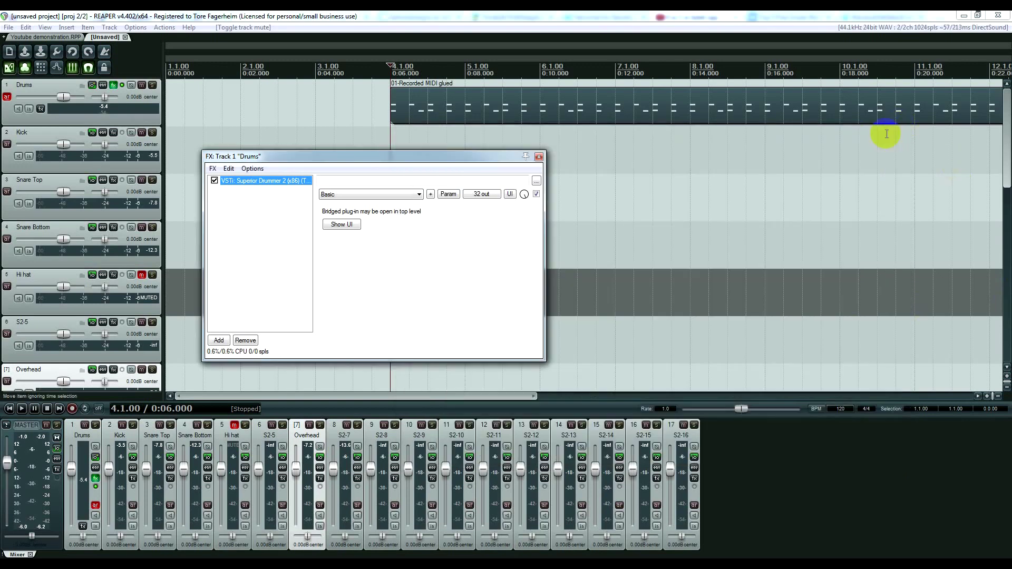
# Step: Close the Drums FX chain, unmute Hi hat and start playback
pyautogui.click(539, 156)
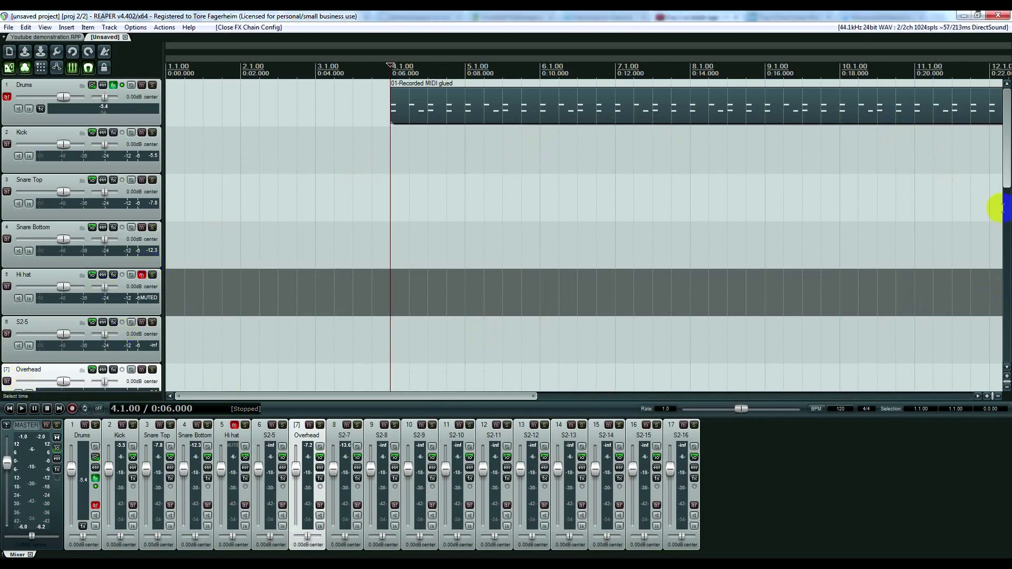
pyautogui.click(142, 275)
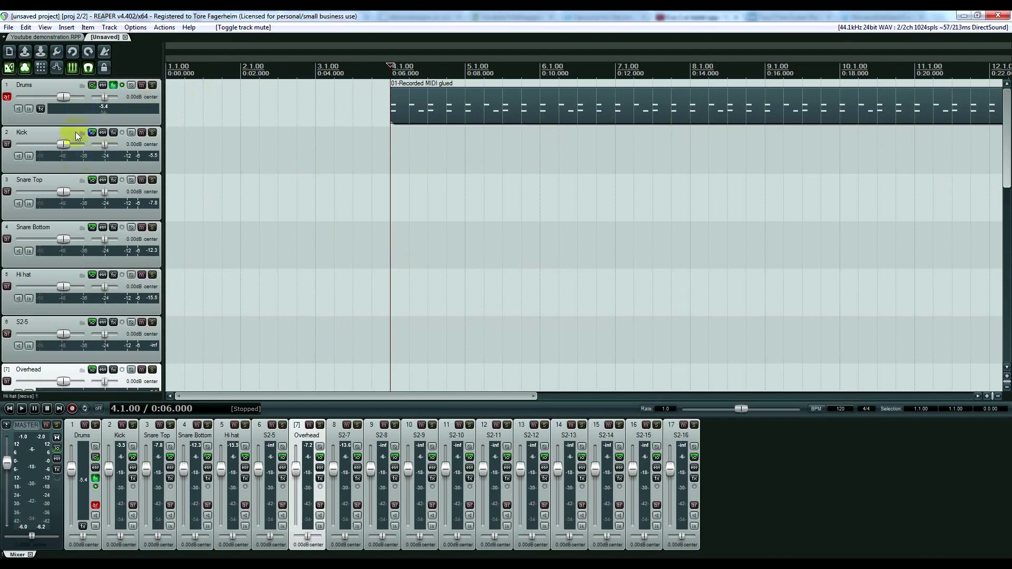
pyautogui.click(398, 55)
pyautogui.click(73, 147)
pyautogui.press('space')
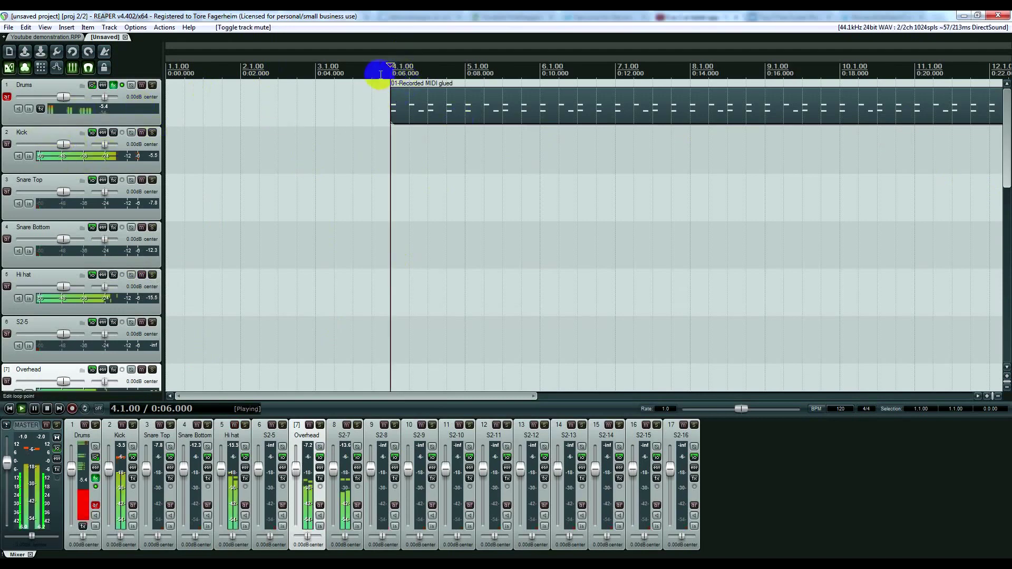
# Step: Solo the Kick track and open its Add FX dialog
pyautogui.click(153, 133)
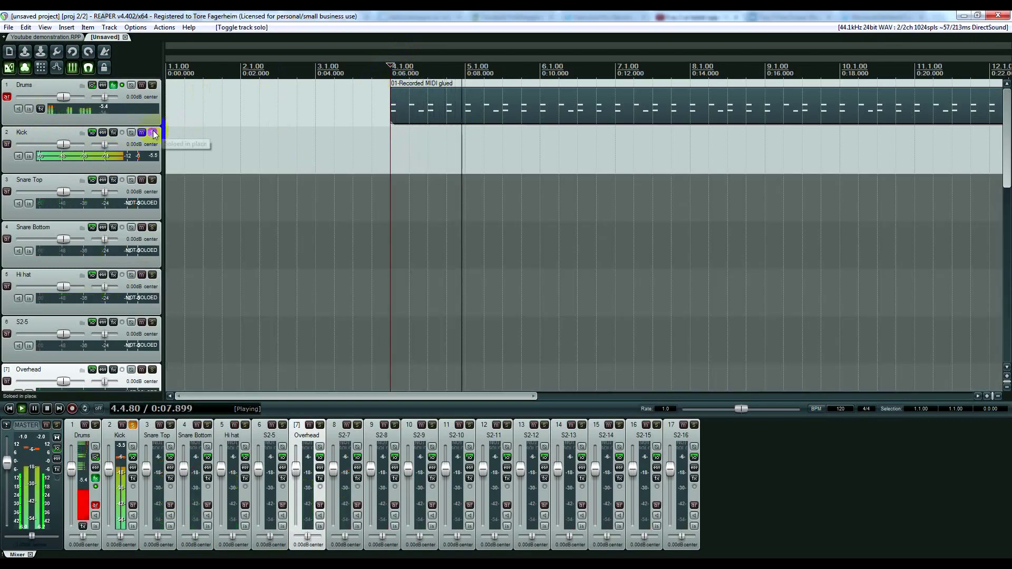
pyautogui.press('space')
pyautogui.scroll(2, 536, 135)
pyautogui.click(64, 135)
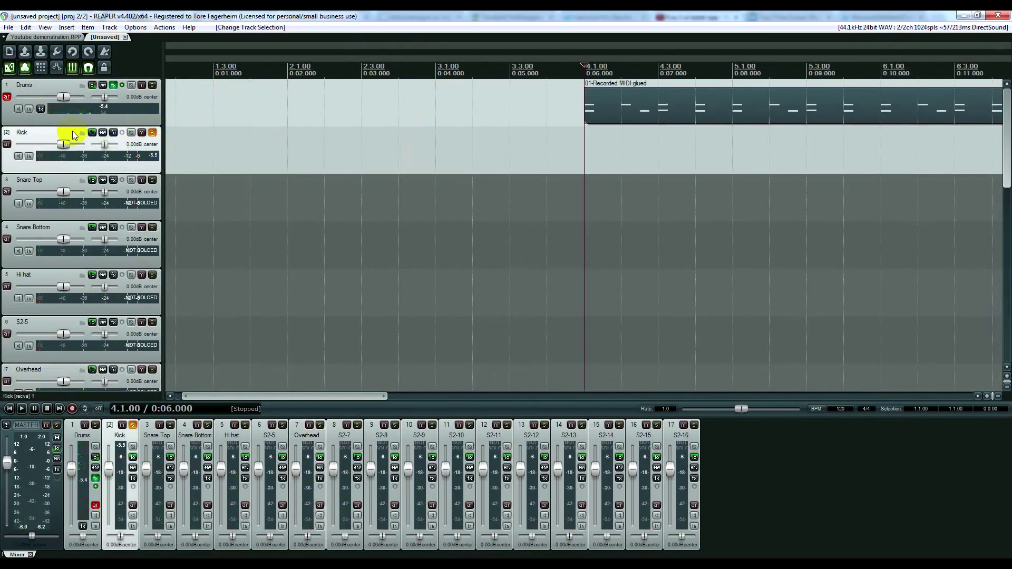
pyautogui.click(113, 133)
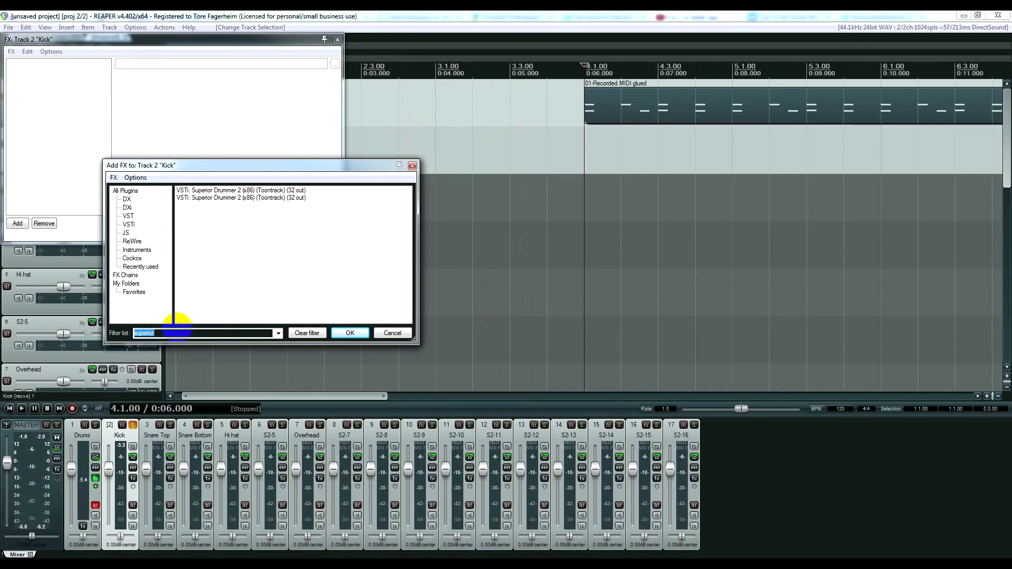
# Step: Add ReaEQ to the Kick track, boost its low end around 60 Hz, and play it back
pyautogui.write('reaeq')
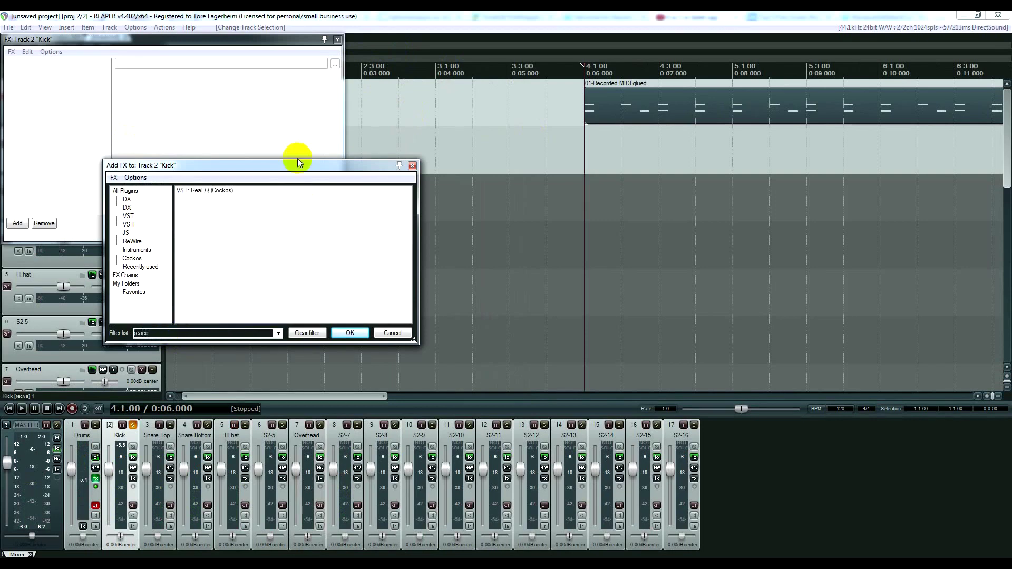
pyautogui.doubleClick(215, 191)
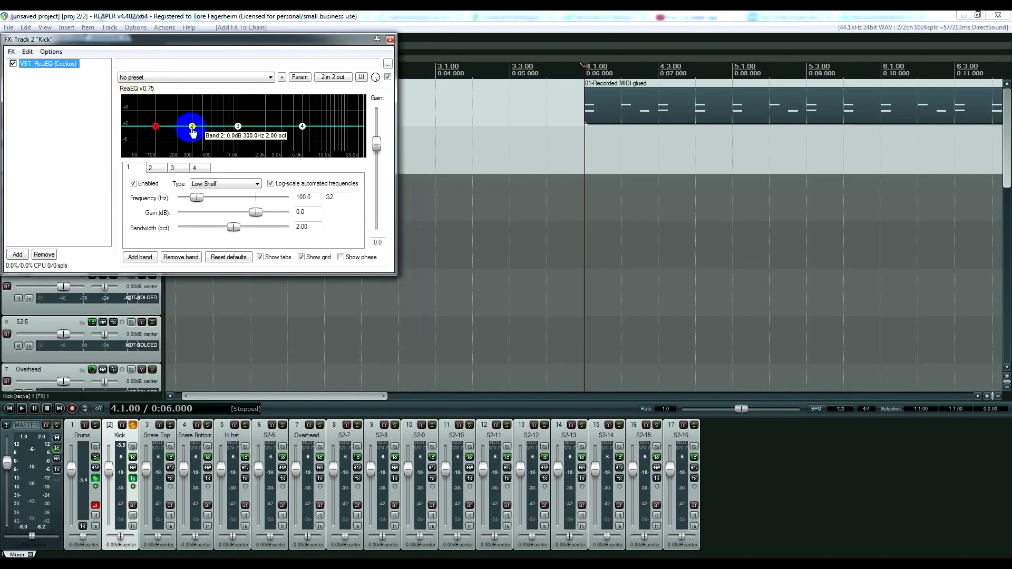
pyautogui.moveTo(192, 129); pyautogui.dragTo(143, 108)
pyautogui.click(588, 71)
pyautogui.press('space')
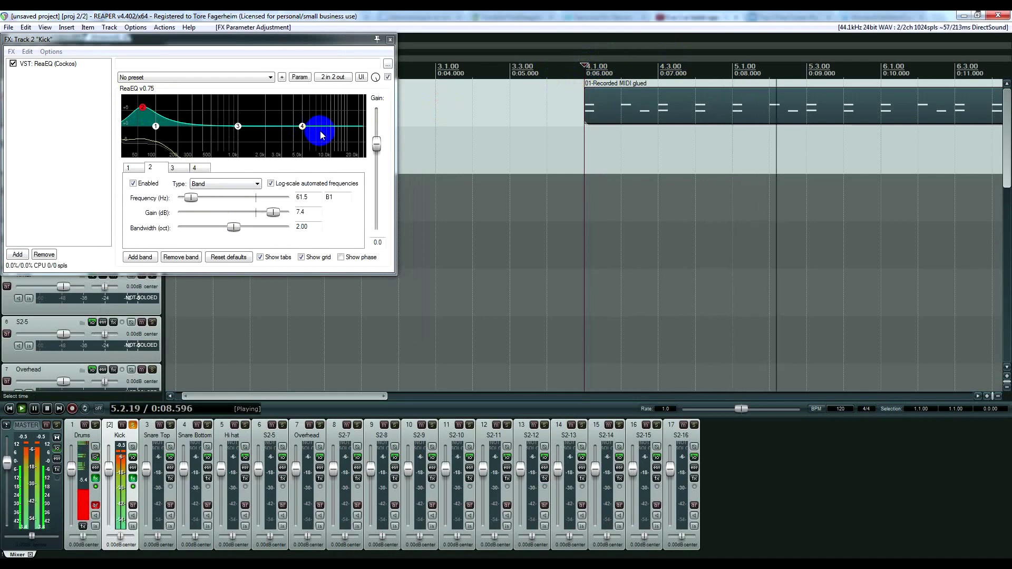
pyautogui.press('space')
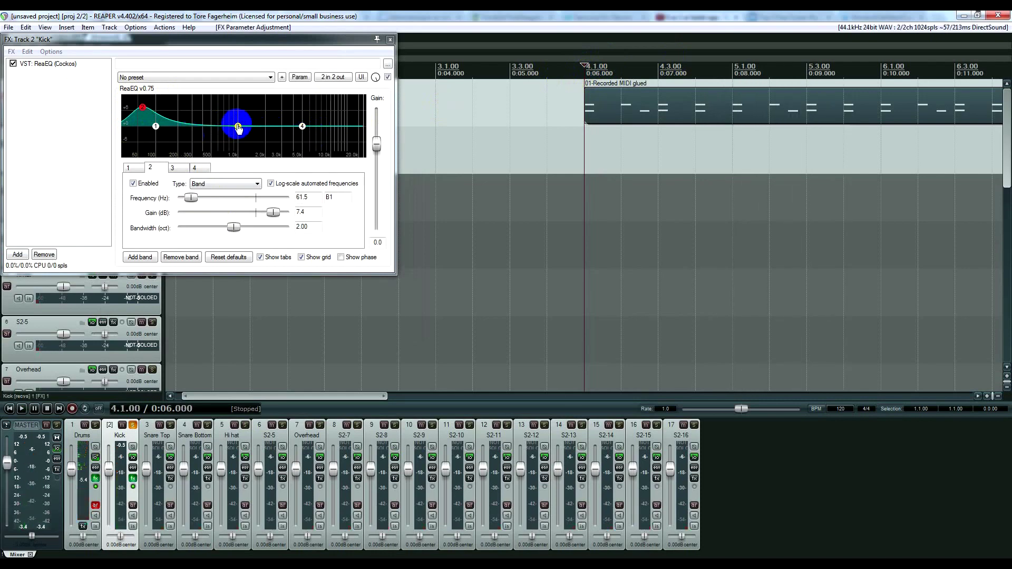
# Step: Cut the muddy mids near 350 Hz, adjust the low shelf, and make band 4 a narrow Band filter
pyautogui.moveTo(238, 127); pyautogui.dragTo(198, 164)
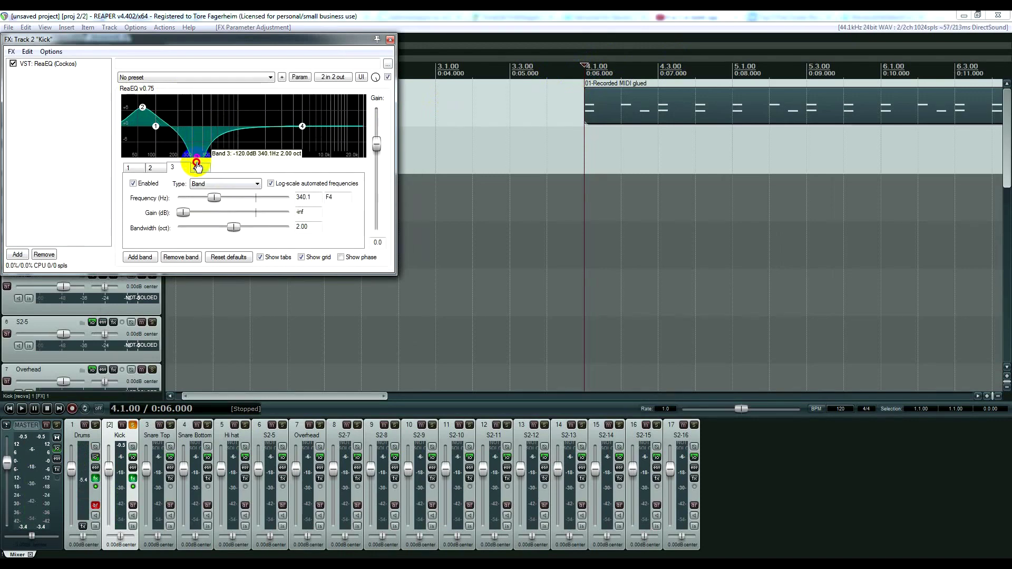
pyautogui.moveTo(156, 127)
pyautogui.mouseDown()
pyautogui.moveTo(185, 135)
pyautogui.moveTo(278, 111)
pyautogui.moveTo(232, 135)
pyautogui.moveTo(156, 139)
pyautogui.mouseUp()
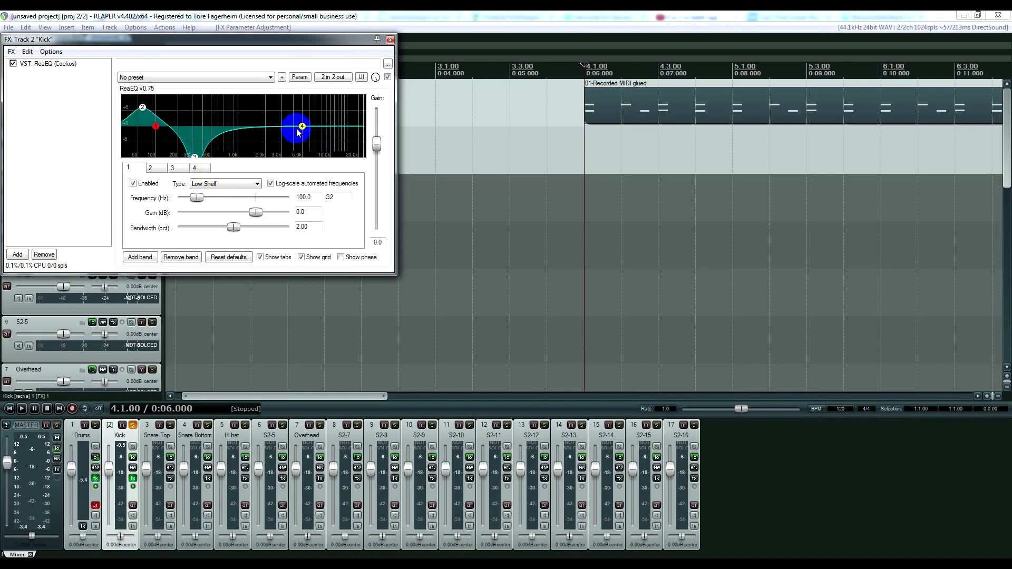
pyautogui.click(298, 132)
pyautogui.click(242, 184)
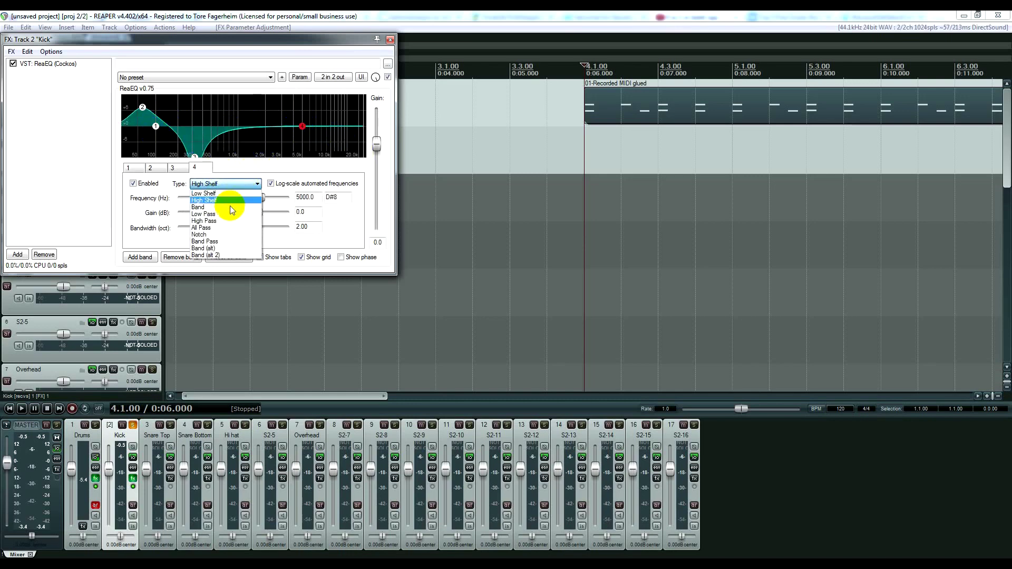
pyautogui.click(230, 207)
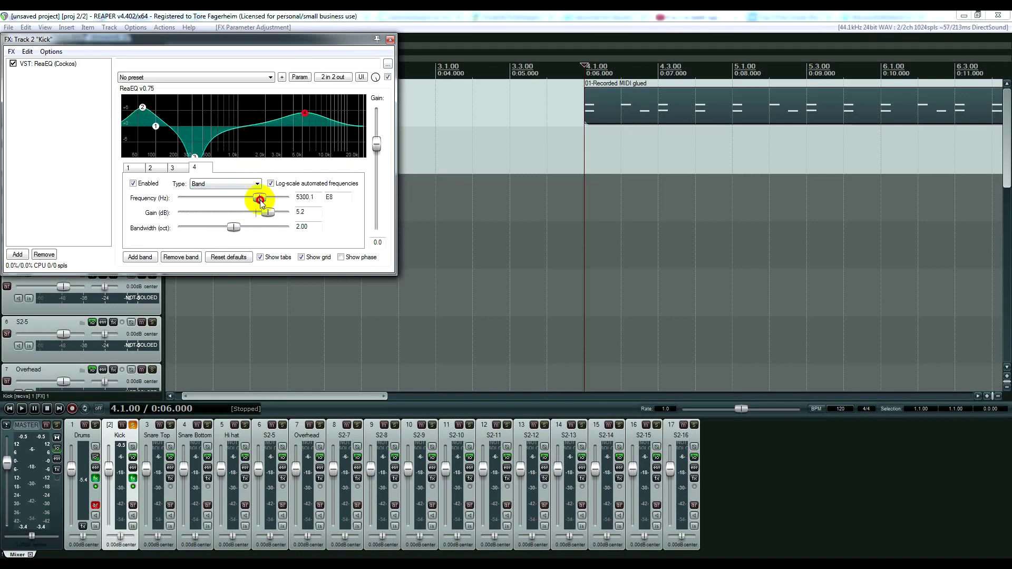
pyautogui.moveTo(235, 231); pyautogui.dragTo(204, 230)
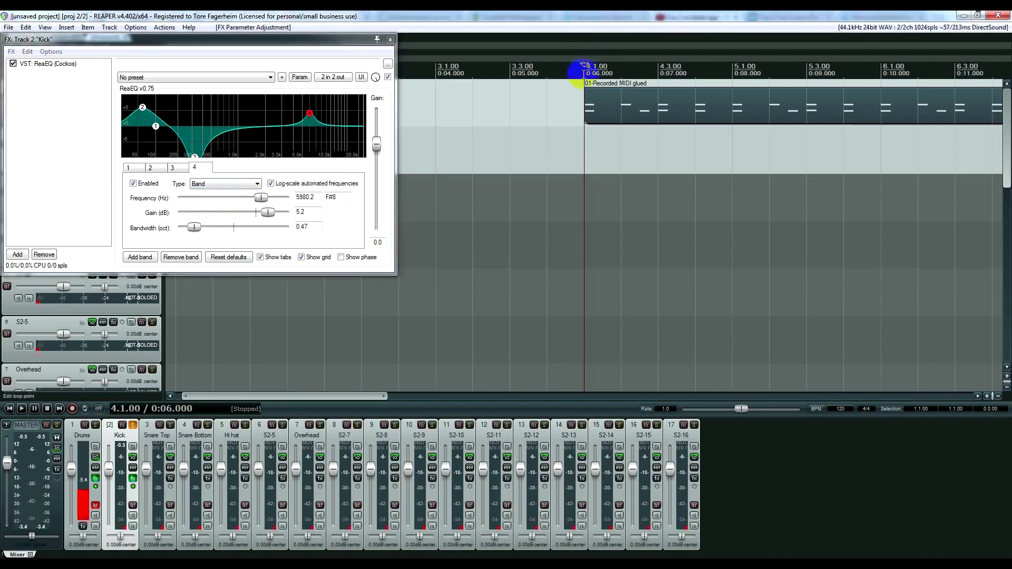
# Step: Compare the Kick EQ bypassed and enabled during playback, then close the FX window
pyautogui.press('space')
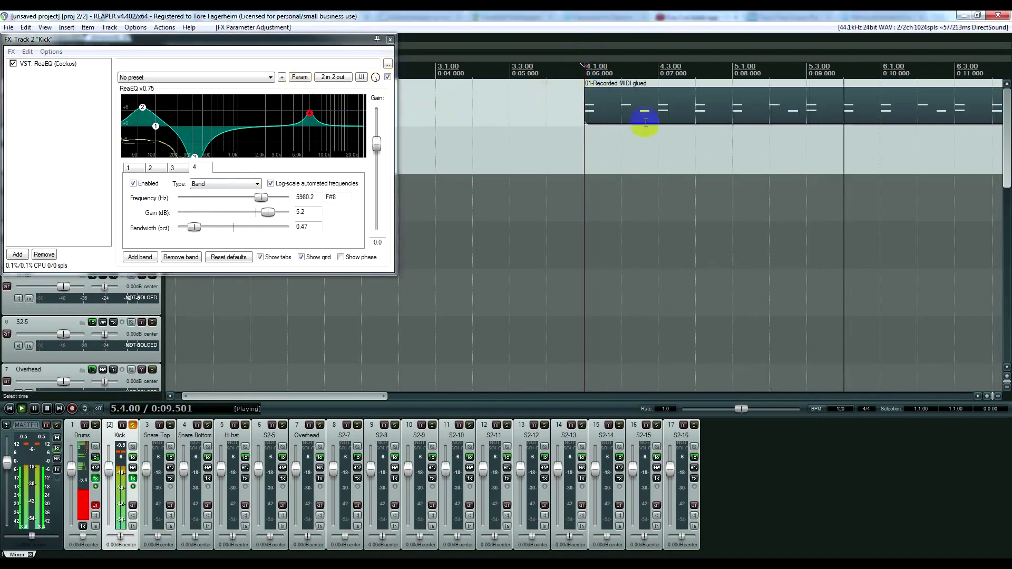
pyautogui.press('space')
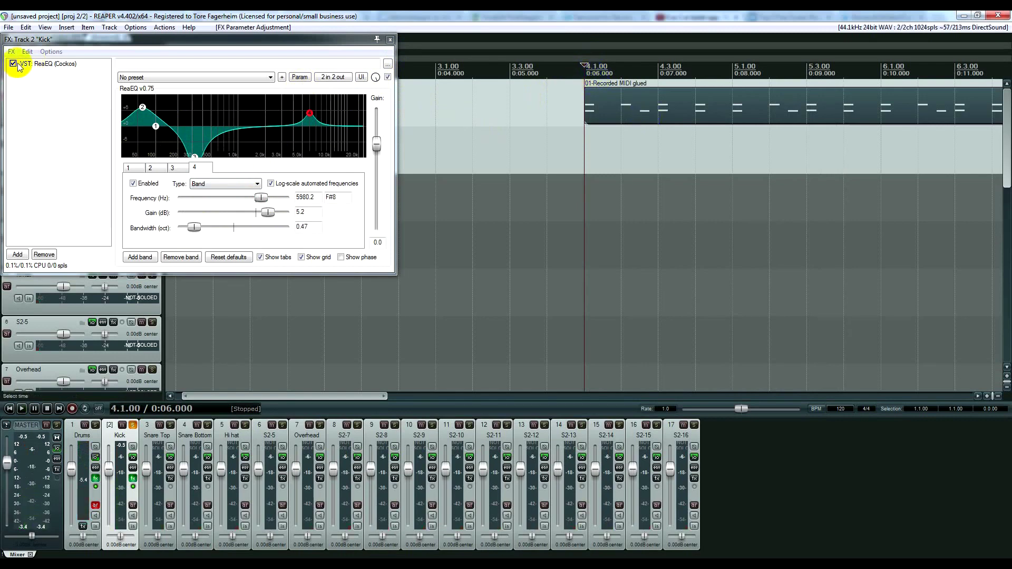
pyautogui.click(14, 64)
pyautogui.press('space')
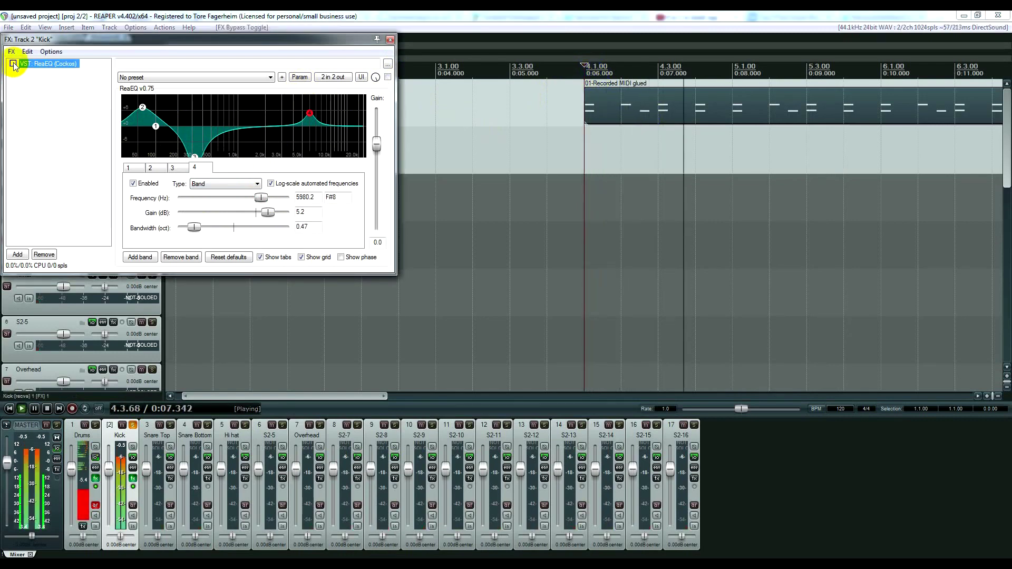
pyautogui.click(13, 64)
pyautogui.scroll(-2, 599, 113)
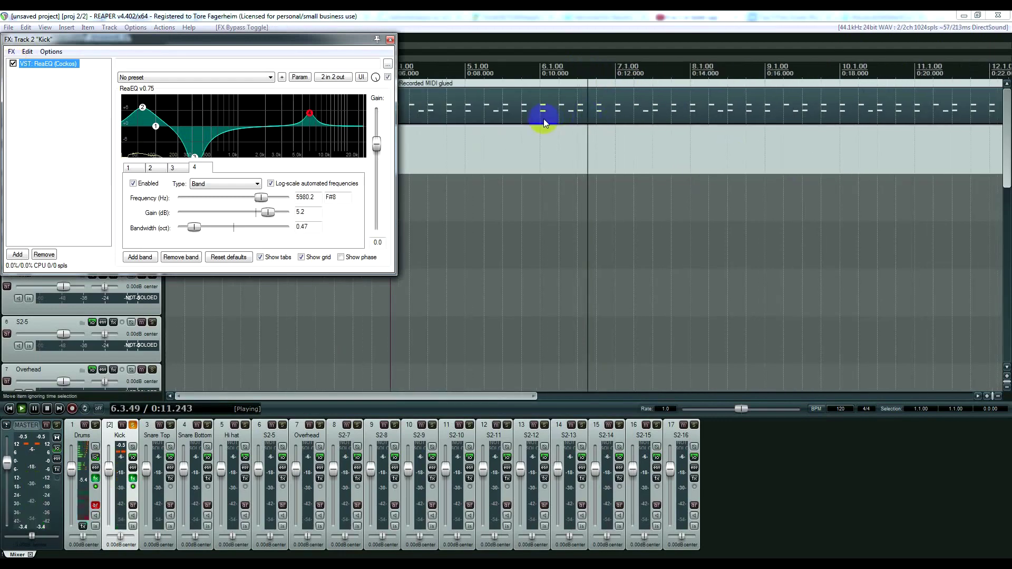
pyautogui.press('space')
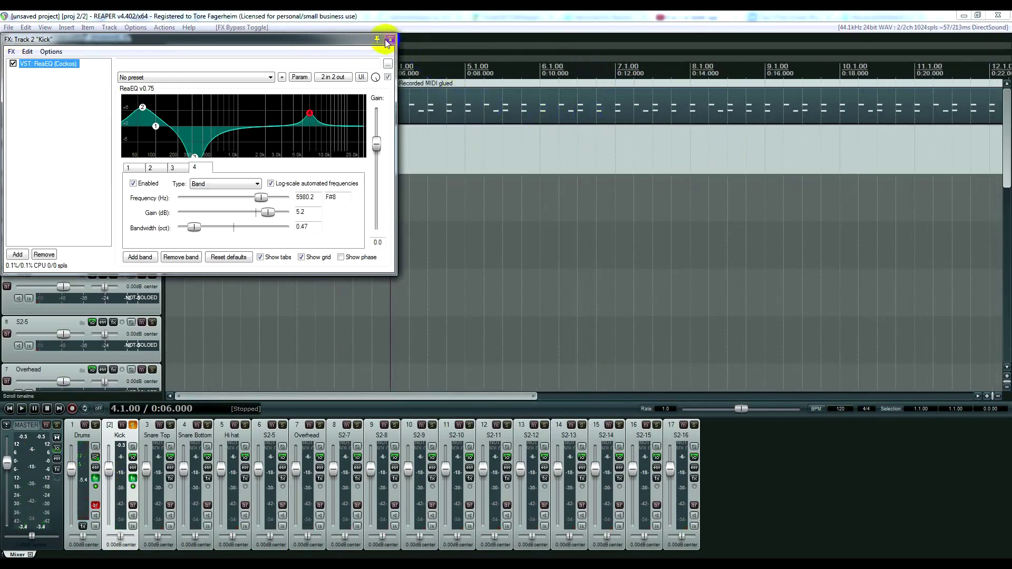
pyautogui.click(389, 40)
# Step: Solo Snare Top instead of Kick and add ReaEQ with a 210 Hz boost and 694 Hz cut
pyautogui.click(153, 133)
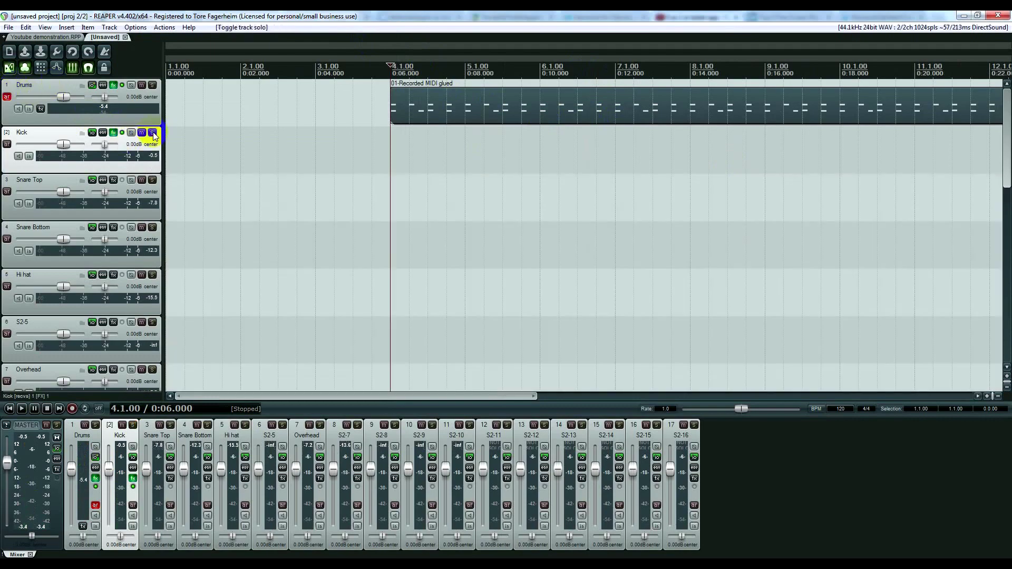
pyautogui.click(153, 180)
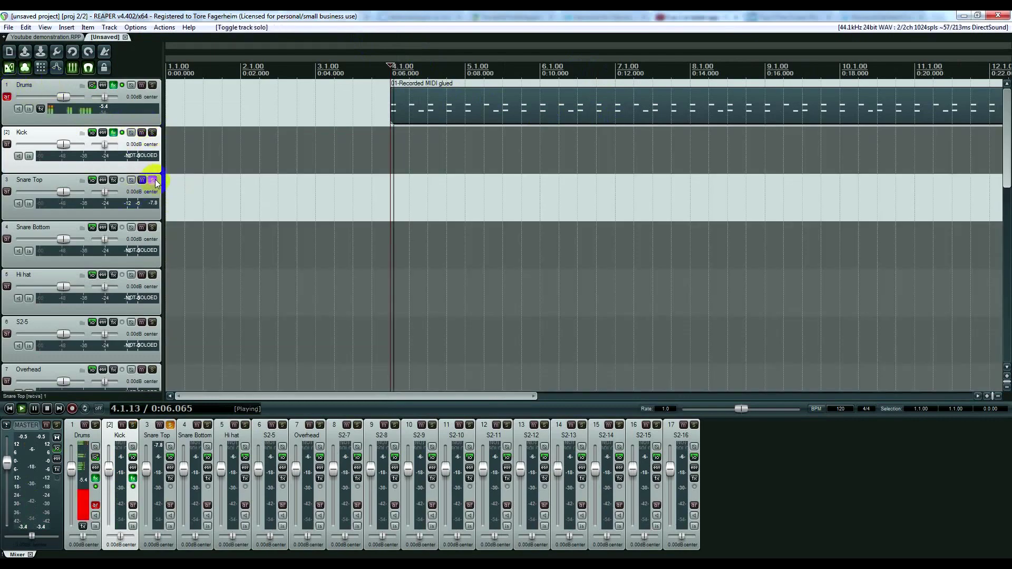
pyautogui.click(112, 182)
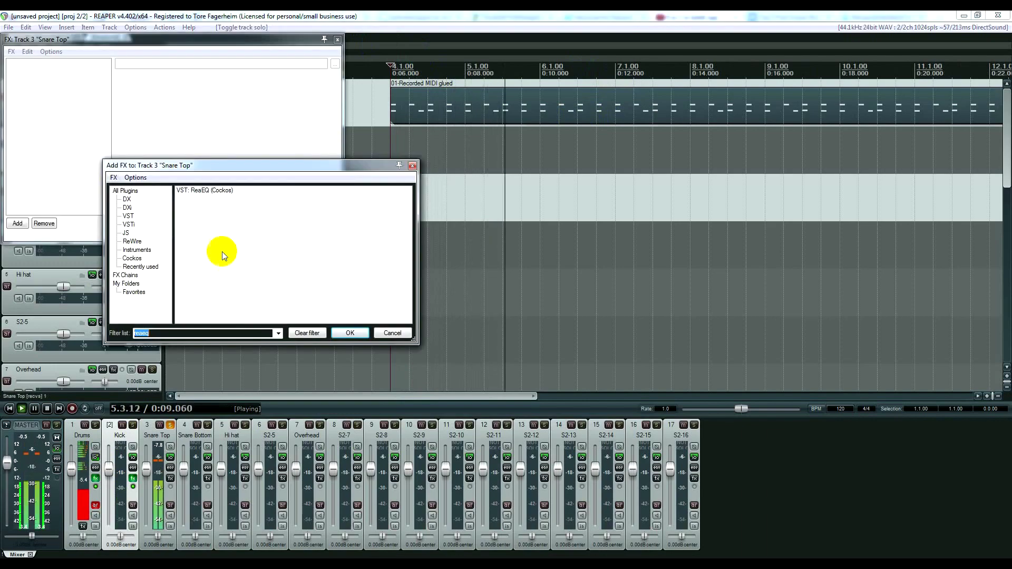
pyautogui.doubleClick(212, 196)
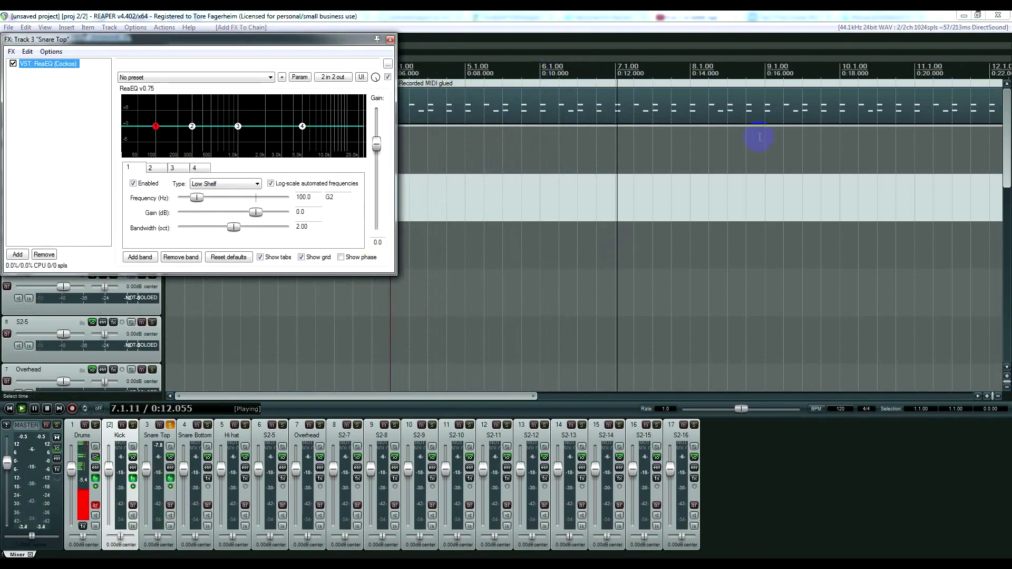
pyautogui.moveTo(192, 126); pyautogui.dragTo(182, 112)
pyautogui.moveTo(238, 126); pyautogui.dragTo(213, 145)
# Step: Make band 4 a narrow Band filter boosting 1976.6 Hz by 6.8 dB
pyautogui.click(303, 126)
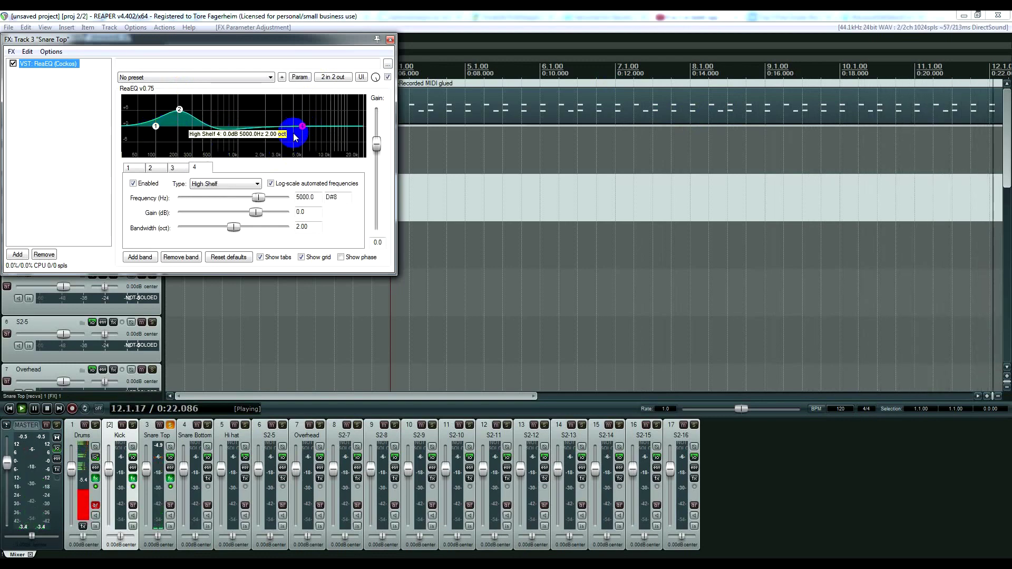
pyautogui.click(245, 182)
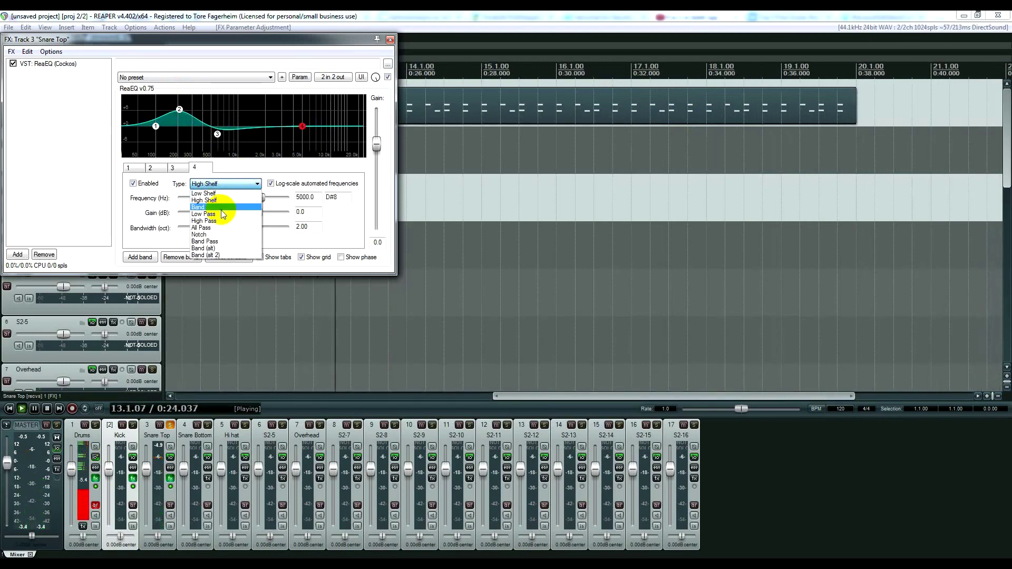
pyautogui.click(221, 206)
pyautogui.moveTo(304, 127); pyautogui.dragTo(264, 106)
pyautogui.moveTo(237, 226); pyautogui.dragTo(202, 220)
pyautogui.moveTo(265, 106); pyautogui.dragTo(265, 108)
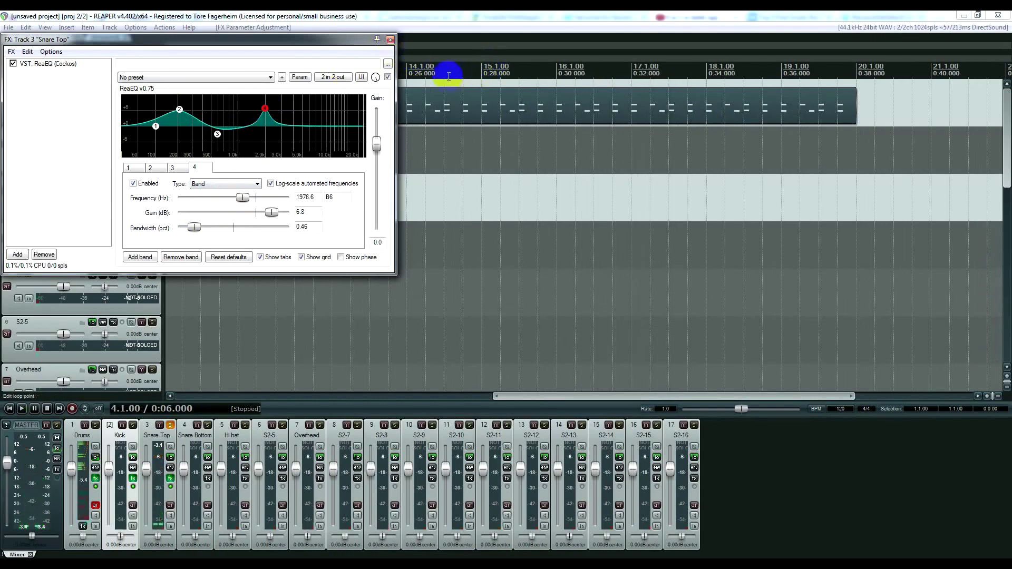
pyautogui.press('space')
pyautogui.scroll(-3, 470, 84)
pyautogui.scroll(2, 408, 78)
# Step: Add ReaVerbate after ReaEQ on Snare Top and enlarge its room size to 89
pyautogui.doubleClick(78, 101)
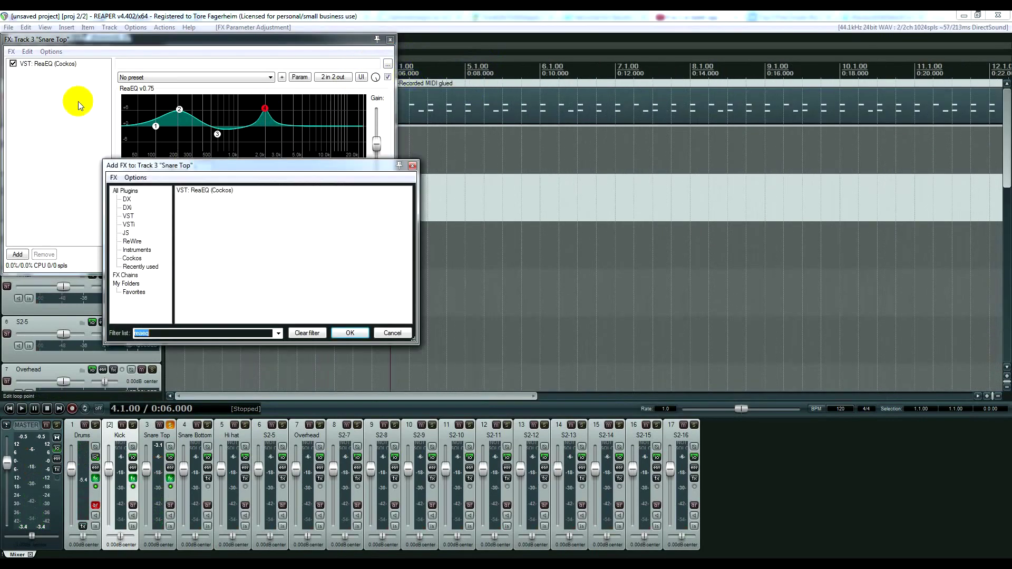
pyautogui.write('reaveb')
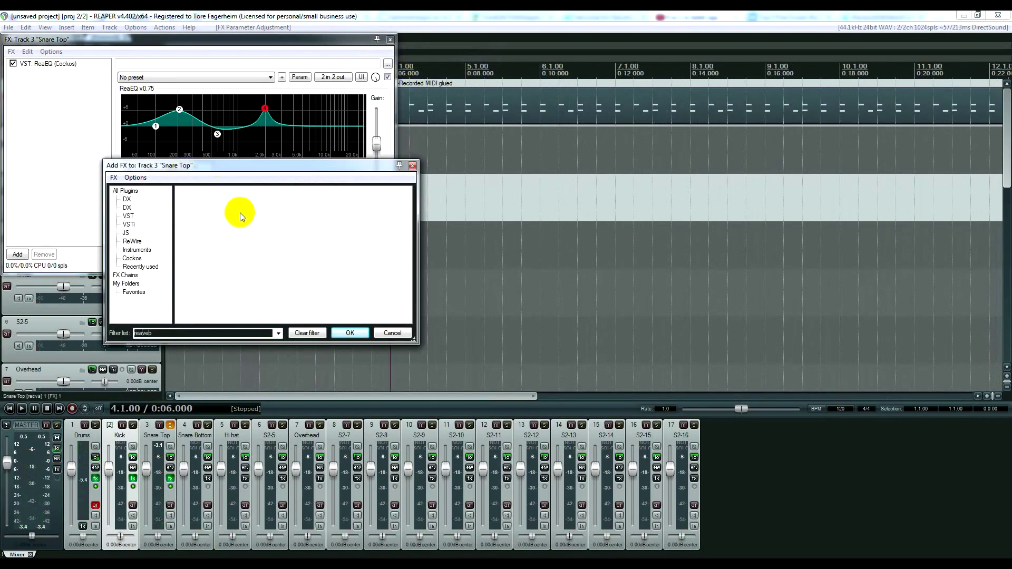
pyautogui.press('BackSpace')
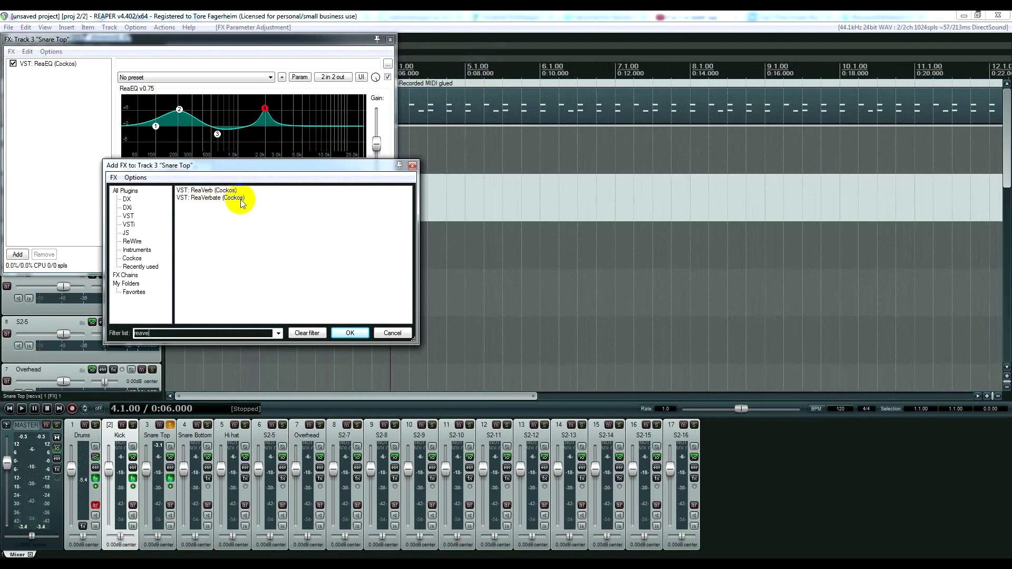
pyautogui.doubleClick(212, 198)
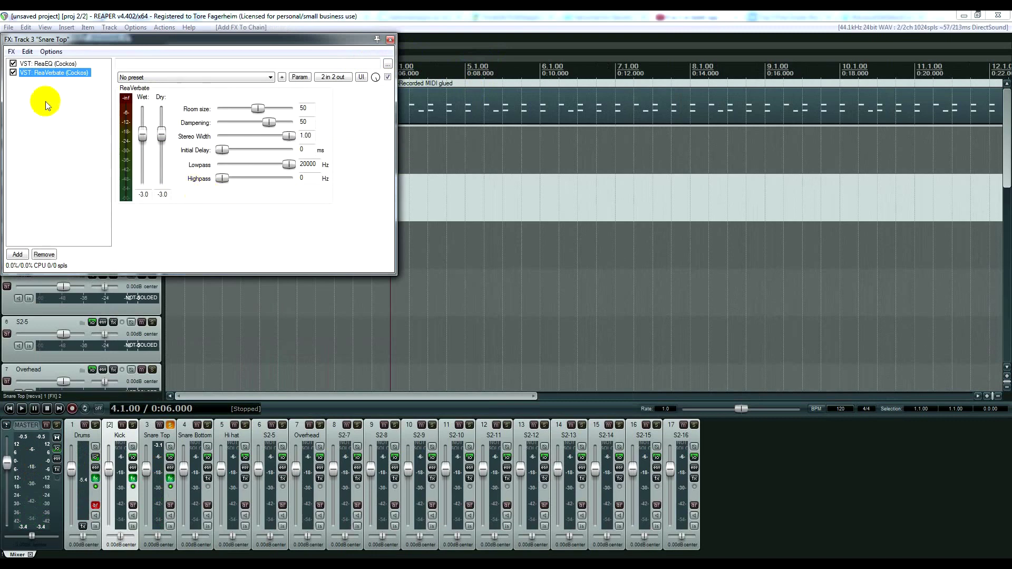
pyautogui.moveTo(258, 109); pyautogui.dragTo(280, 110)
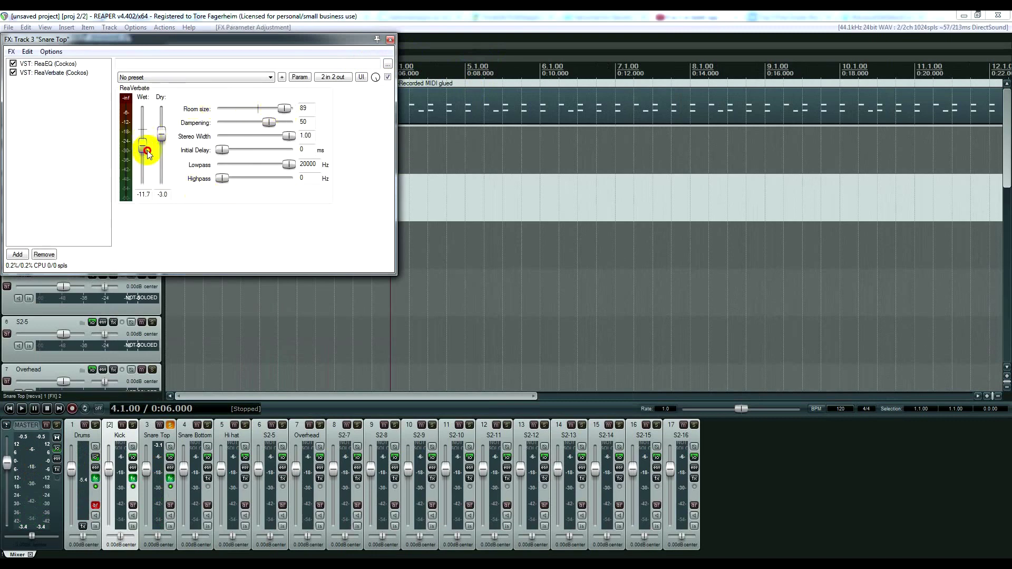
# Step: Audition the snare reverb around bar 4 and close the Snare Top FX window
pyautogui.moveTo(469, 62); pyautogui.dragTo(472, 115)
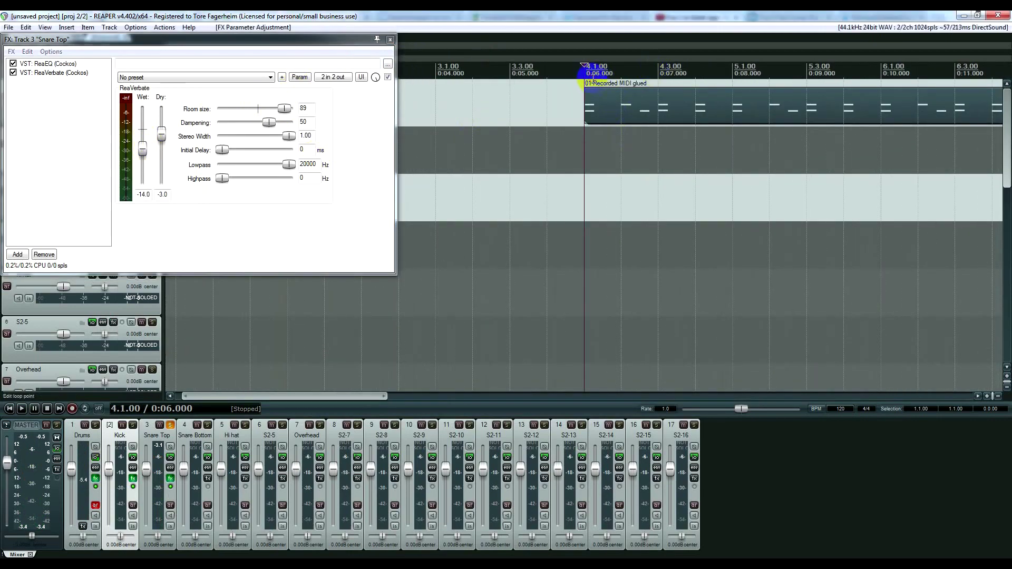
pyautogui.press('space')
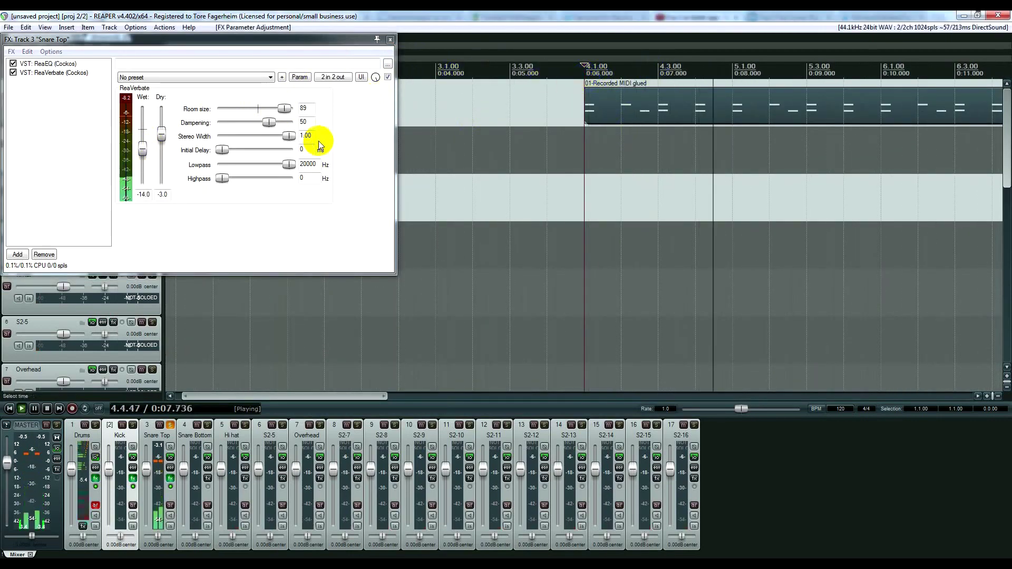
pyautogui.press('space')
pyautogui.click(392, 40)
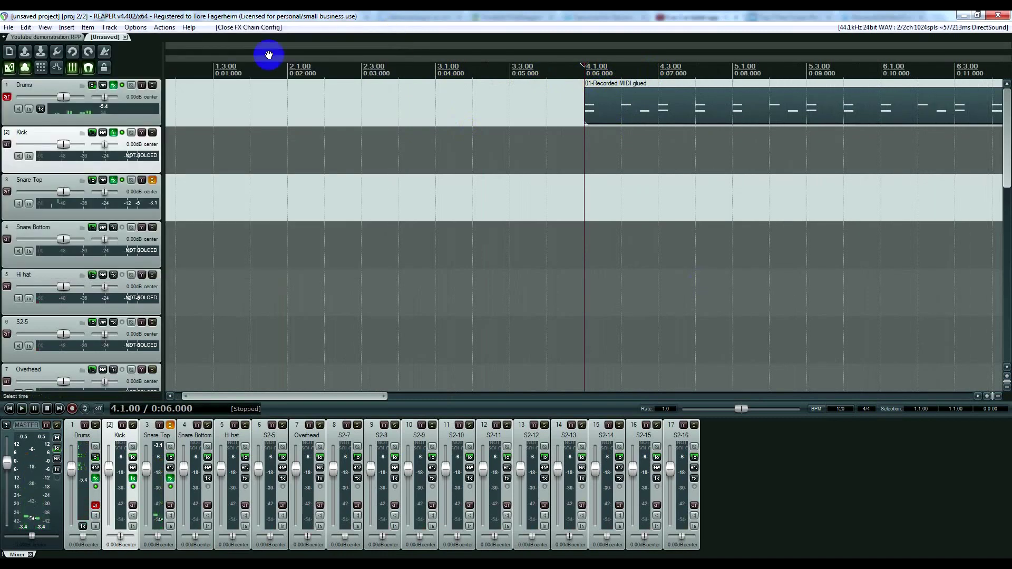
# Step: Unsolo Snare Top, play the full drum mix, then select the Overhead track
pyautogui.click(153, 180)
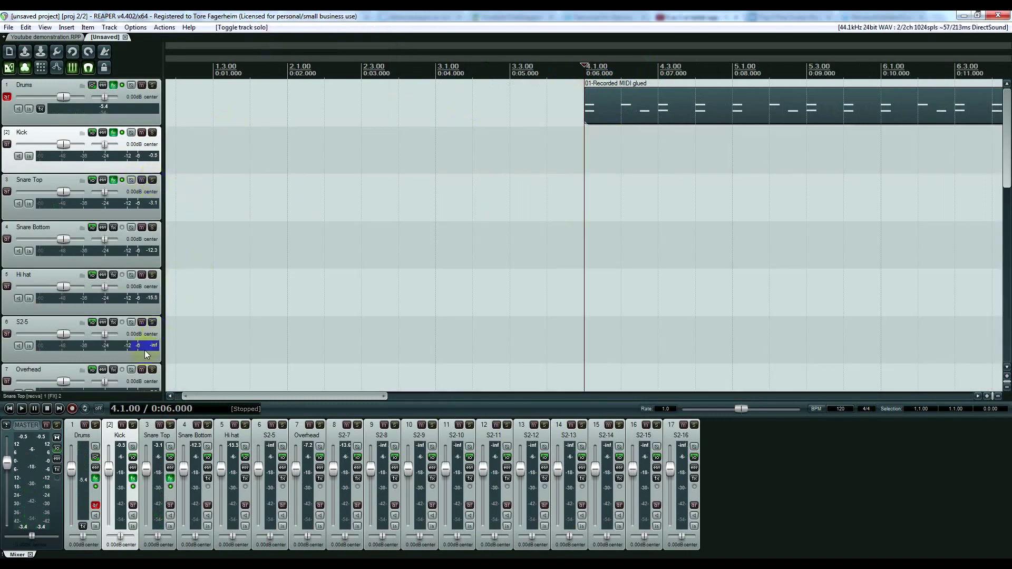
pyautogui.press('space')
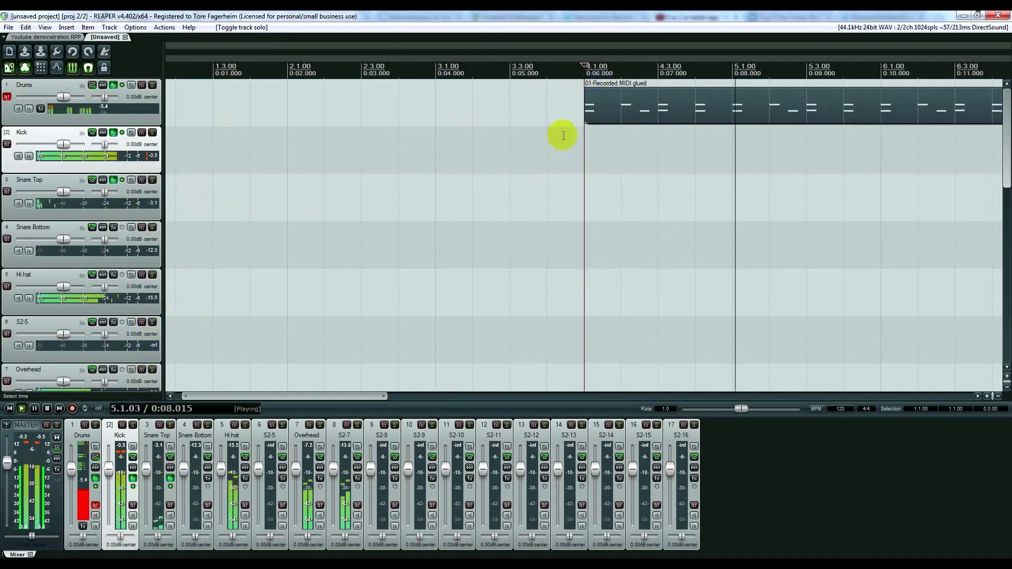
pyautogui.press('space')
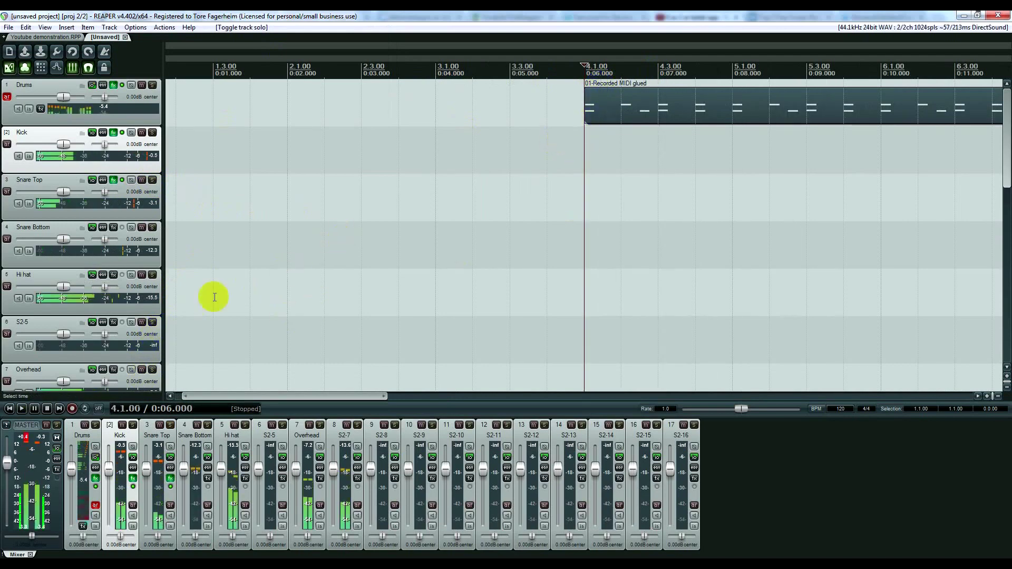
pyautogui.click(66, 369)
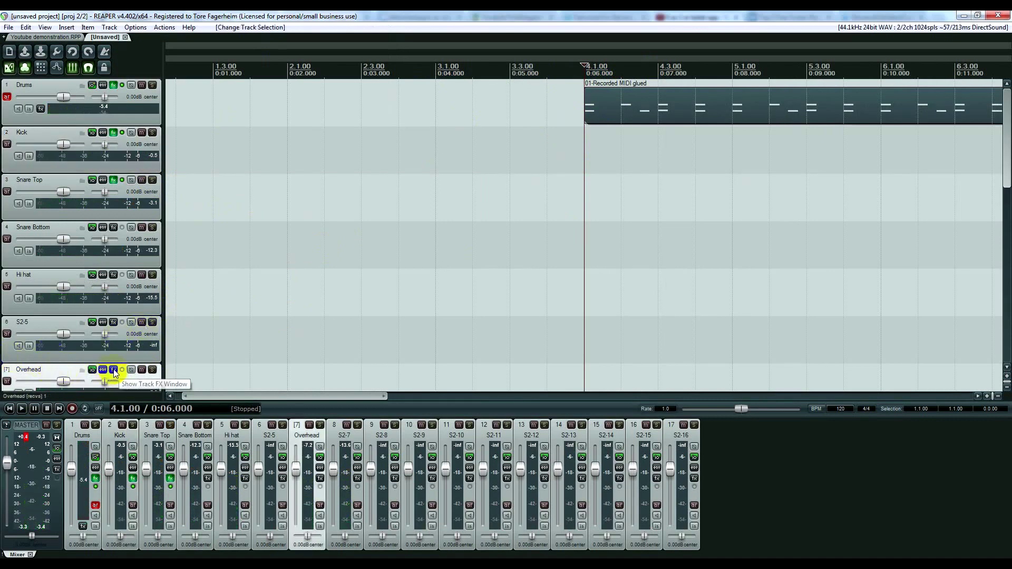
# Step: Solo Overhead and add ReaEQ cutting lows at 597 Hz and lifting highs 3 dB at 5131.6 Hz
pyautogui.click(152, 371)
pyautogui.press('space')
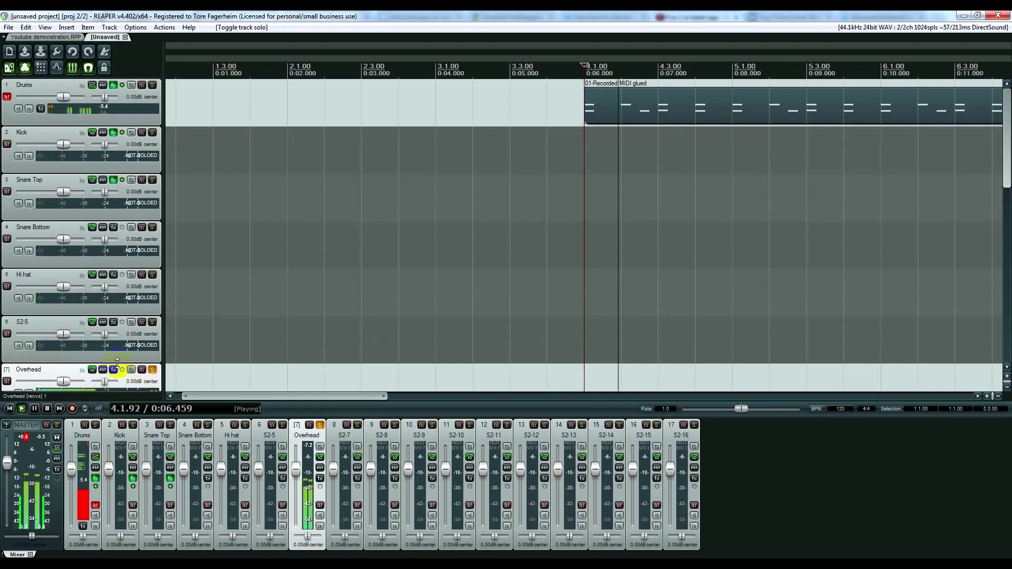
pyautogui.click(114, 370)
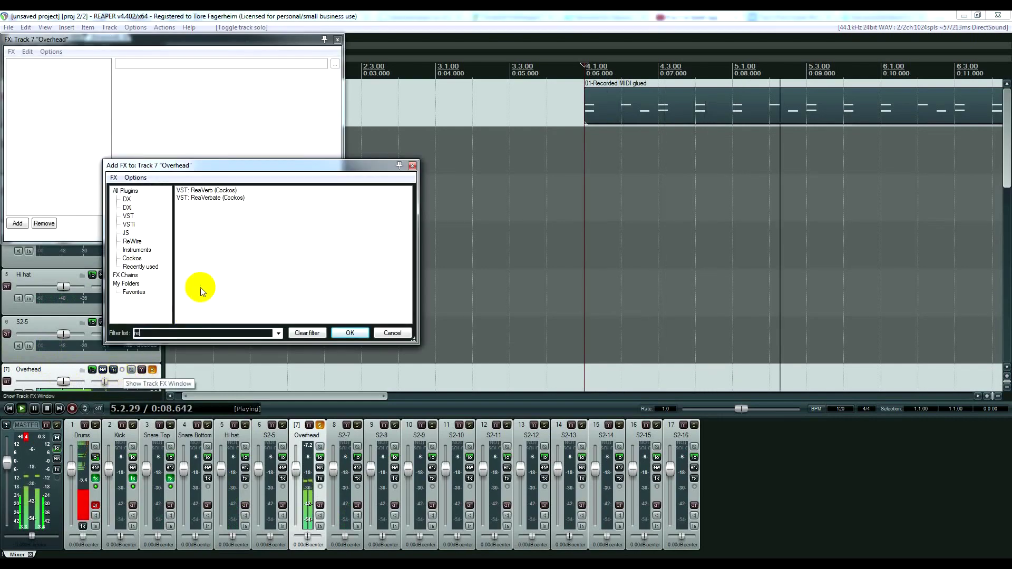
pyautogui.doubleClick(205, 190)
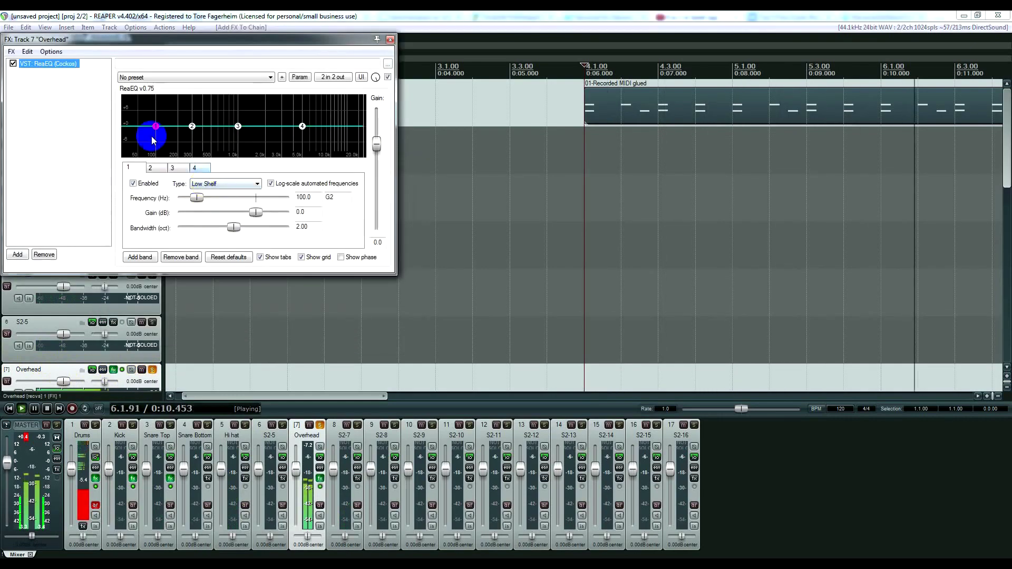
pyautogui.moveTo(156, 132); pyautogui.dragTo(220, 187)
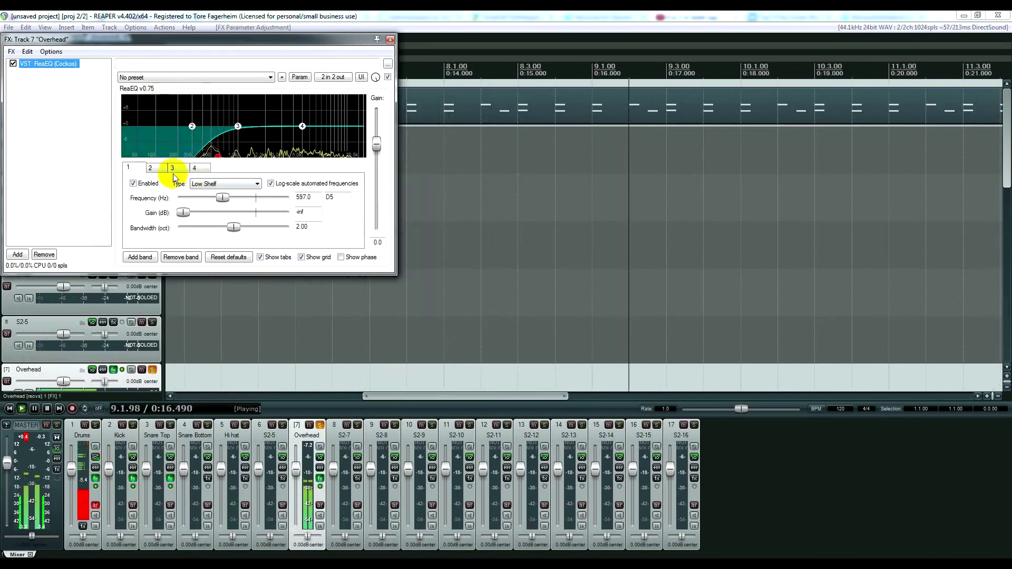
pyautogui.moveTo(162, 106); pyautogui.dragTo(303, 119)
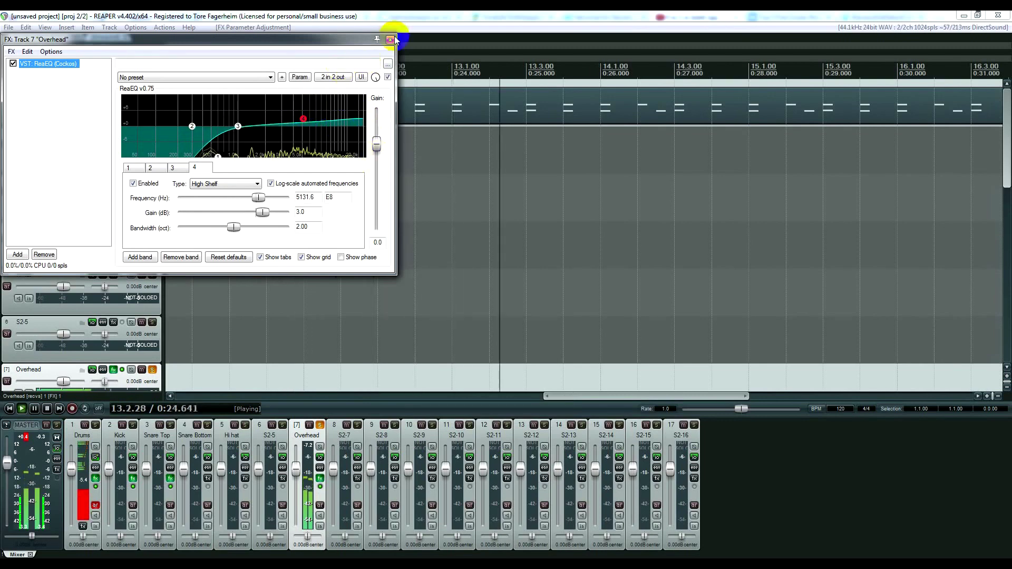
# Step: Add ReaComp to Overhead with threshold -49.9 dB, ratio 2.8:1 and wet +7.9 dB
pyautogui.doubleClick(48, 109)
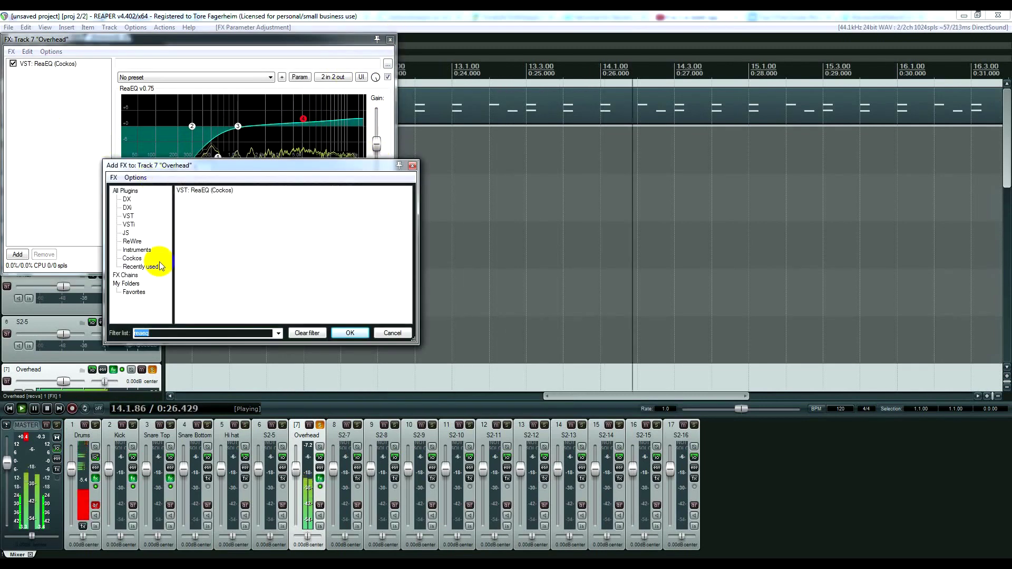
pyautogui.write('rea')
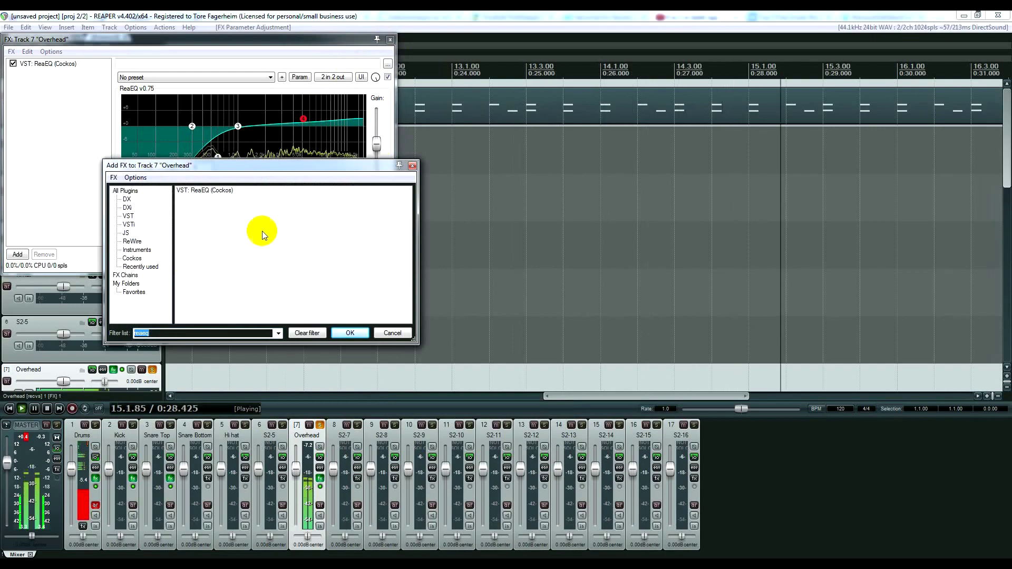
pyautogui.write('com')
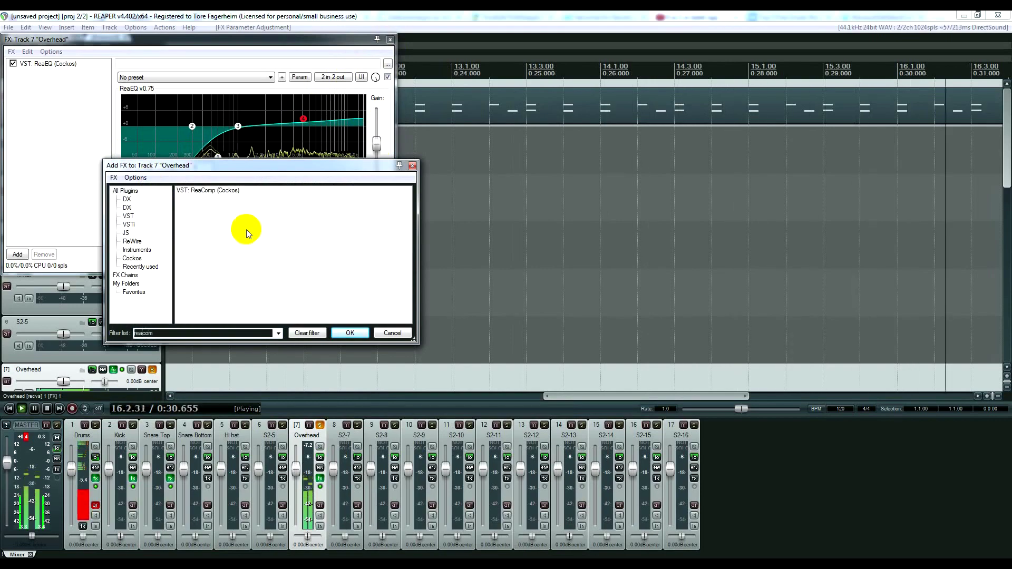
pyautogui.doubleClick(205, 193)
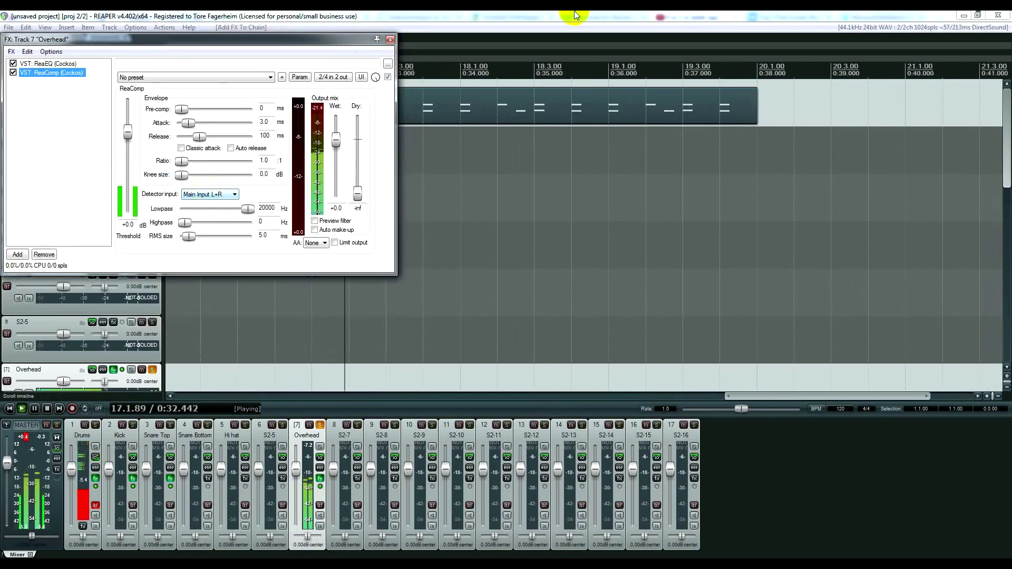
pyautogui.click(529, 15)
pyautogui.press('space')
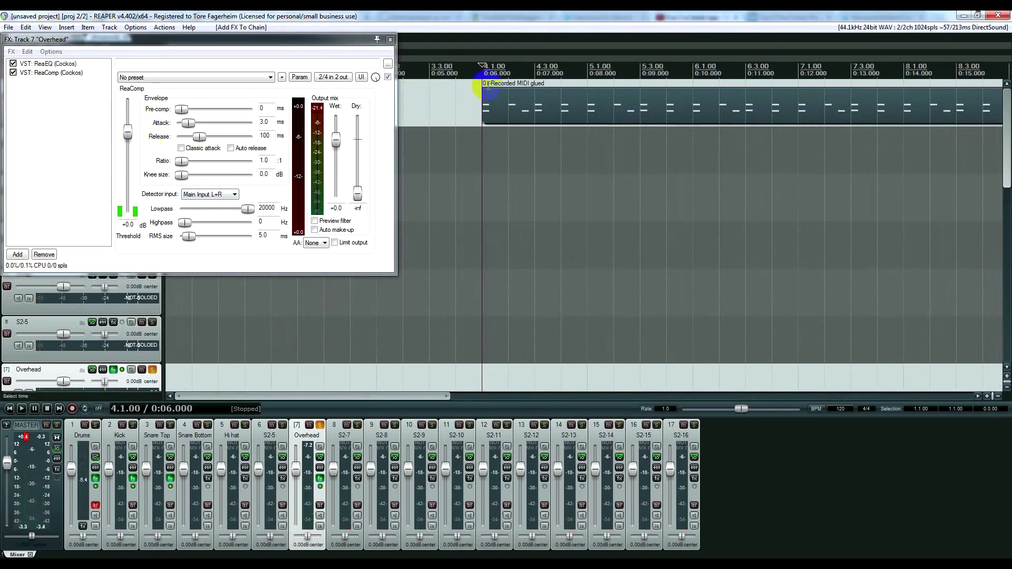
pyautogui.press('space')
pyautogui.moveTo(128, 132); pyautogui.dragTo(128, 196)
pyautogui.moveTo(182, 161); pyautogui.dragTo(192, 163)
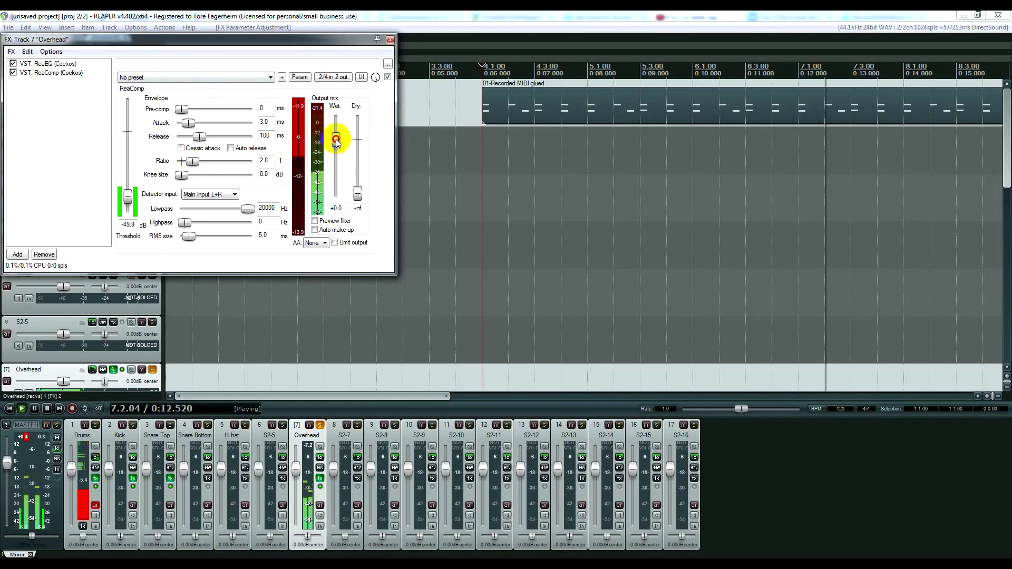
pyautogui.moveTo(338, 142); pyautogui.dragTo(336, 130)
# Step: Close the Overhead FX window, unsolo Overhead, and play the full kit from bar 4
pyautogui.click(393, 40)
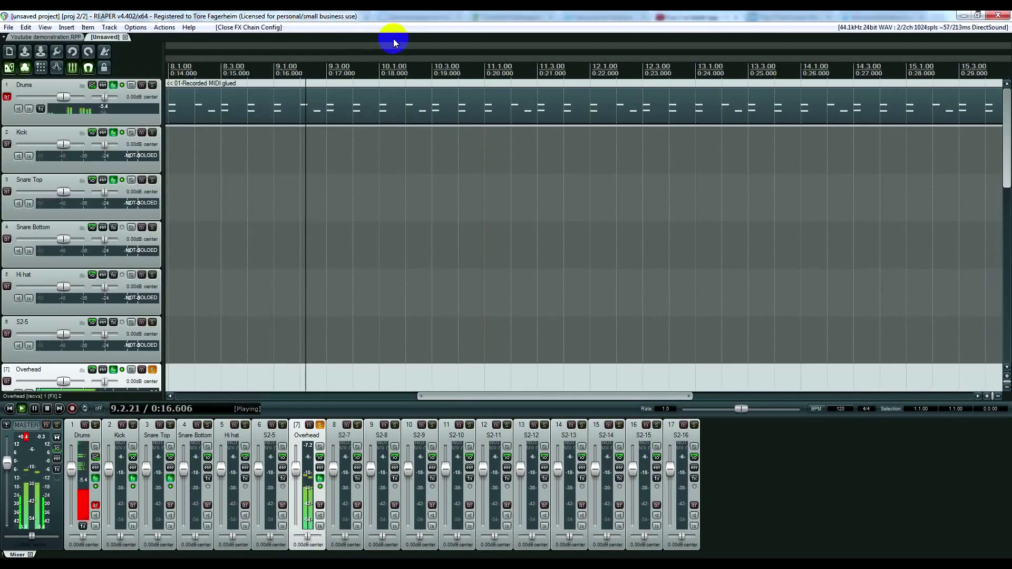
pyautogui.press('space')
pyautogui.scroll(-2, 508, 140)
pyautogui.scroll(3, 349, 172)
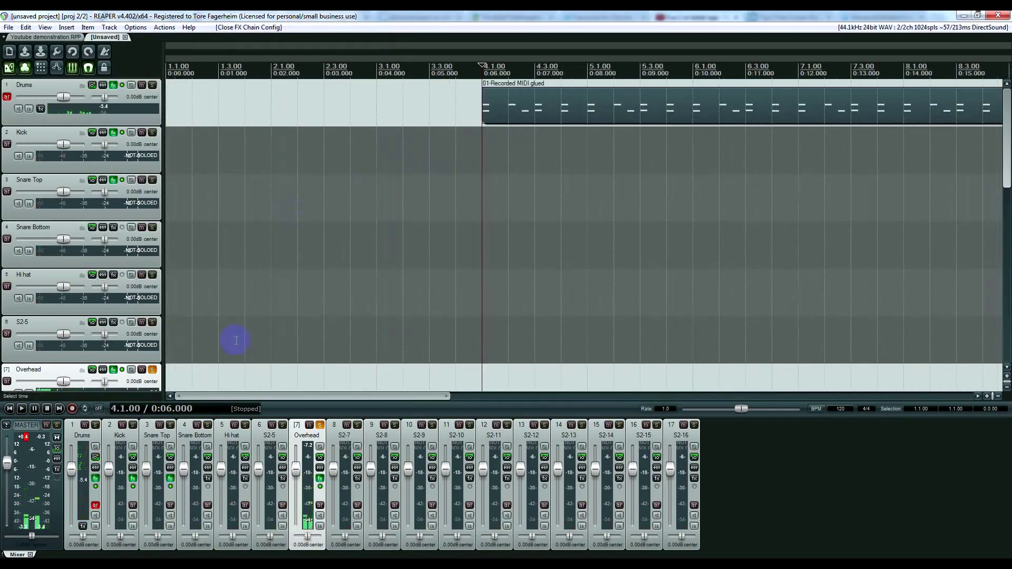
pyautogui.click(152, 370)
pyautogui.scroll(-2, 459, 95)
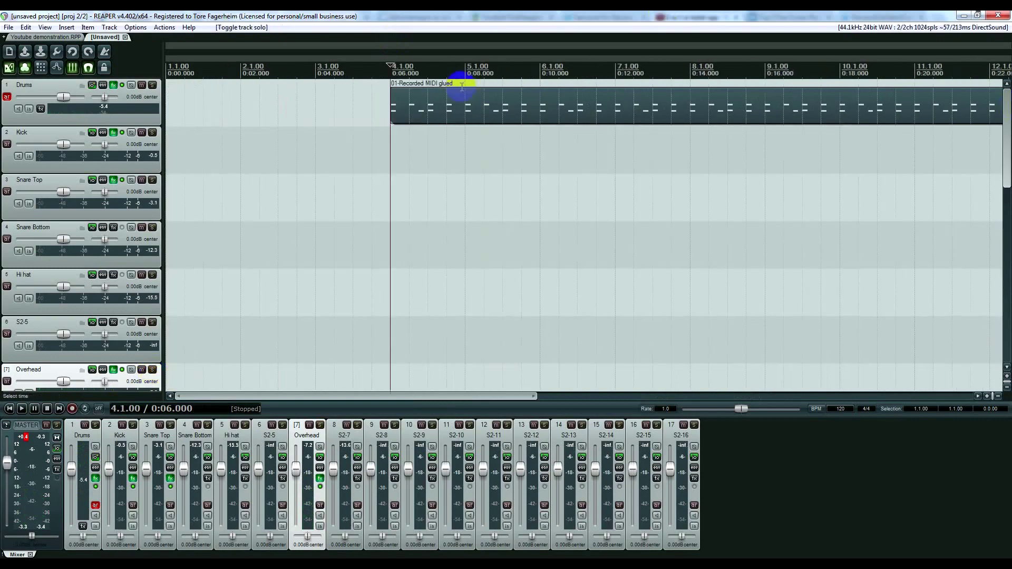
pyautogui.scroll(3, 511, 145)
pyautogui.press('space')
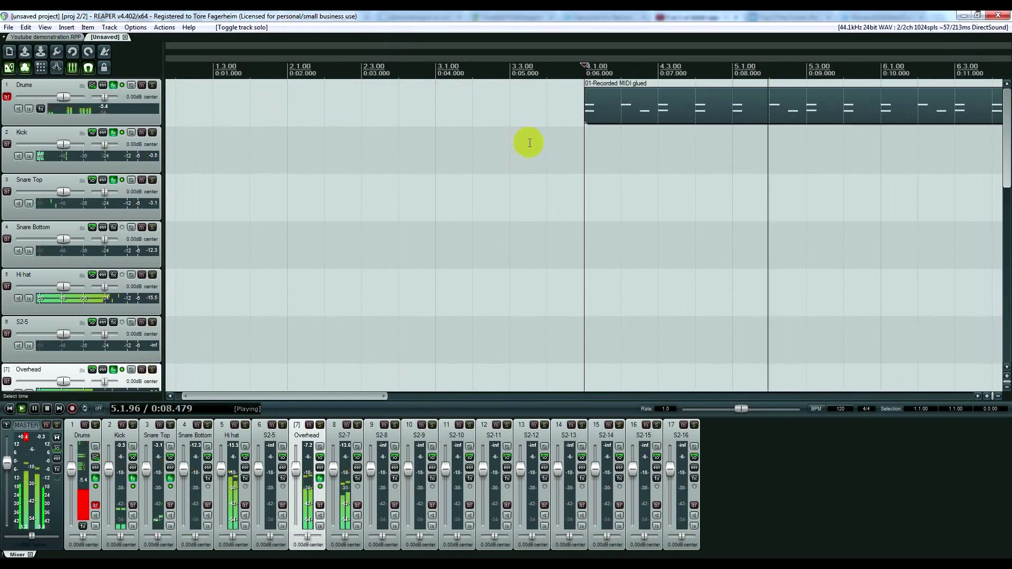
pyautogui.scroll(-2, 527, 142)
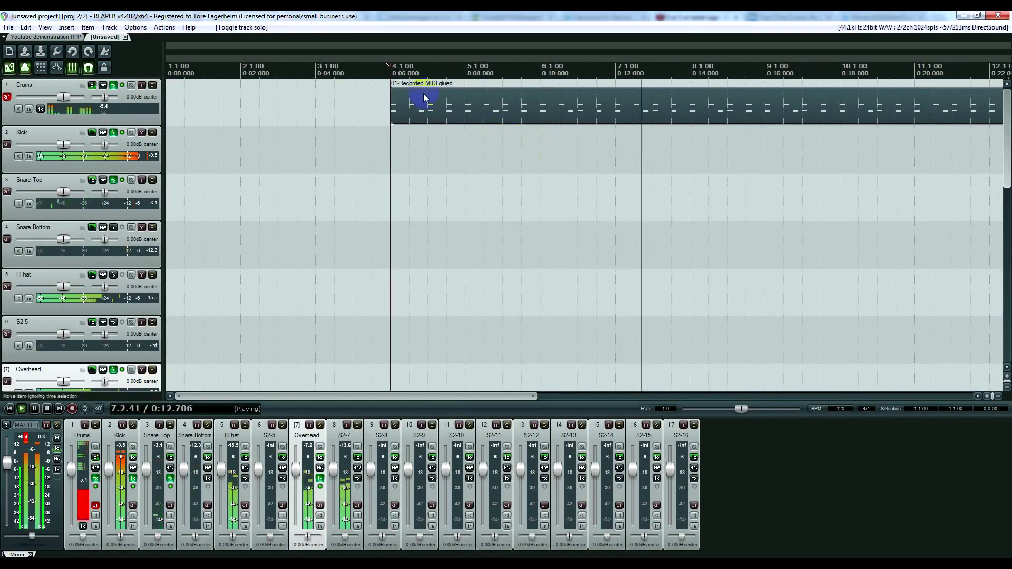
pyautogui.press('space')
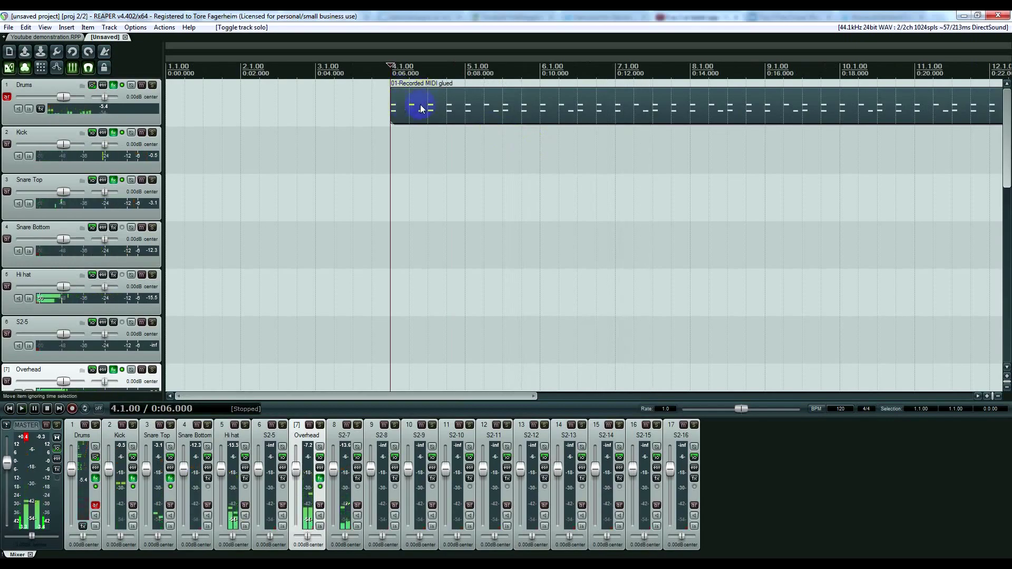
# Step: In the drum MIDI item, replace the first C4 note at bar 4 with B3 and G3 cymbal notes
pyautogui.doubleClick(421, 109)
pyautogui.scroll(5, 205, 219)
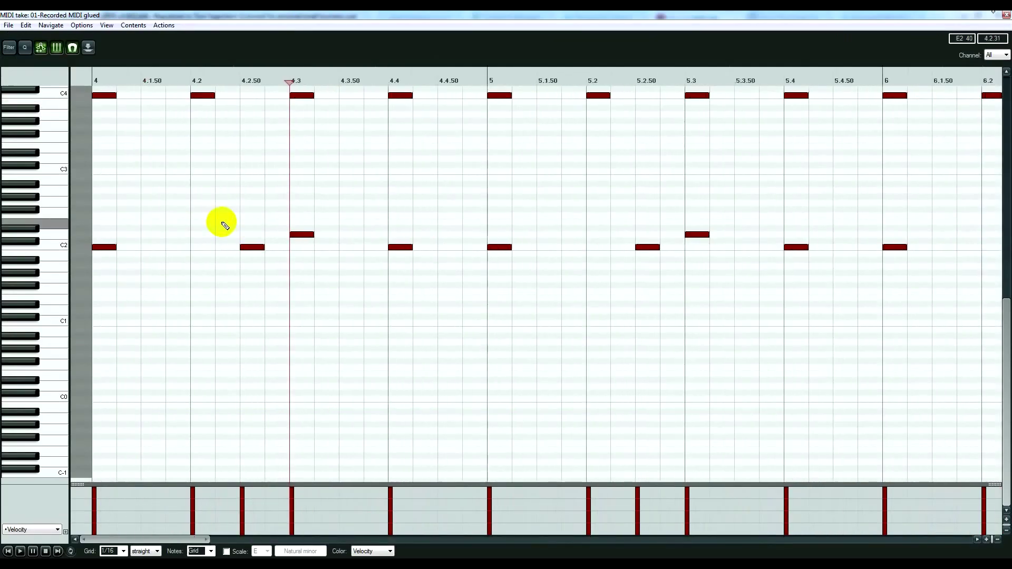
pyautogui.click(92, 80)
pyautogui.scroll(2, 143, 120)
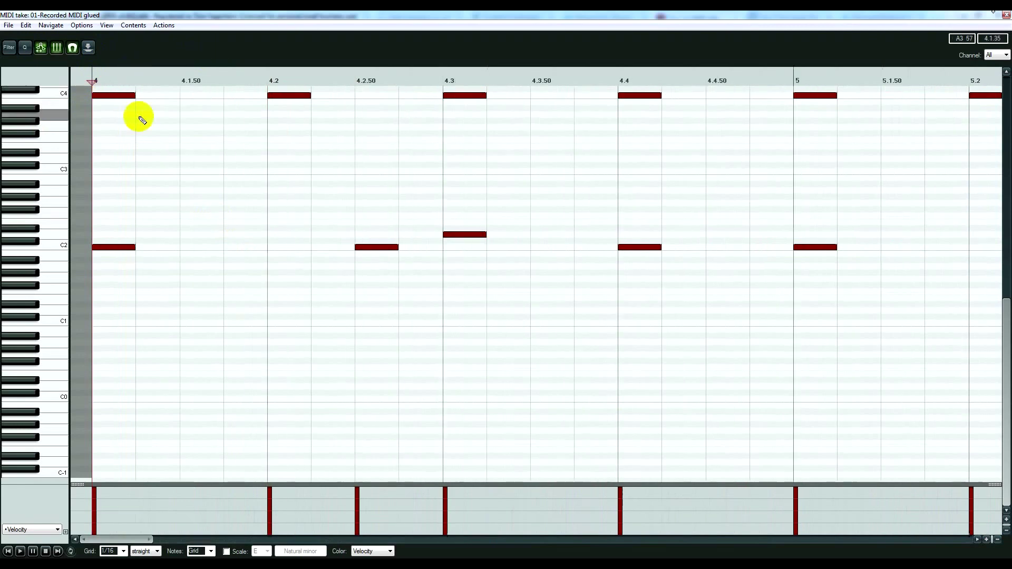
pyautogui.moveTo(97, 101); pyautogui.dragTo(111, 105)
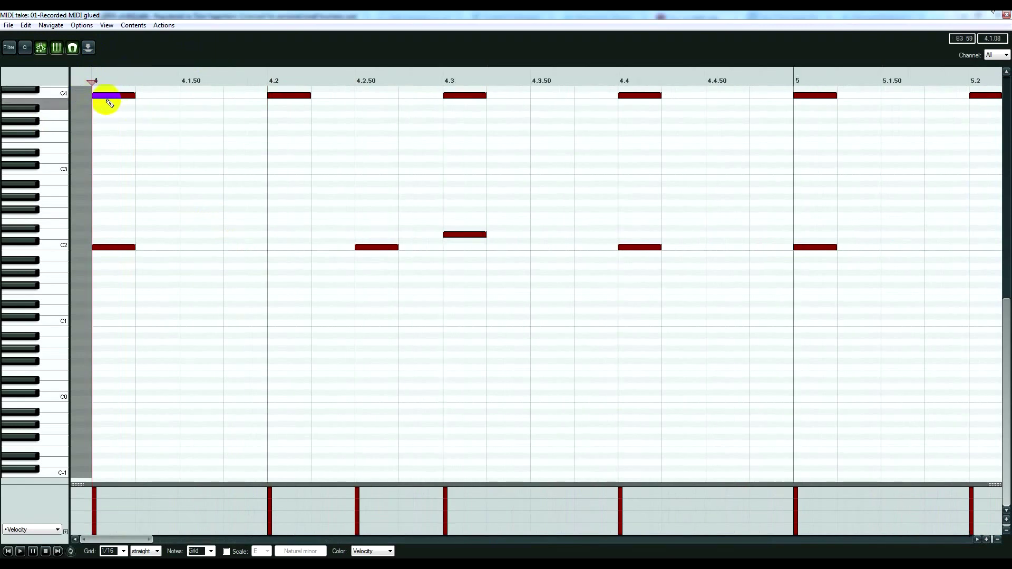
pyautogui.keyDown('alt'); pyautogui.click(113, 96); pyautogui.keyUp('alt')
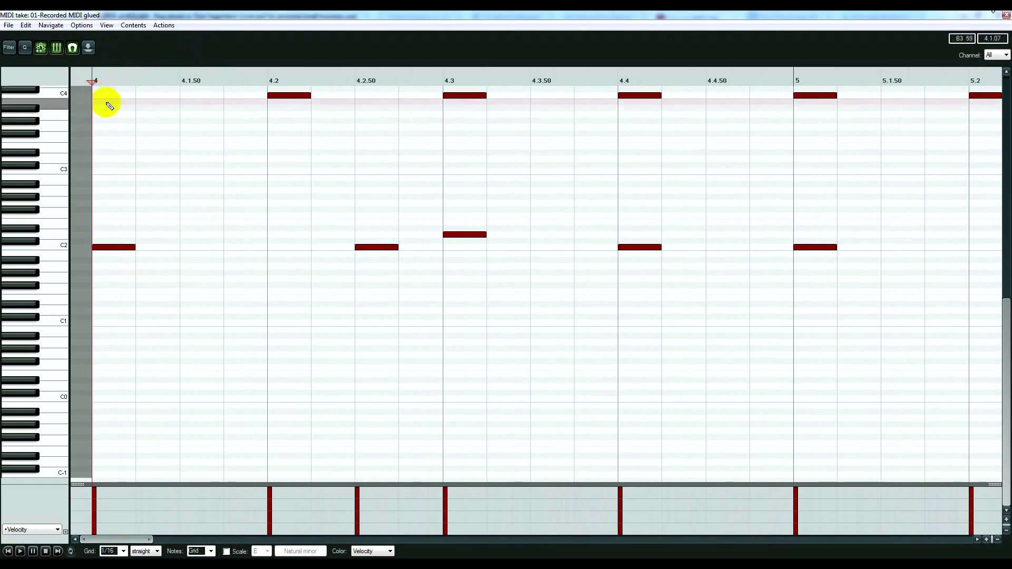
pyautogui.click(105, 104)
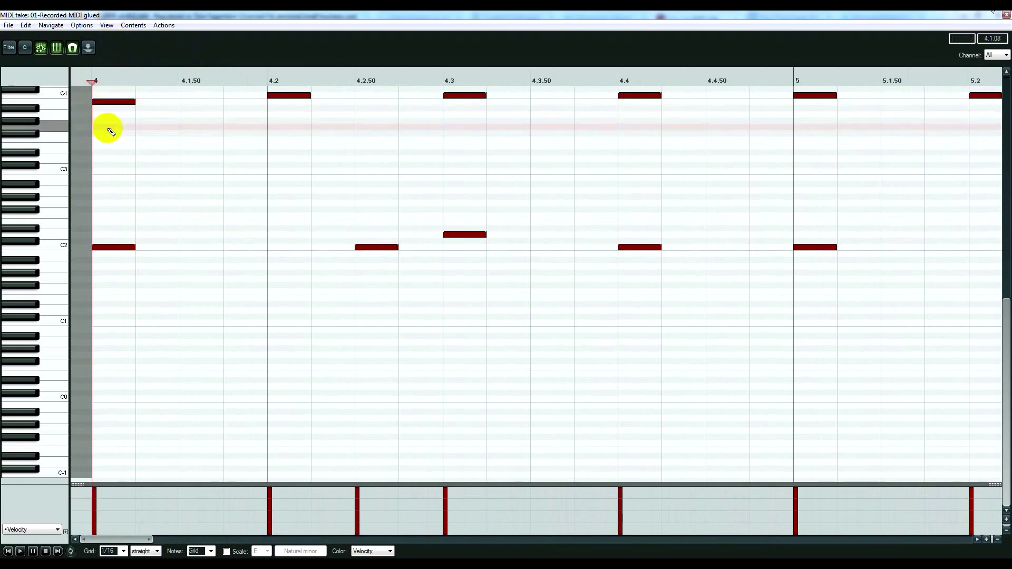
pyautogui.click(108, 128)
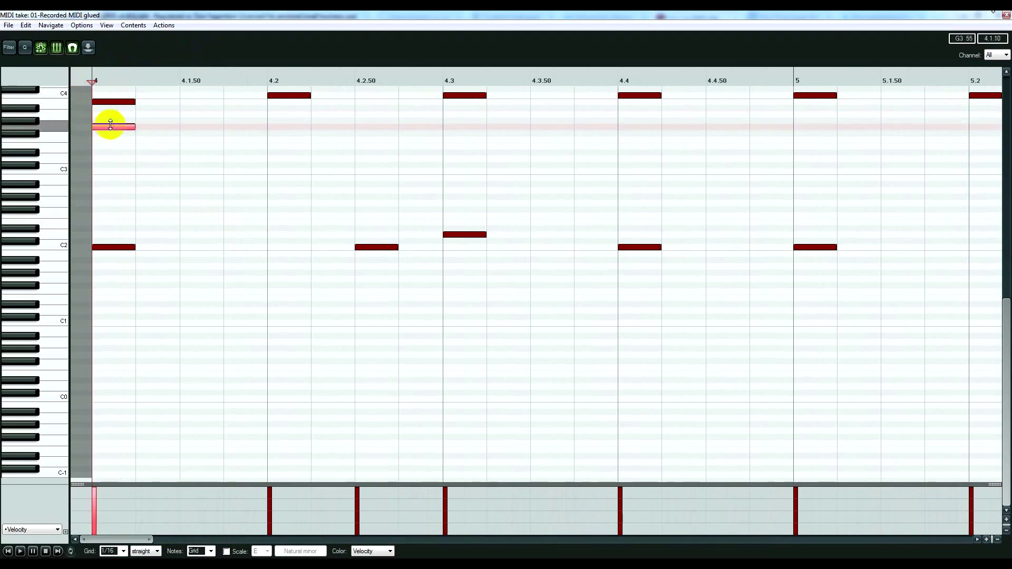
# Step: Add C2 kick notes at 4.1.25, 4.1.50, 4.2, 4.3.50 and 4.3.75
pyautogui.click(155, 248)
pyautogui.click(192, 247)
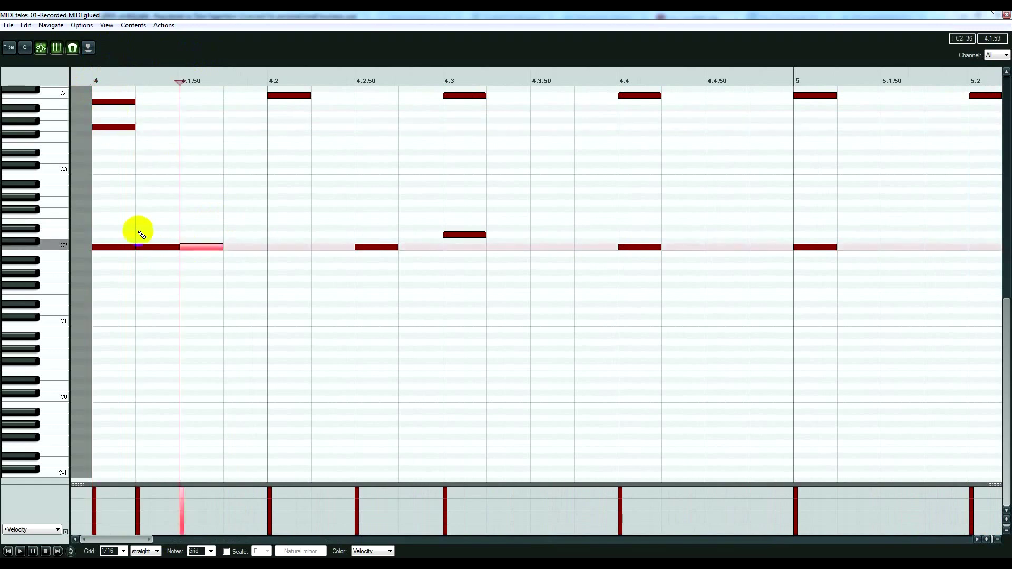
pyautogui.click(290, 248)
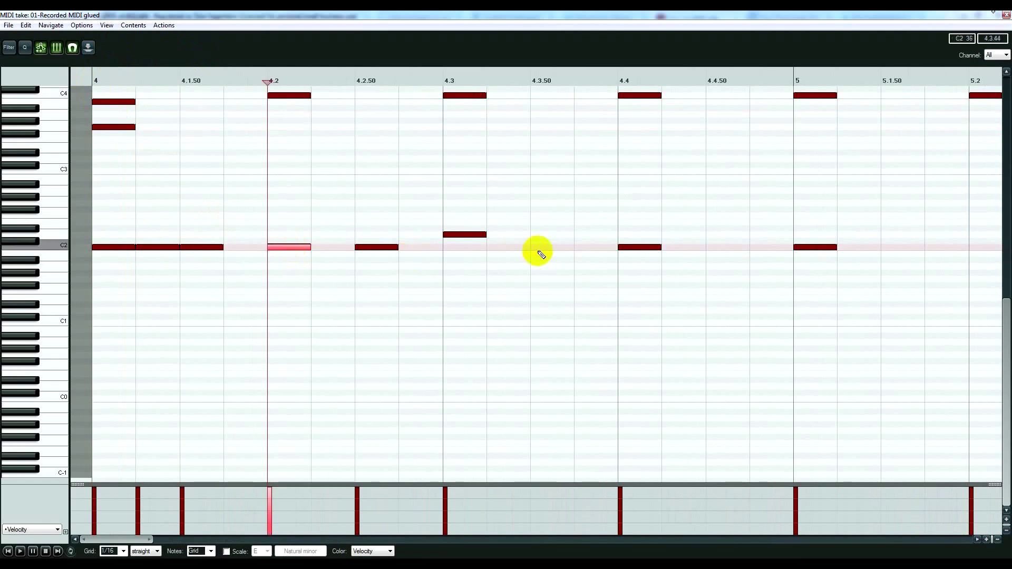
pyautogui.click(556, 247)
pyautogui.click(586, 247)
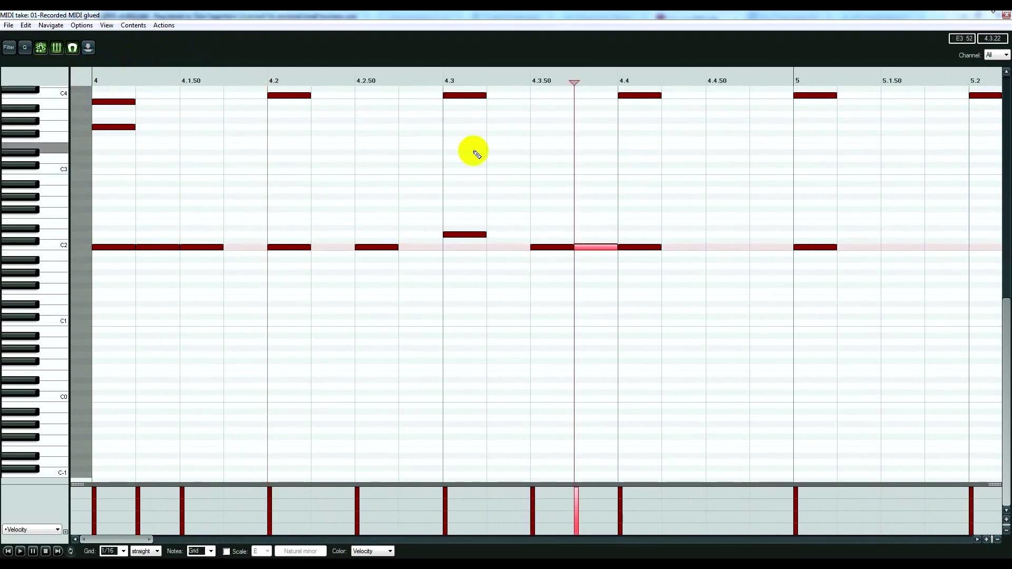
# Step: Play back the edited pattern from bar 4, then close the MIDI editor
pyautogui.click(92, 77)
pyautogui.scroll(-2, 124, 90)
pyautogui.press('space')
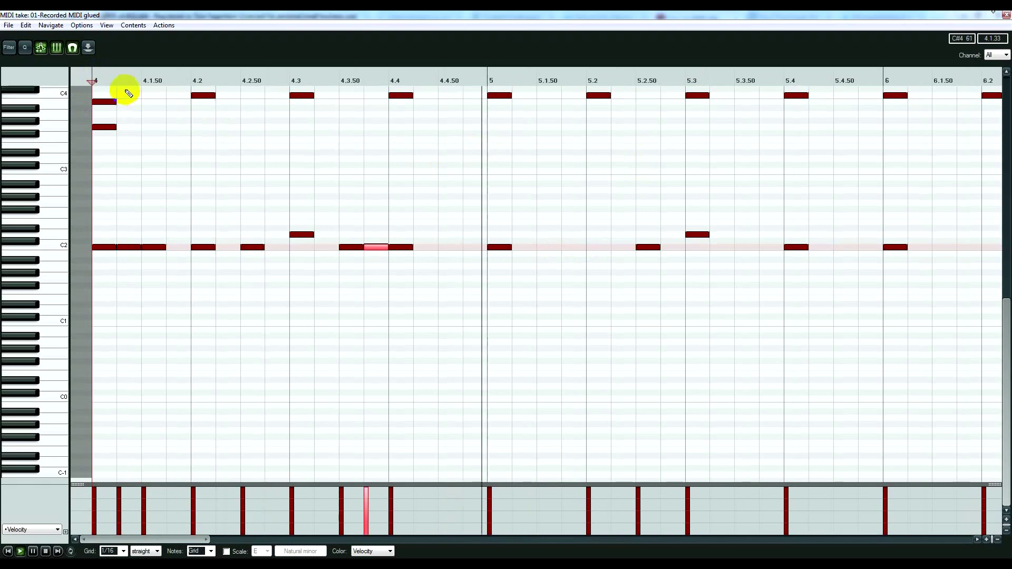
pyautogui.press('space')
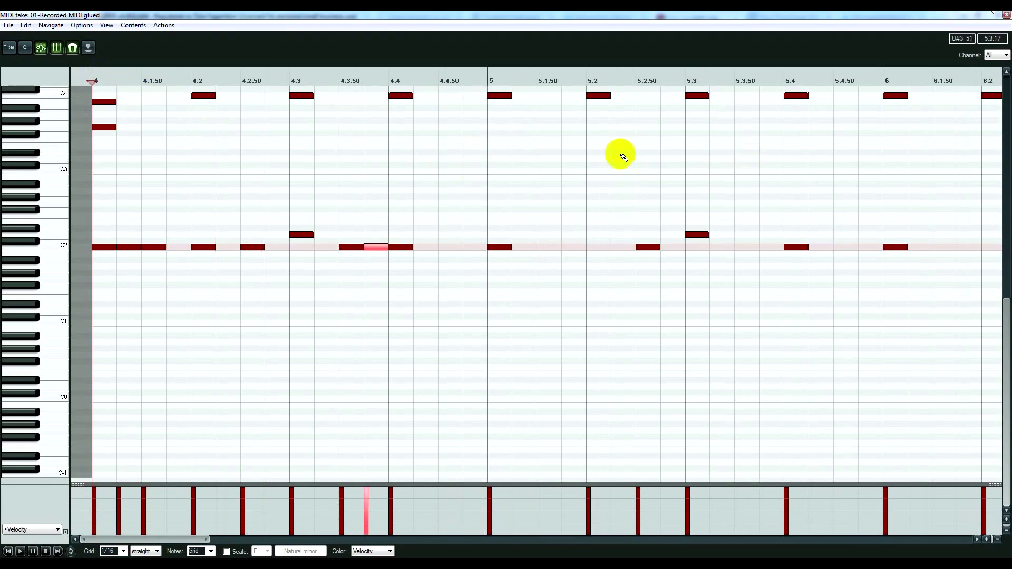
pyautogui.scroll(-2, 457, 166)
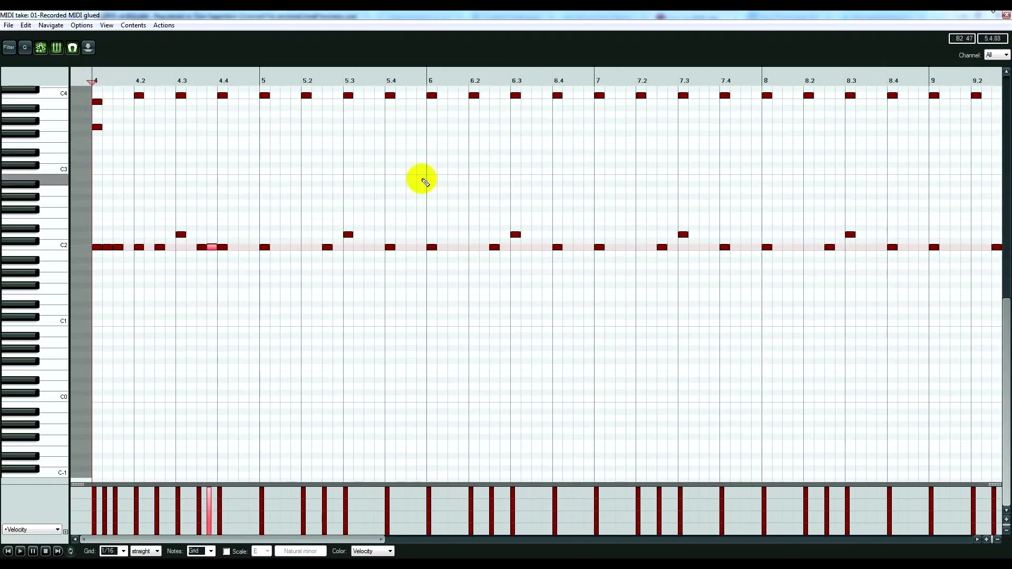
pyautogui.scroll(-4, 425, 181)
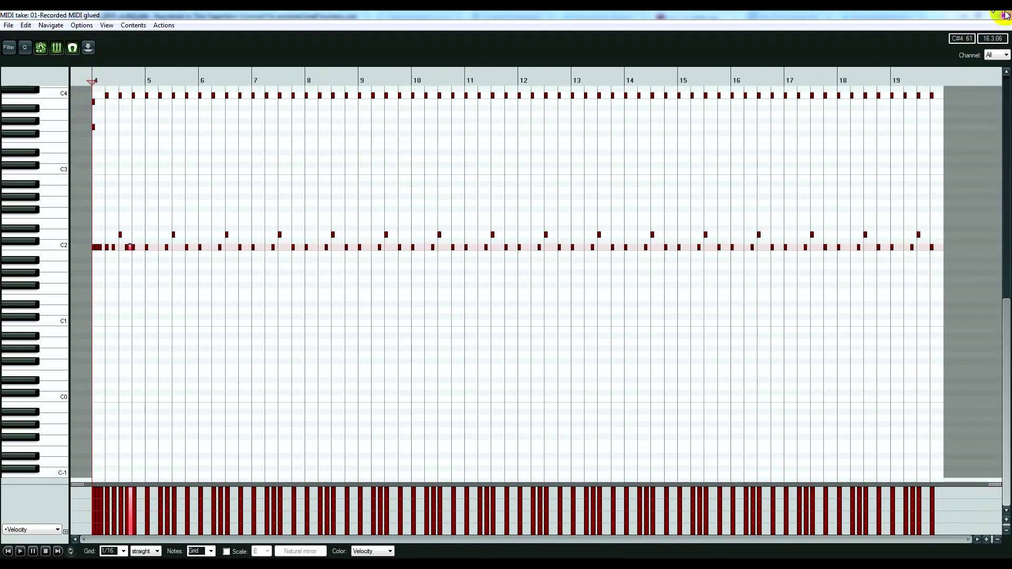
pyautogui.click(400, 94)
pyautogui.click(245, 242)
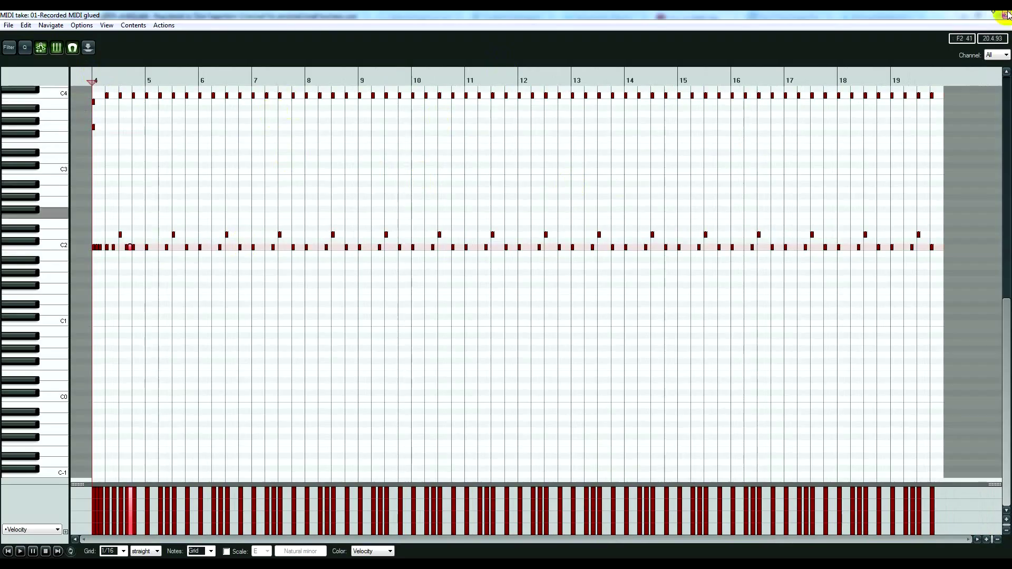
pyautogui.click(1006, 15)
pyautogui.scroll(-3, 504, 185)
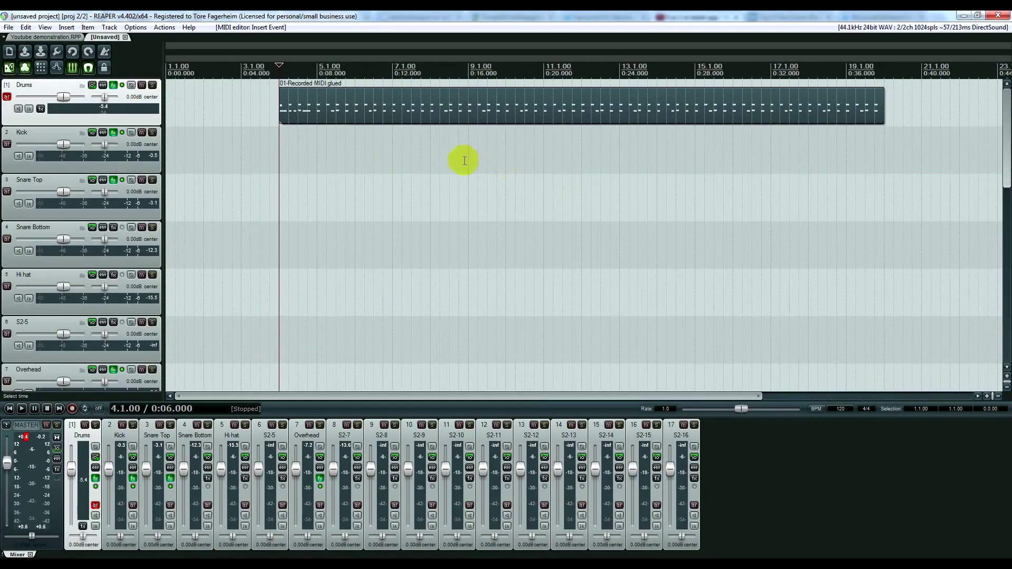
pyautogui.click(675, 106)
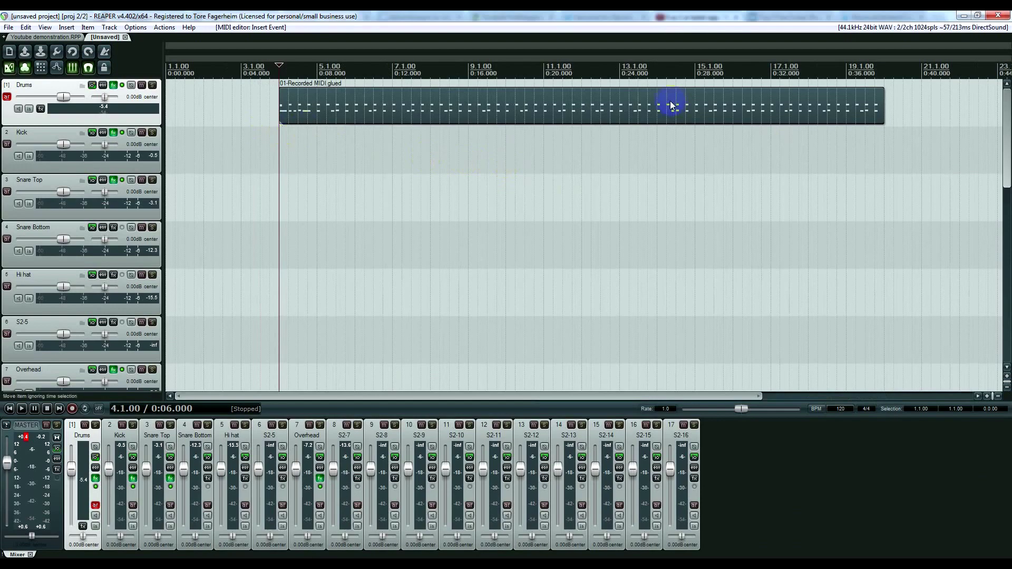
pyautogui.scroll(4, 436, 165)
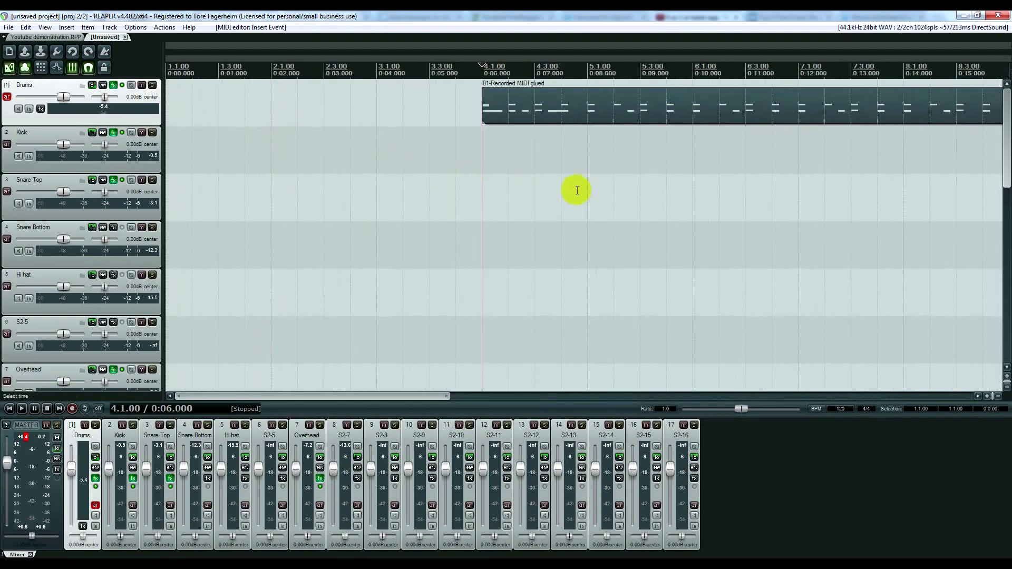
pyautogui.click(488, 86)
pyautogui.scroll(-4, 517, 248)
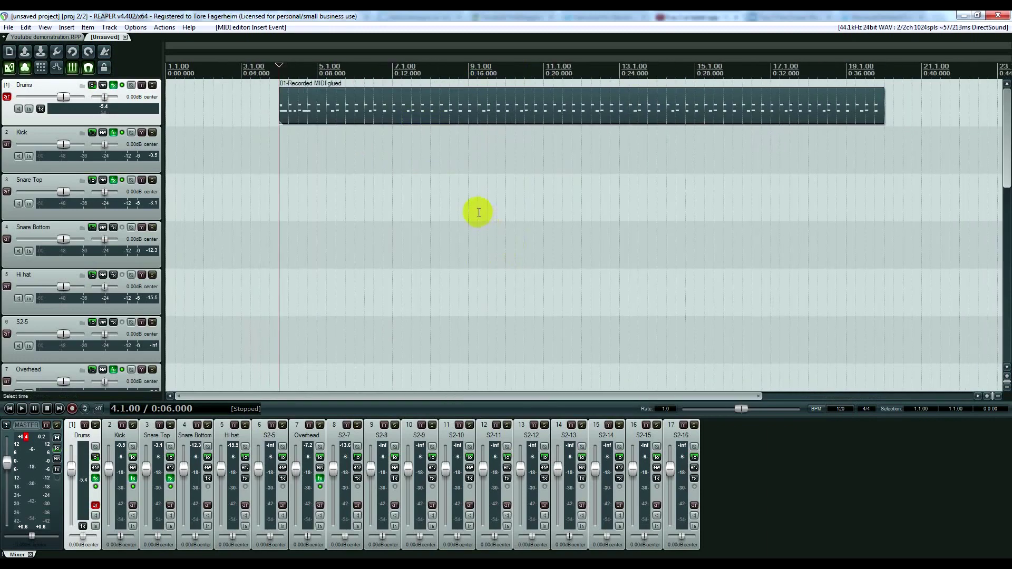